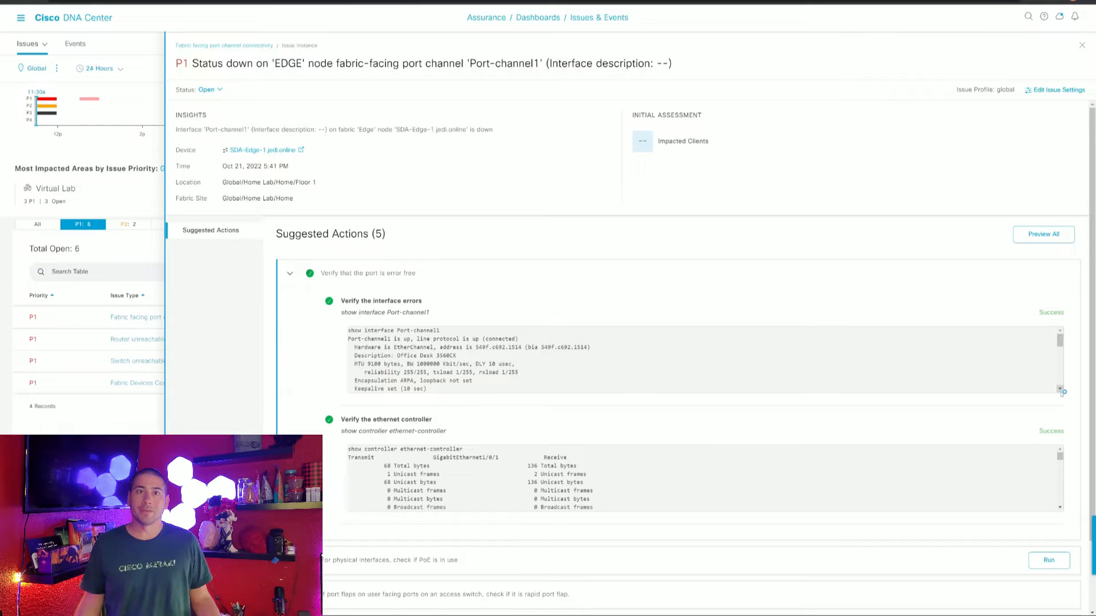
Review the diagnostic outputs of the port-channel issue's suggested actions
{"action": "scroll", "coordinate": [1064, 392], "scroll_direction": "down", "scroll_amount": 2}
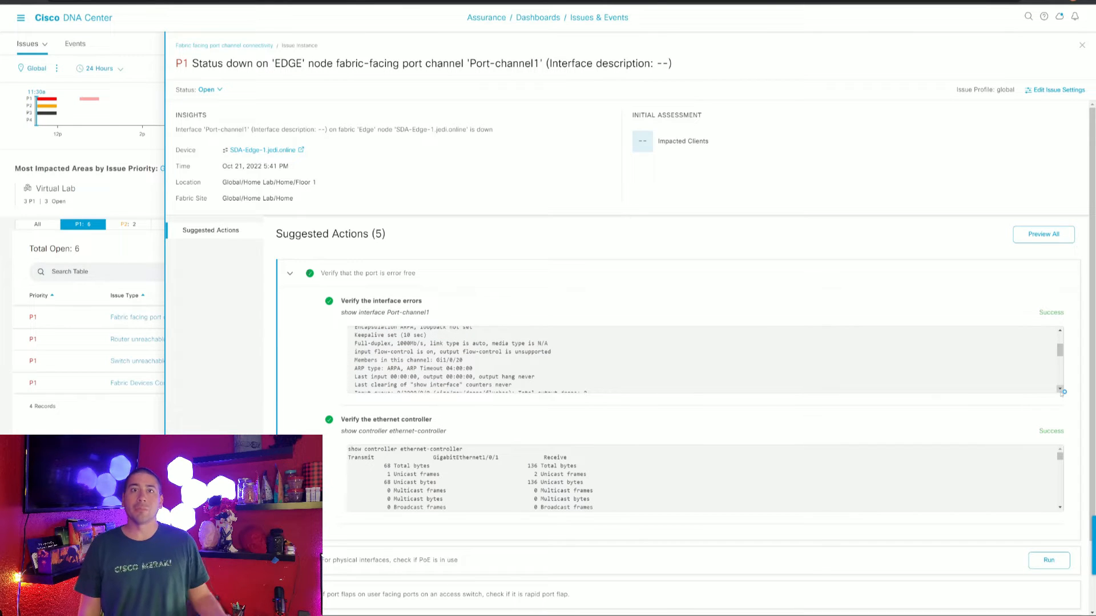
{"action": "scroll", "coordinate": [1063, 393], "scroll_direction": "down", "scroll_amount": 3}
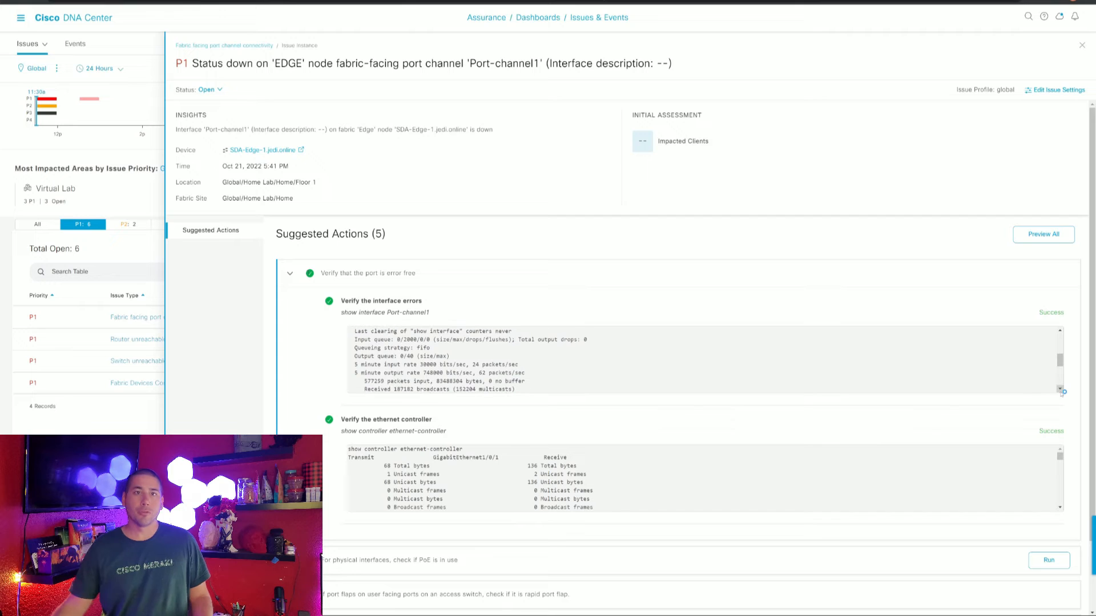
{"action": "left_click", "coordinate": [1064, 393]}
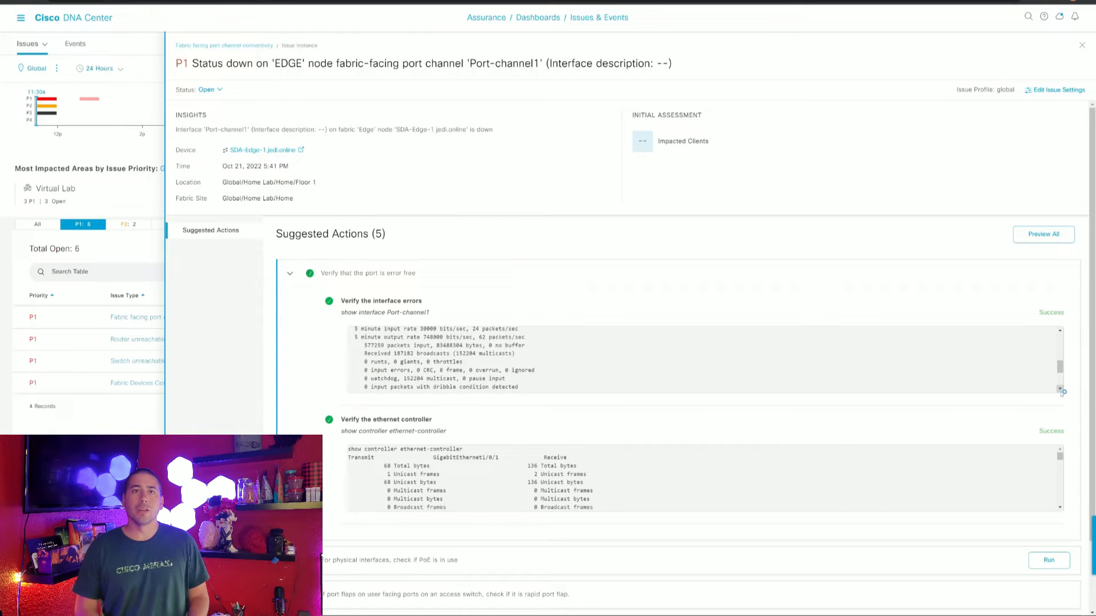
{"action": "left_click", "coordinate": [1063, 393]}
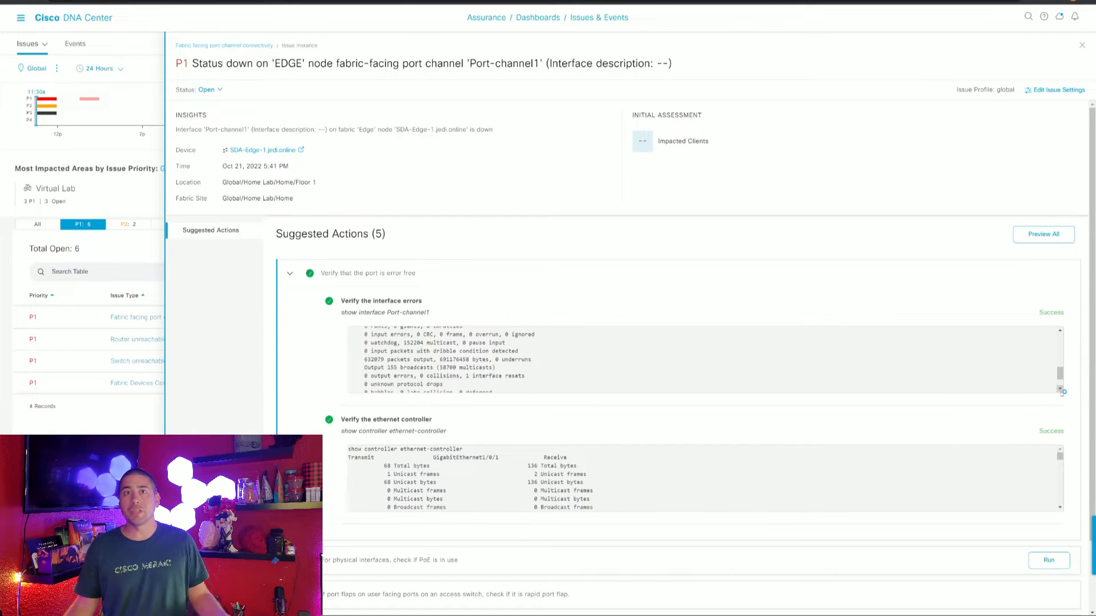
{"action": "left_click", "coordinate": [1063, 392]}
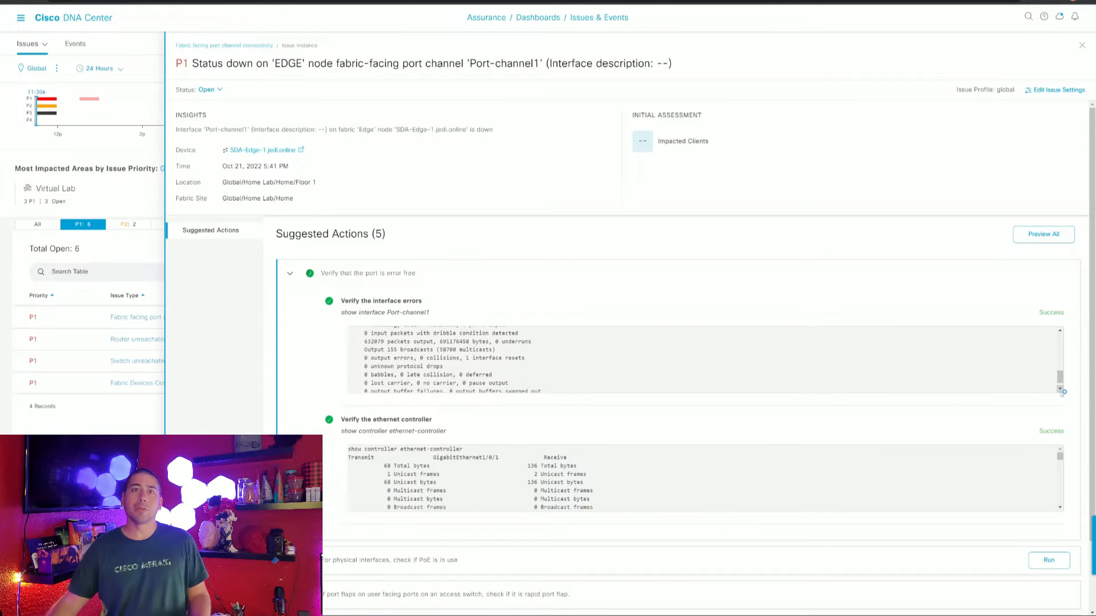
{"action": "left_click", "coordinate": [1064, 392]}
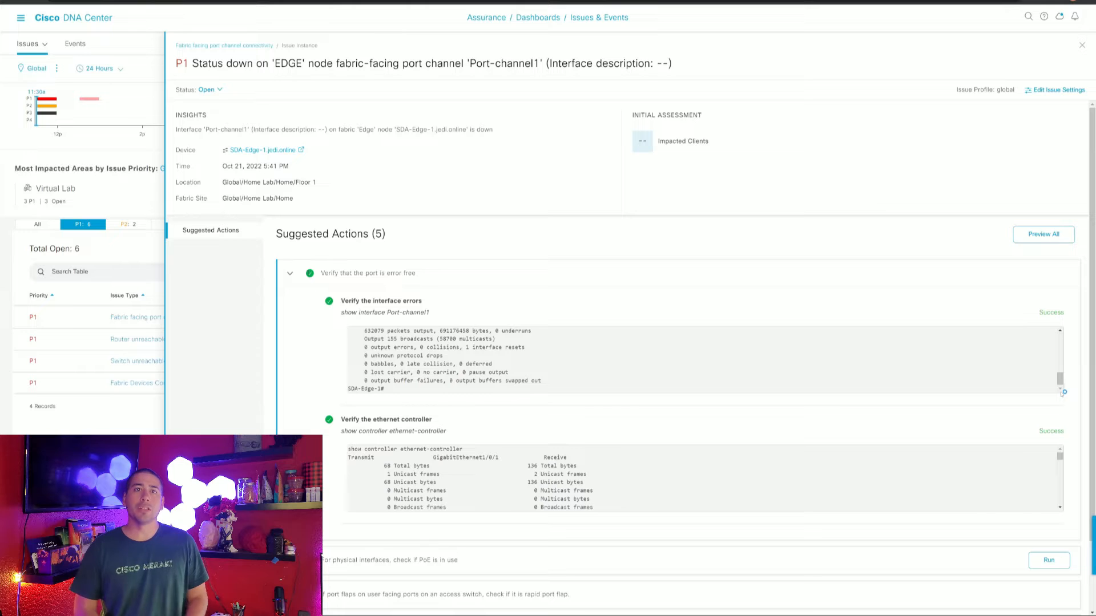
{"action": "left_click", "coordinate": [1061, 507]}
{"action": "left_click", "coordinate": [1061, 508]}
{"action": "left_click", "coordinate": [1061, 507]}
{"action": "left_click", "coordinate": [1061, 508]}
{"action": "left_click", "coordinate": [1061, 507]}
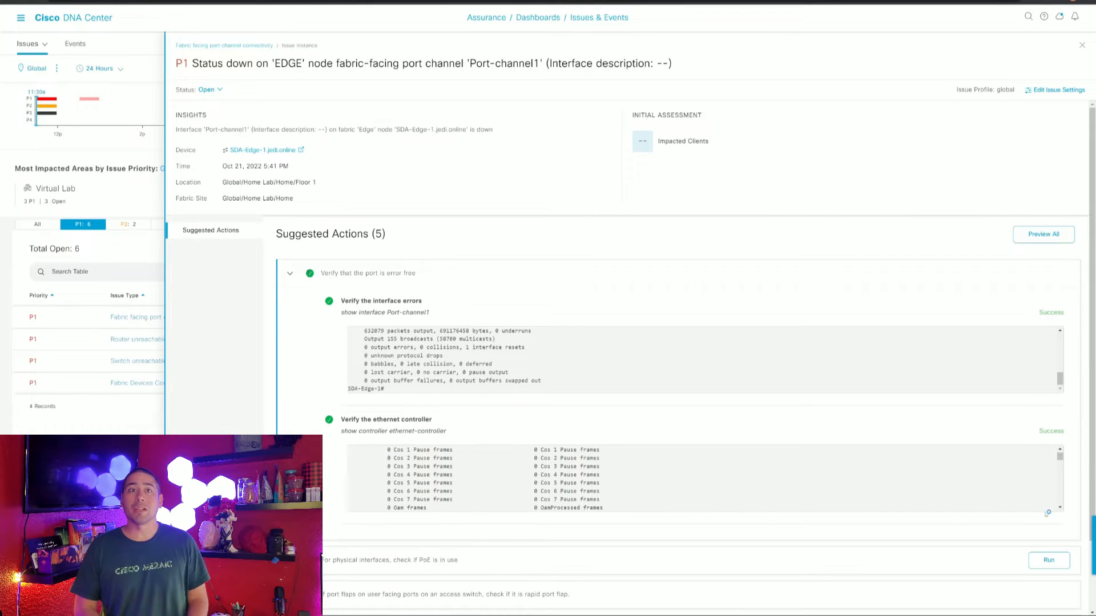
Expand the PoE usage check and run it
{"action": "scroll", "coordinate": [1048, 514], "scroll_direction": "down", "scroll_amount": 2}
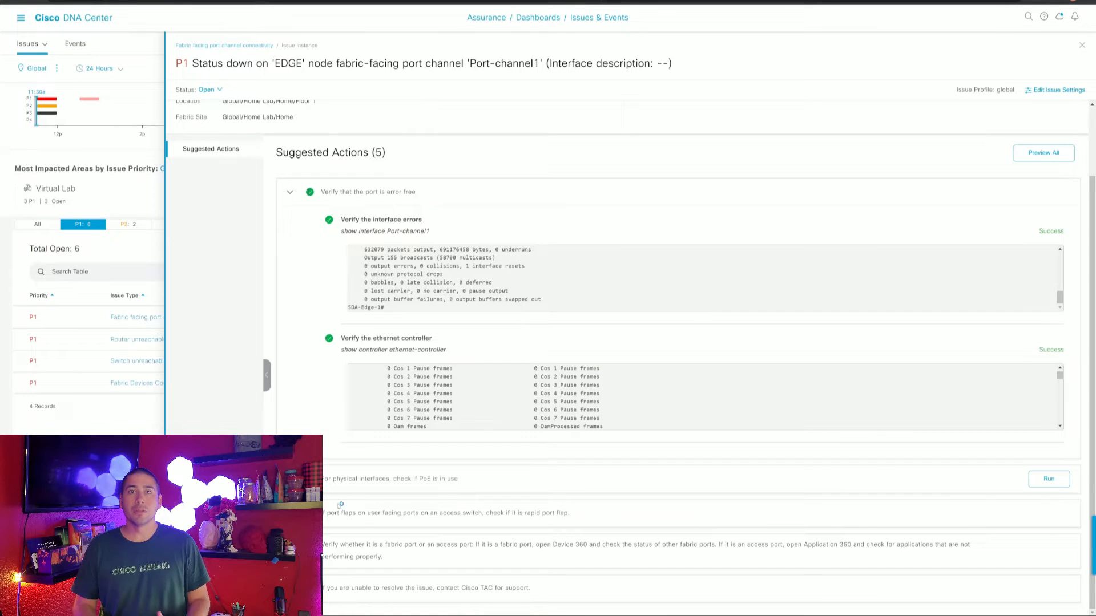
{"action": "left_click", "coordinate": [348, 481]}
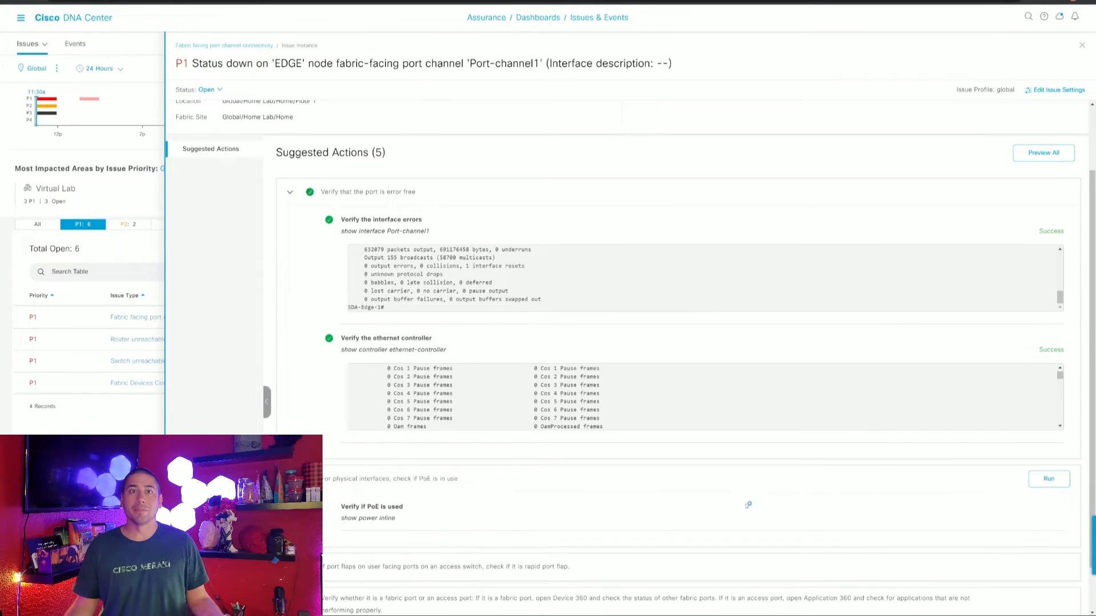
{"action": "left_click", "coordinate": [1049, 480]}
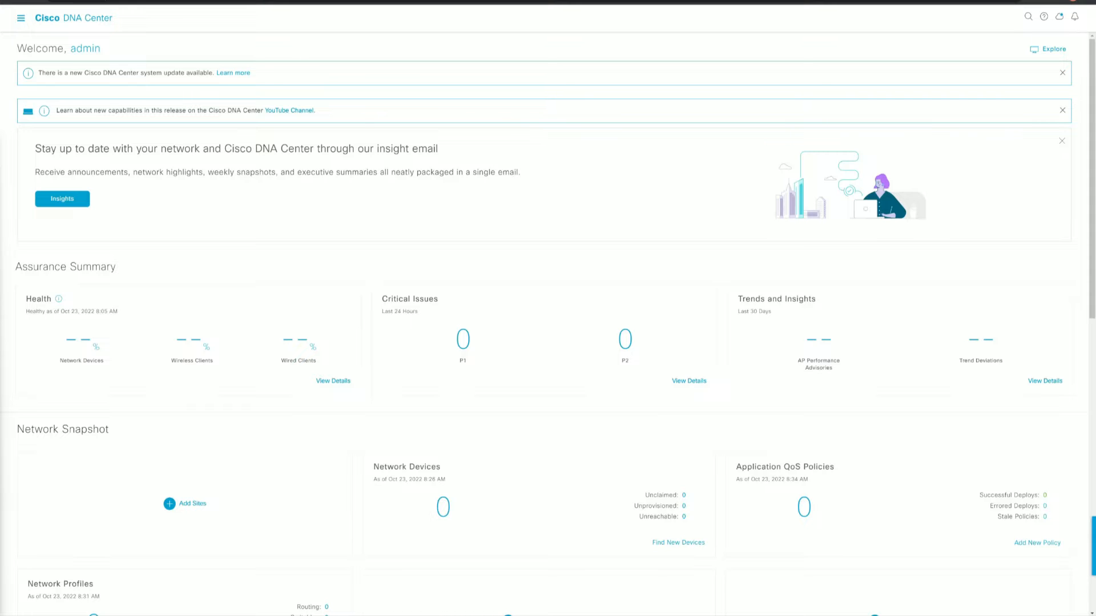
Open Design > Network Hierarchy and start adding an area under Global
{"action": "left_click", "coordinate": [21, 19]}
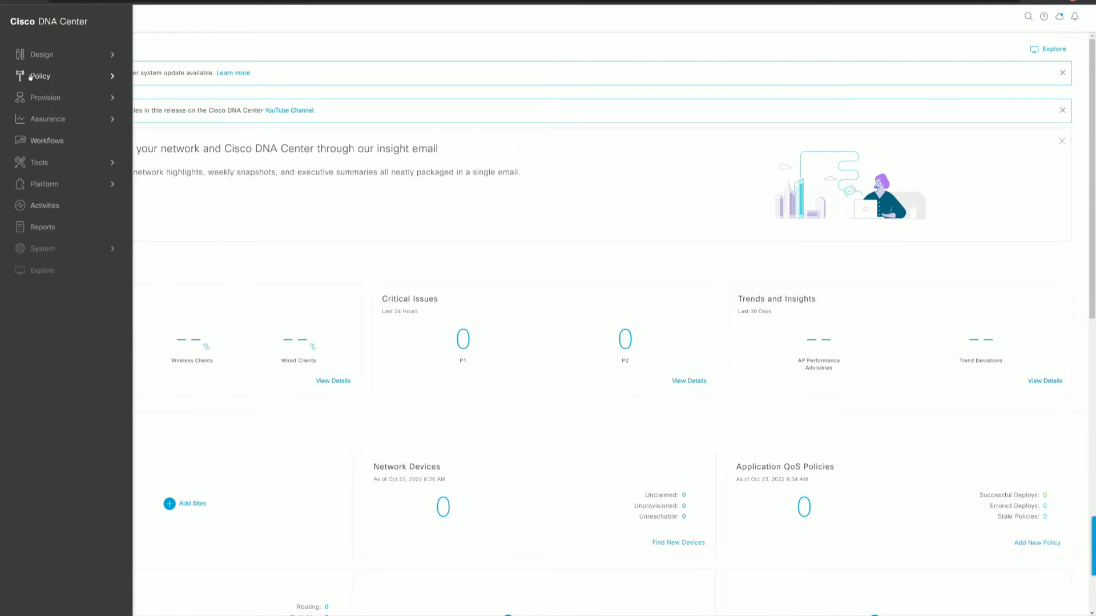
{"action": "left_click", "coordinate": [42, 55]}
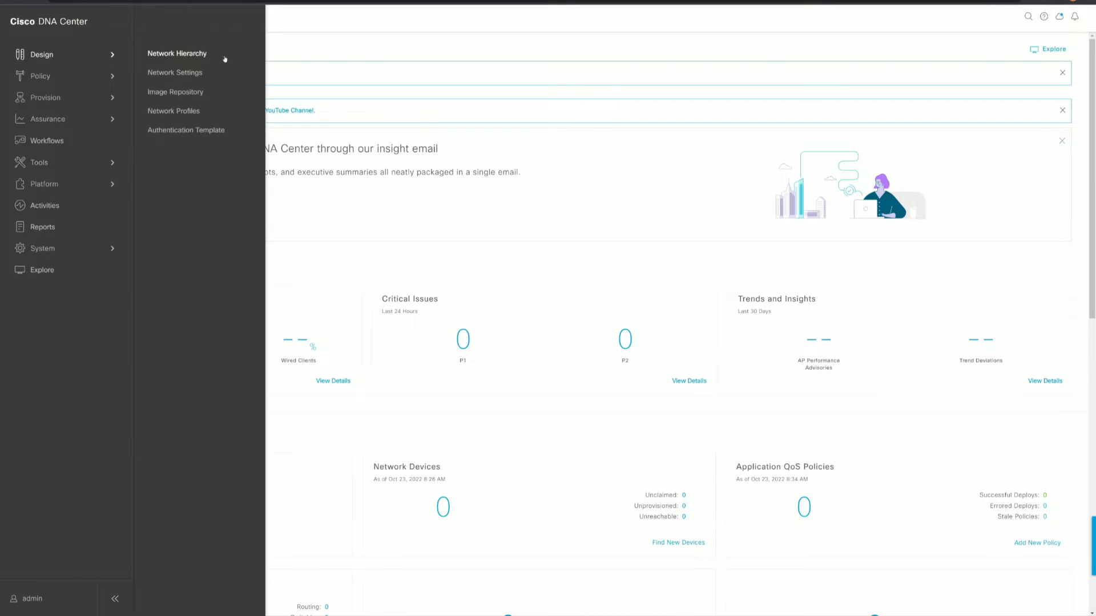
{"action": "left_click", "coordinate": [188, 54]}
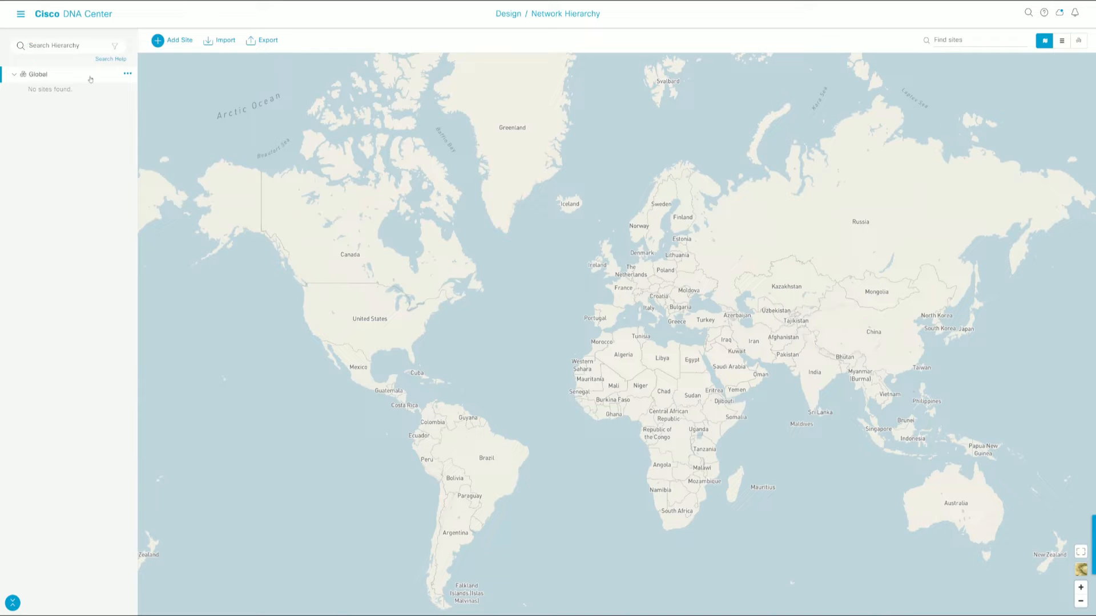
{"action": "left_click", "coordinate": [127, 74]}
{"action": "left_click", "coordinate": [153, 79]}
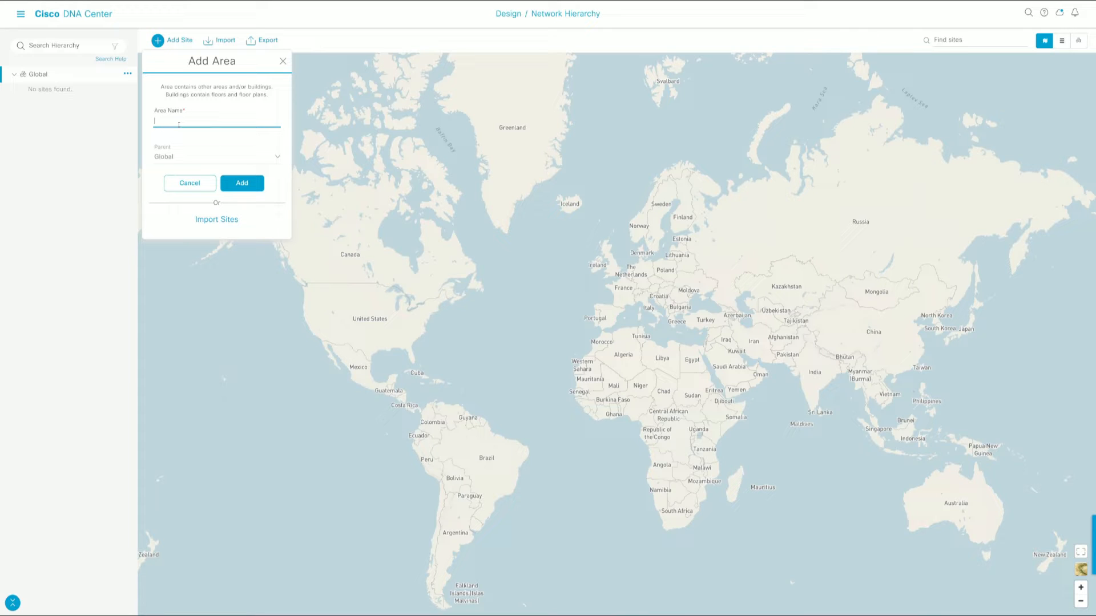
Name the new area 'Pasco County', fixing a typo, and add it under Global
{"action": "type", "text": "asco Qunty"}
{"action": "key", "text": "BackSpace"}
{"action": "key", "text": "BackSpace"}
{"action": "key", "text": "BackSpace"}
{"action": "key", "text": "BackSpace"}
{"action": "key", "text": "BackSpace"}
{"action": "type", "text": "County"}
{"action": "left_click", "coordinate": [241, 184]}
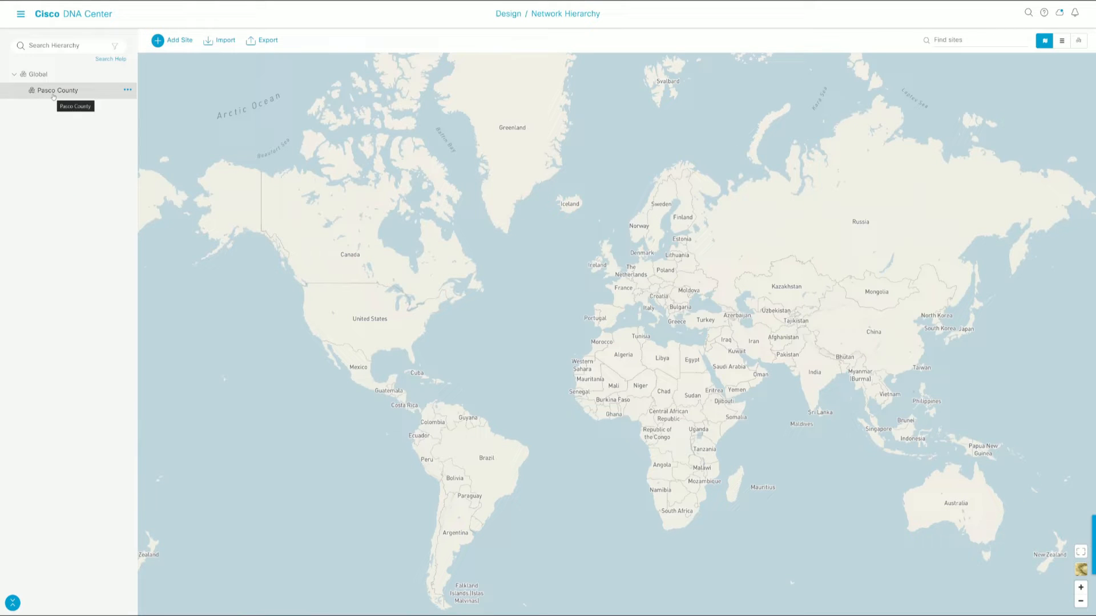
Start a new building named WPGC under Pasco County
{"action": "left_click", "coordinate": [128, 90]}
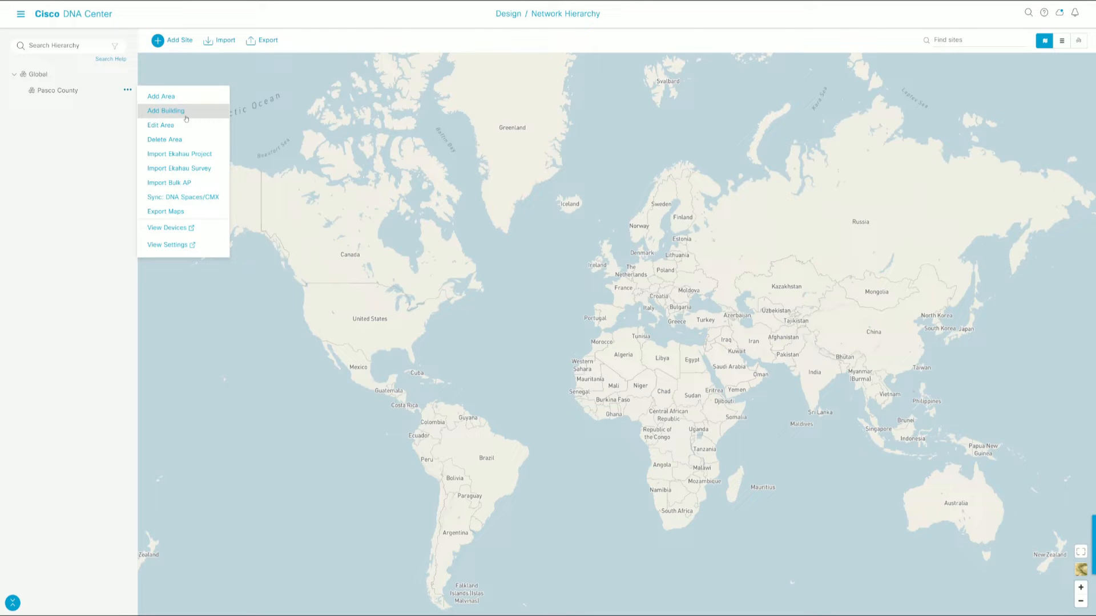
{"action": "left_click", "coordinate": [188, 115]}
{"action": "type", "text": "WPGC"}
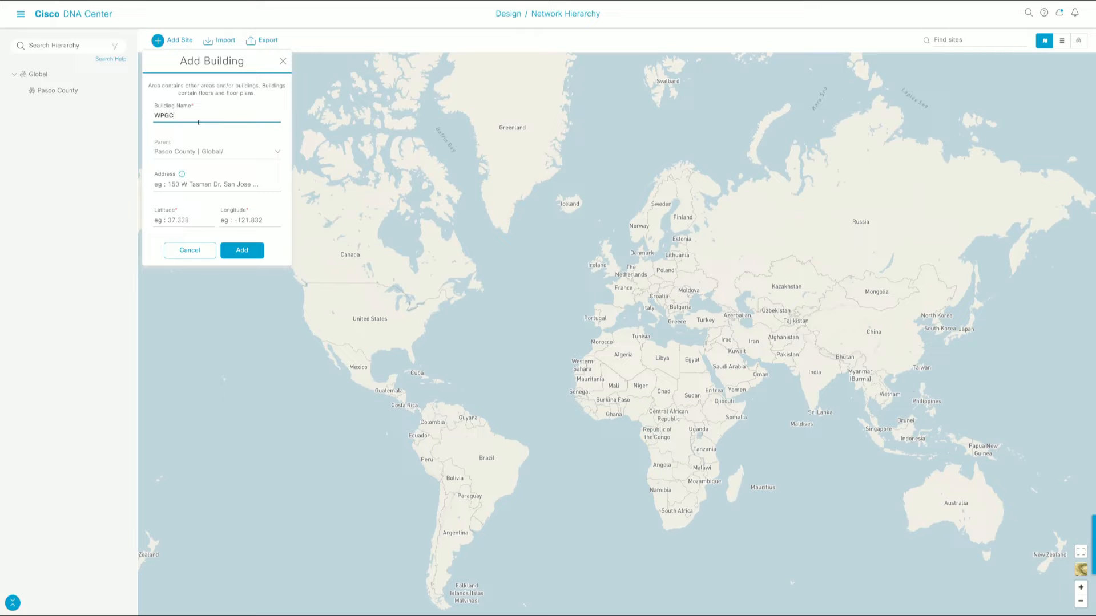
{"action": "left_click", "coordinate": [194, 184]}
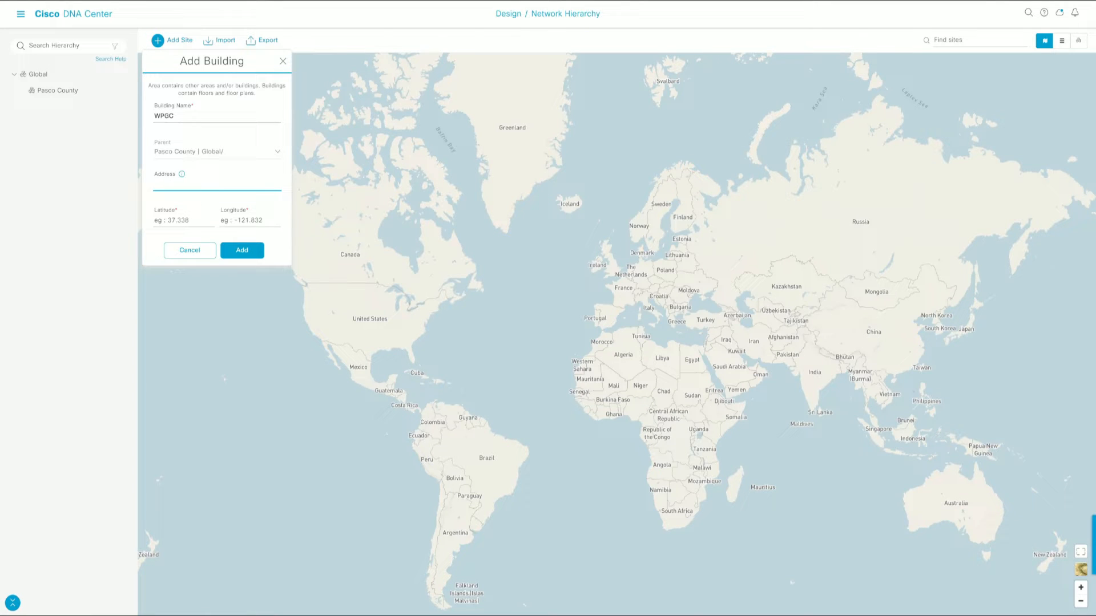
Set WPGC's address to 8731 Citizens Dr, New Port Richey, and add the building
{"action": "left_click", "coordinate": [184, 154]}
{"action": "left_click", "coordinate": [163, 188]}
{"action": "type", "text": "8731 Citizens Dr"}
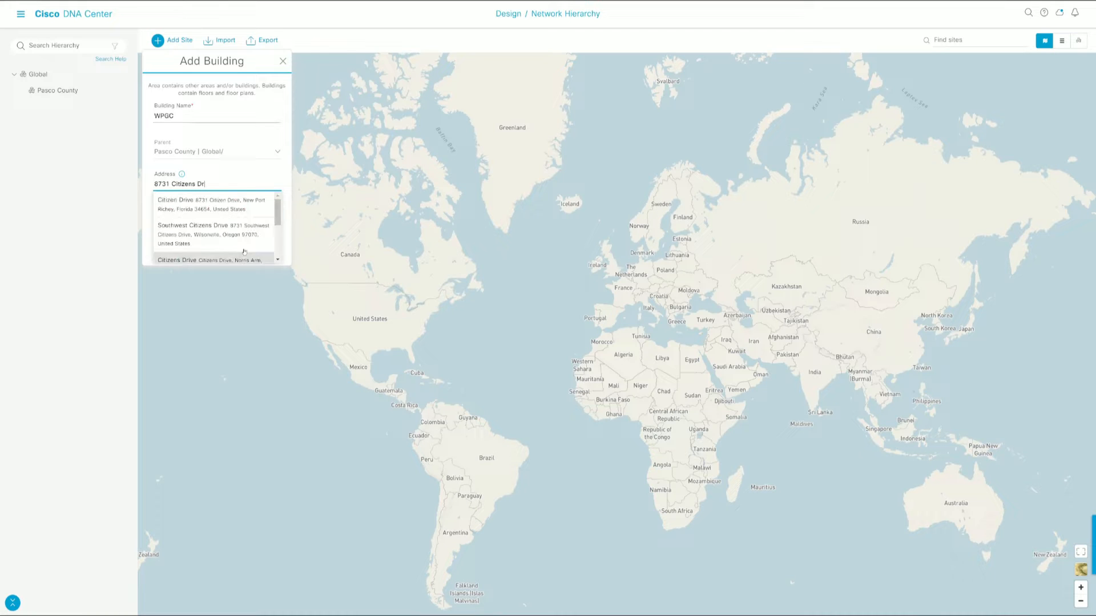
{"action": "left_click", "coordinate": [197, 209]}
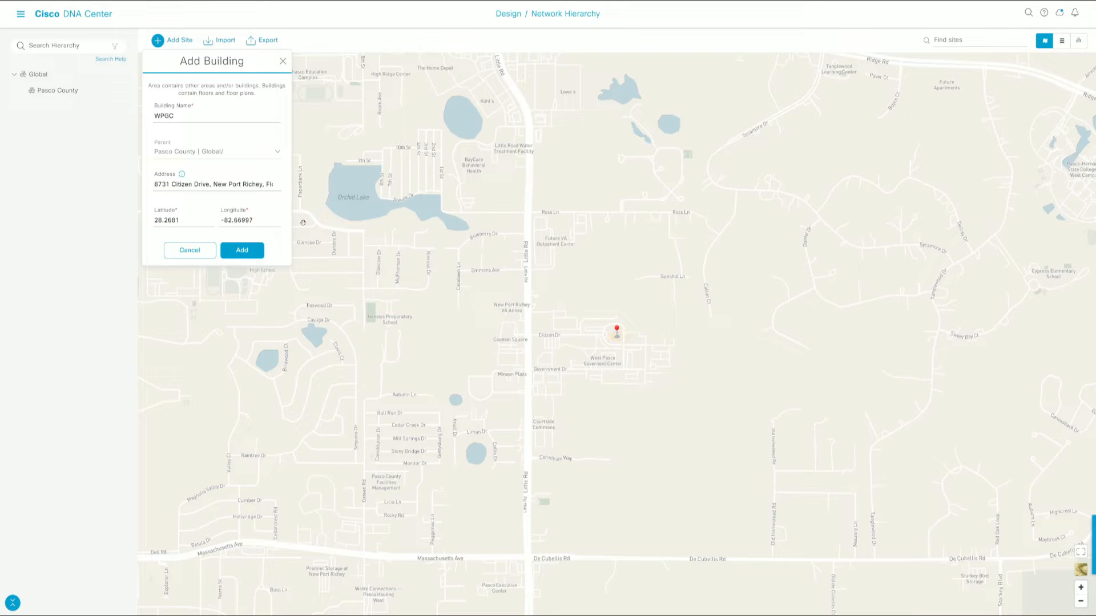
{"action": "scroll", "coordinate": [615, 331], "scroll_direction": "up", "scroll_amount": 5}
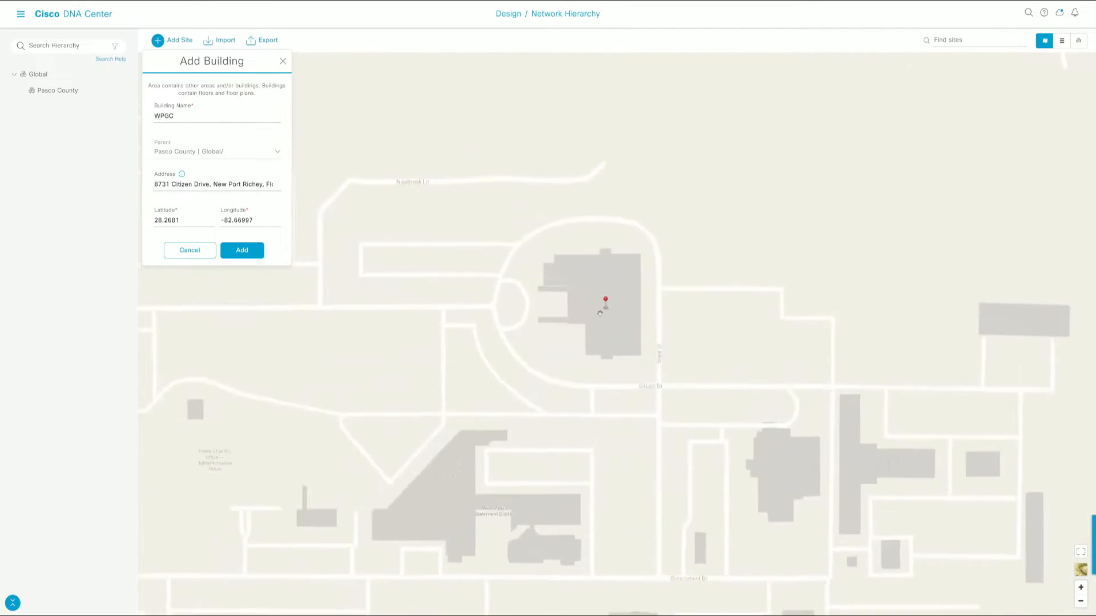
{"action": "scroll", "coordinate": [615, 331], "scroll_direction": "up", "scroll_amount": 2}
{"action": "left_click_drag", "start_coordinate": [723, 491], "coordinate": [744, 225]}
{"action": "left_click_drag", "start_coordinate": [526, 234], "coordinate": [630, 432]}
{"action": "left_click_drag", "start_coordinate": [510, 200], "coordinate": [415, 275]}
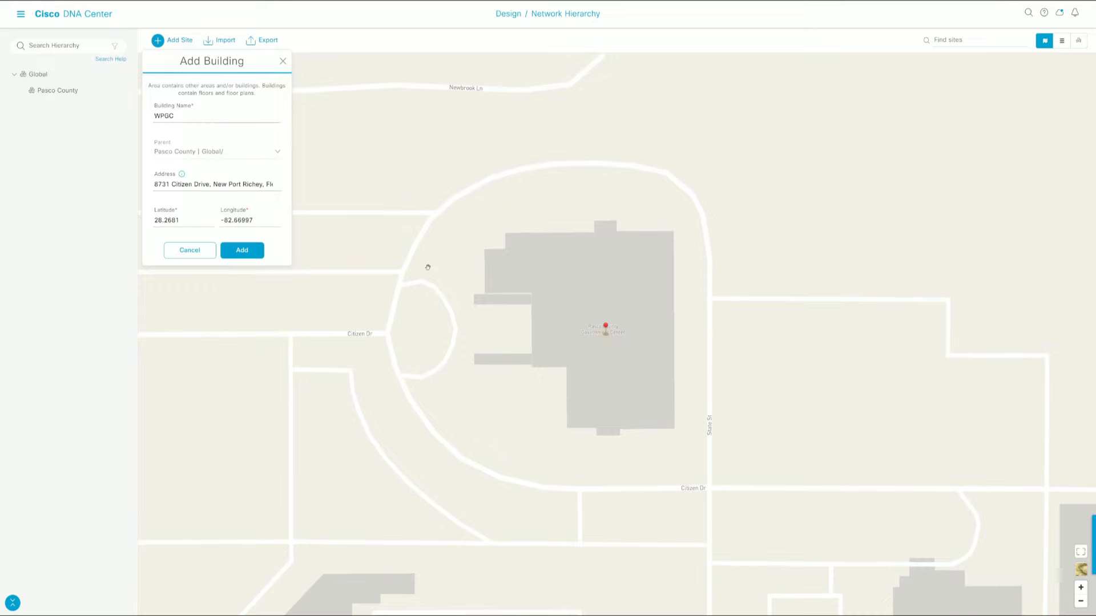
{"action": "left_click", "coordinate": [247, 255]}
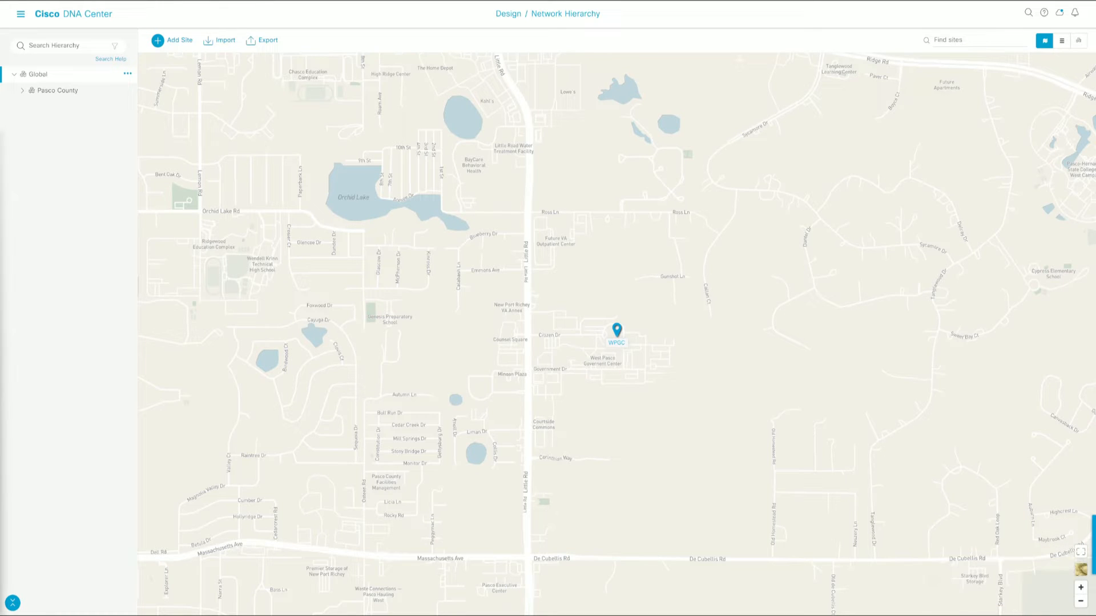
Add a '1st Floor' to WPGC without a floor-plan image, then open it
{"action": "left_click", "coordinate": [22, 92]}
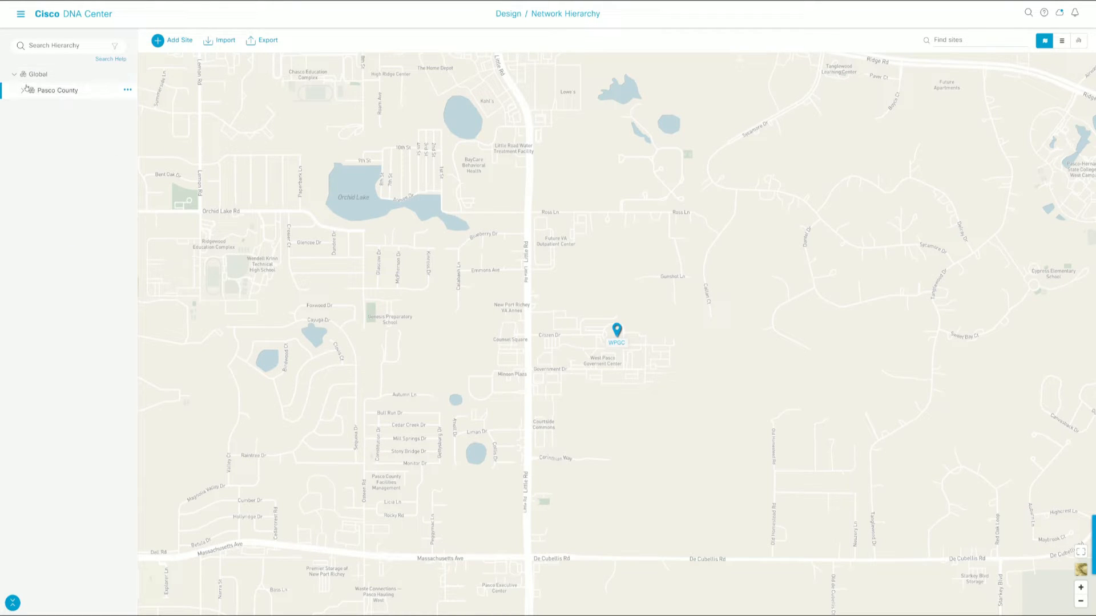
{"action": "left_click", "coordinate": [61, 107]}
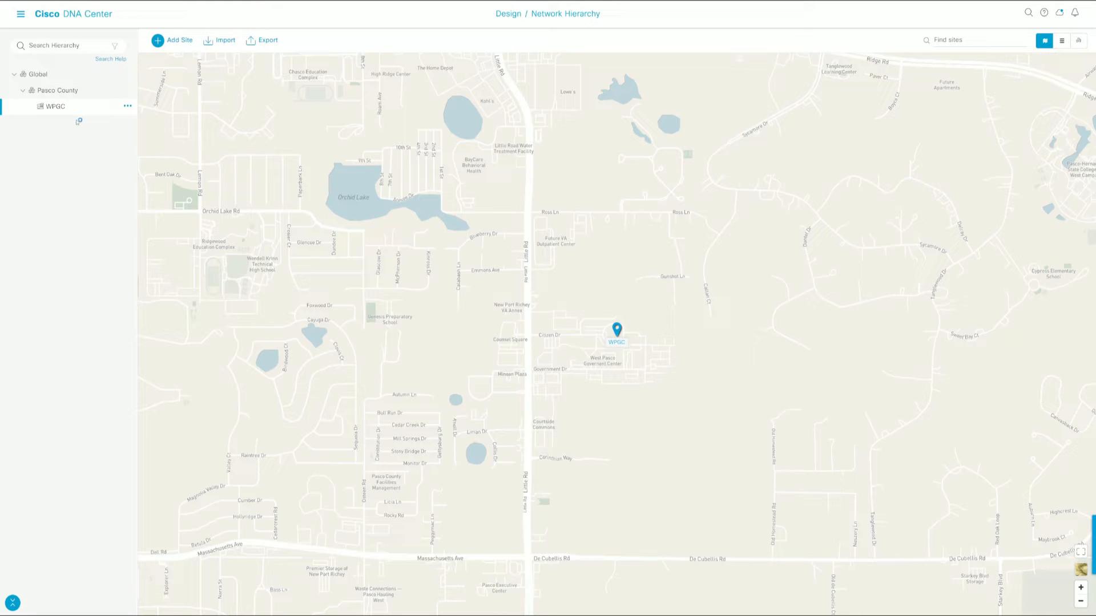
{"action": "left_click", "coordinate": [127, 107]}
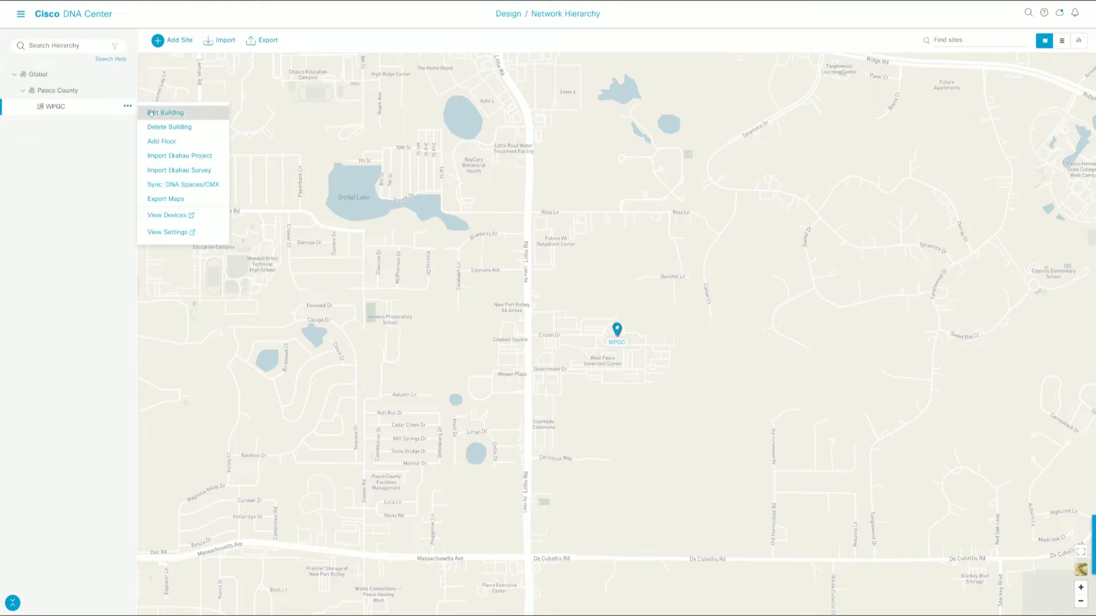
{"action": "left_click", "coordinate": [171, 142]}
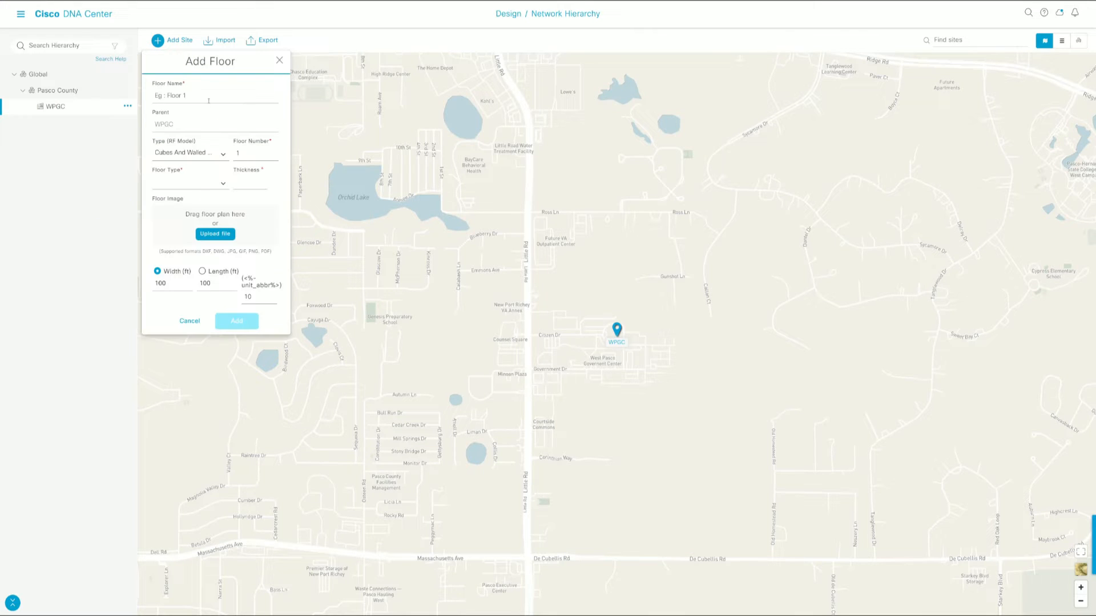
{"action": "left_click", "coordinate": [182, 95]}
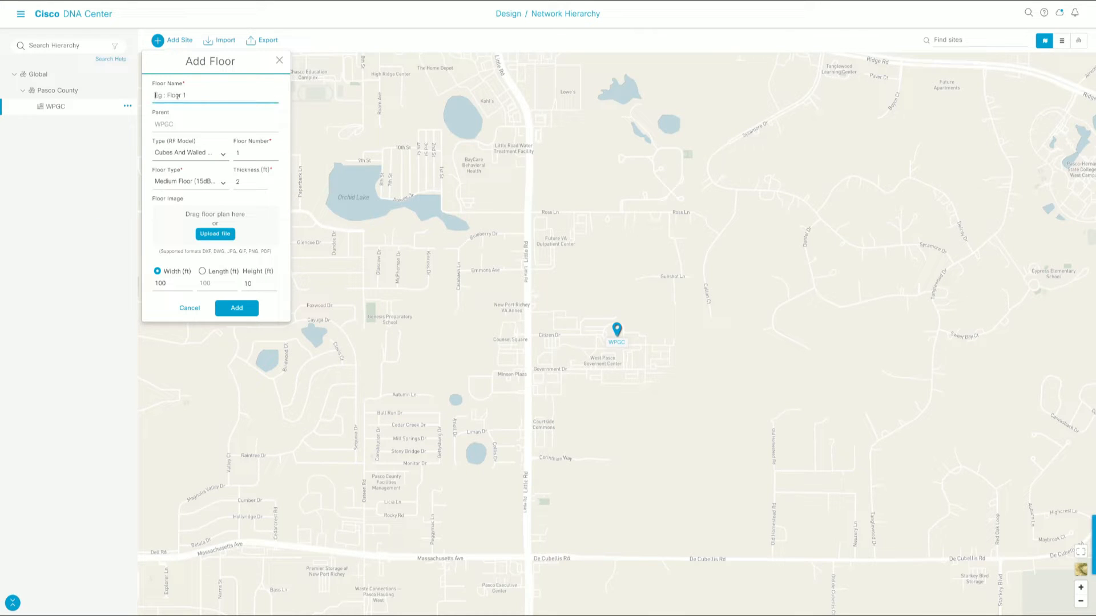
{"action": "type", "text": "1st Floor"}
{"action": "left_click", "coordinate": [197, 232]}
{"action": "left_click", "coordinate": [236, 308]}
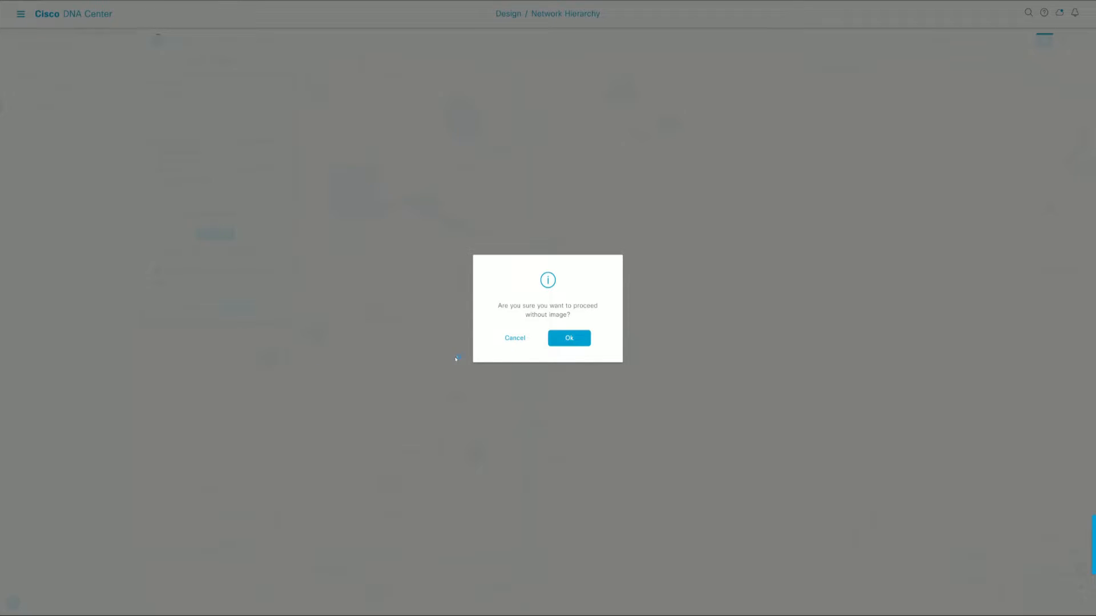
{"action": "left_click", "coordinate": [569, 338]}
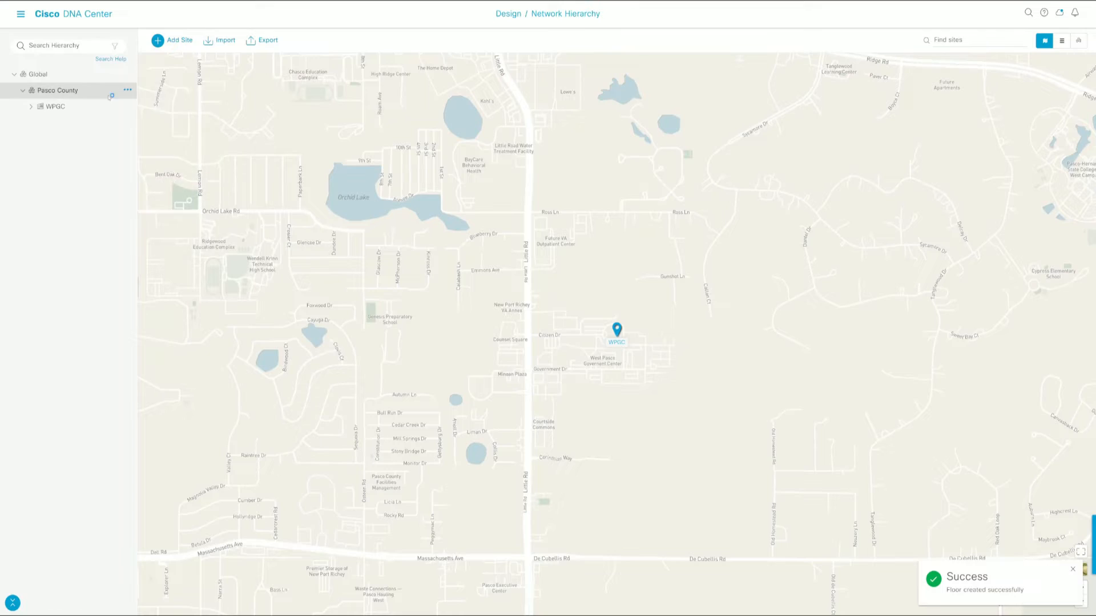
{"action": "left_click", "coordinate": [33, 108]}
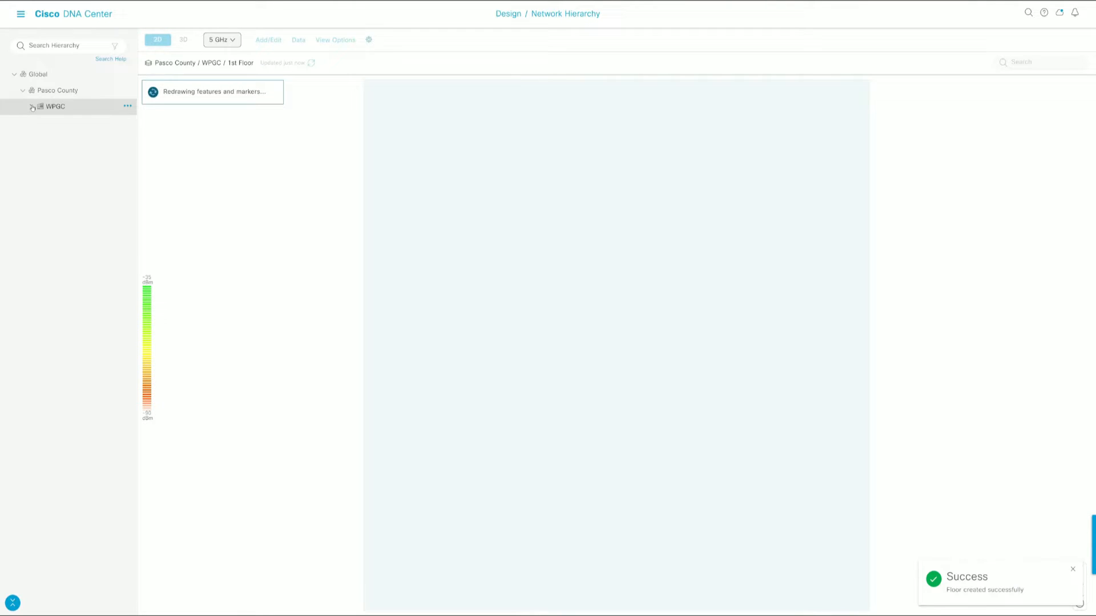
Create building EPGC under Pasco County at the 14236 6th St, Dade City address
{"action": "left_click", "coordinate": [56, 92]}
{"action": "left_click", "coordinate": [127, 90]}
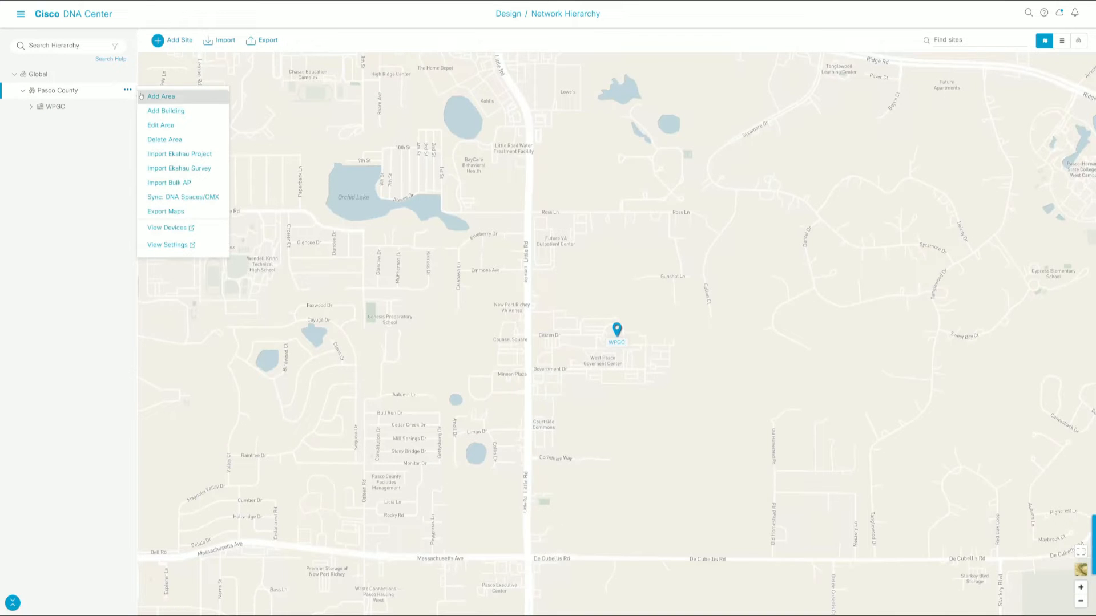
{"action": "left_click", "coordinate": [166, 111]}
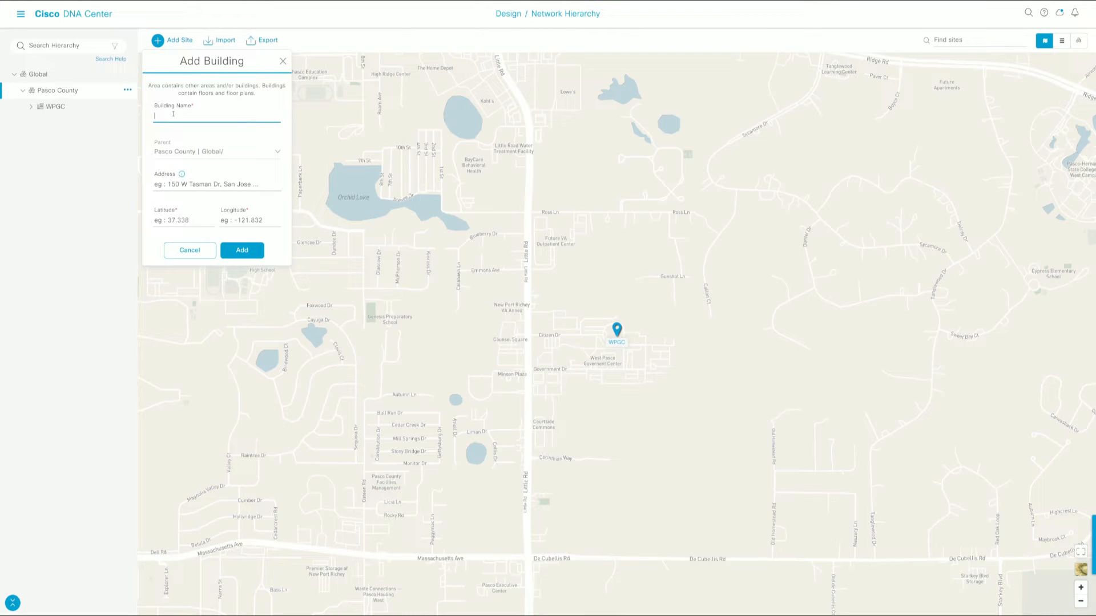
{"action": "type", "text": "EPGC"}
{"action": "left_click", "coordinate": [183, 184]}
{"action": "type", "text": "14236 6th St"}
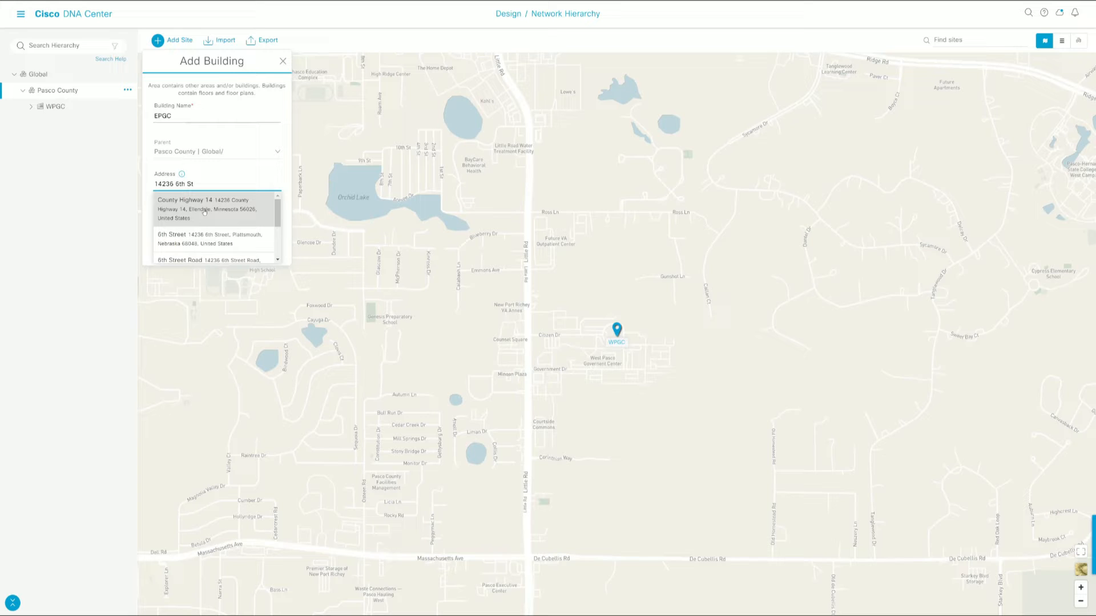
{"action": "type", "text": ", Dade Ci"}
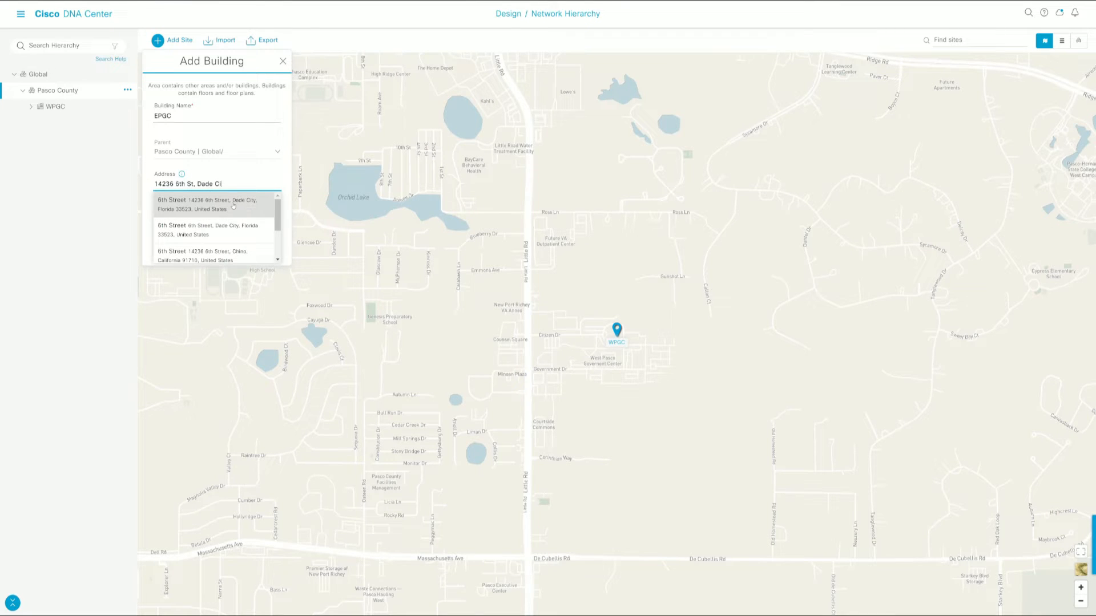
{"action": "left_click", "coordinate": [234, 205]}
{"action": "scroll", "coordinate": [621, 335], "scroll_direction": "up", "scroll_amount": 4}
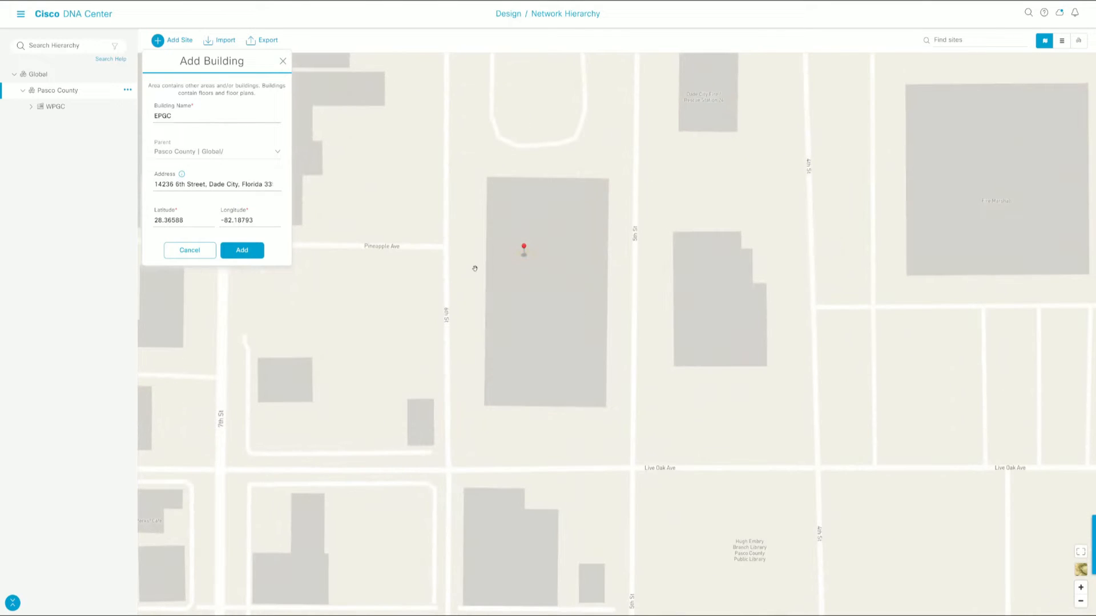
{"action": "left_click", "coordinate": [251, 251]}
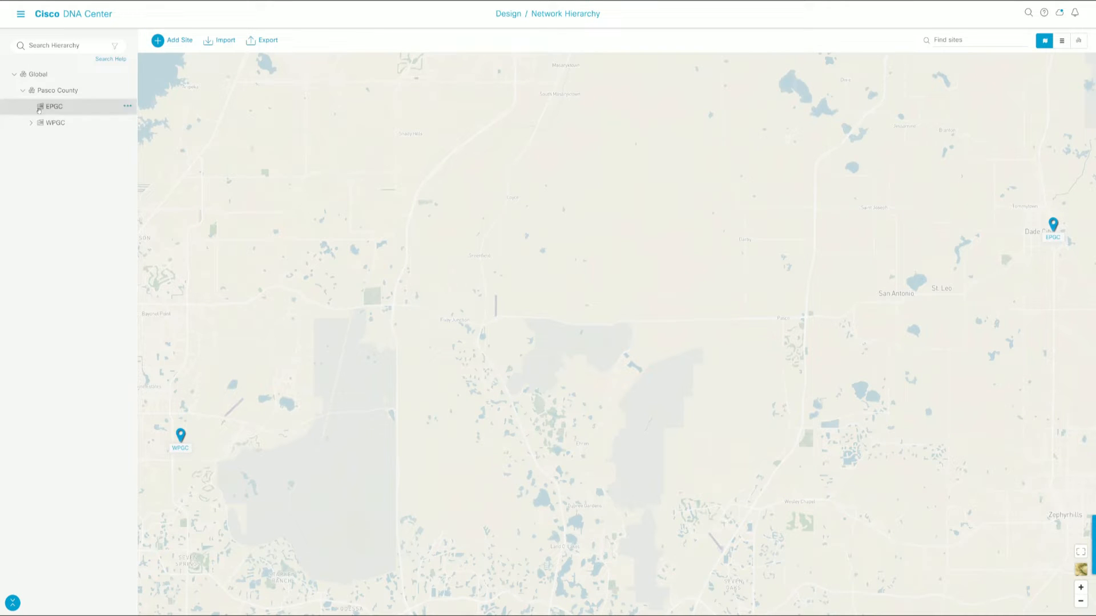
Add '1st Floor' to EPGC and confirm proceeding without a floor image
{"action": "left_click", "coordinate": [127, 106]}
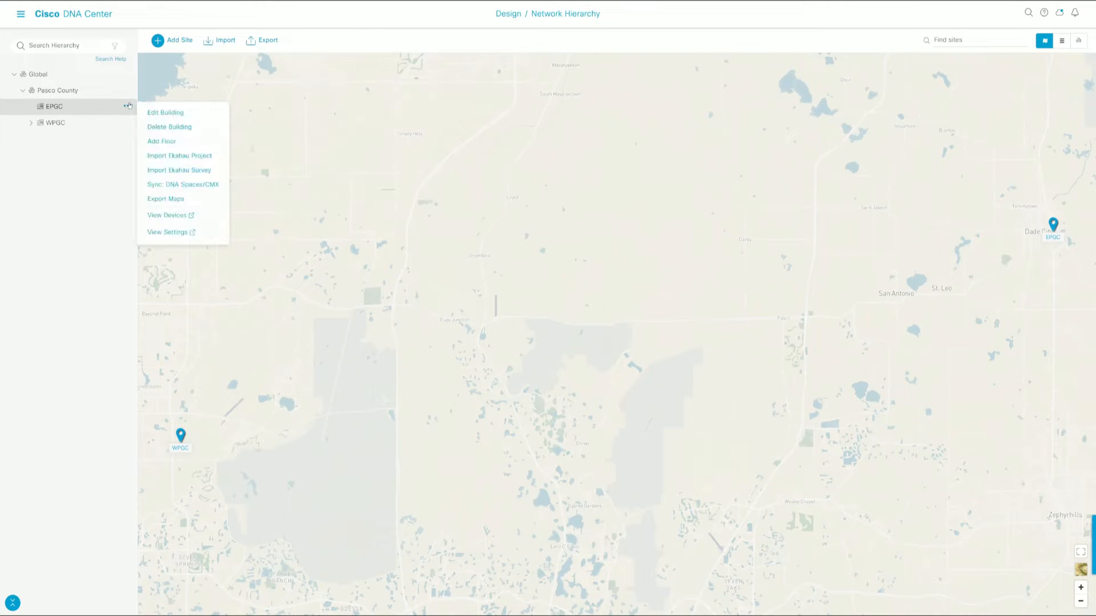
{"action": "left_click", "coordinate": [165, 141]}
{"action": "left_click", "coordinate": [175, 95]}
{"action": "type", "text": "1"}
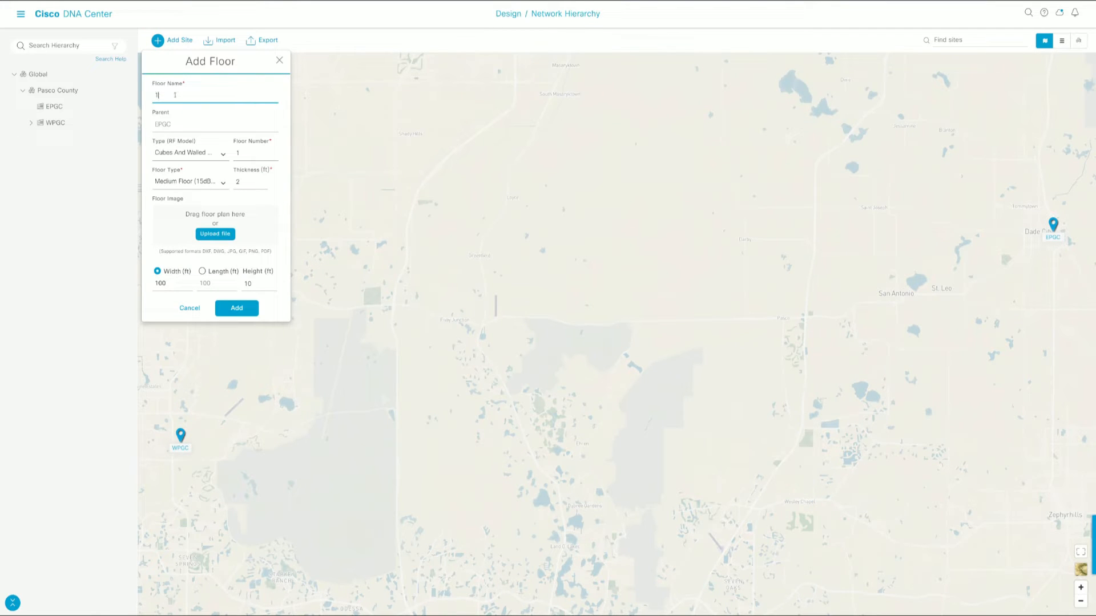
{"action": "type", "text": "st Floor"}
{"action": "left_click", "coordinate": [245, 309]}
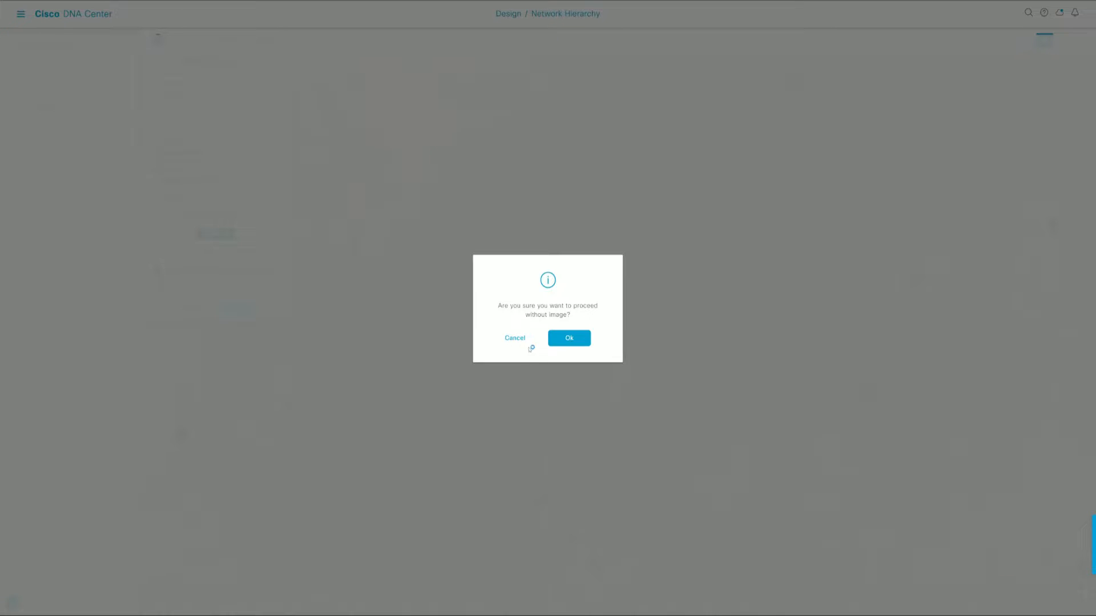
{"action": "left_click", "coordinate": [567, 337]}
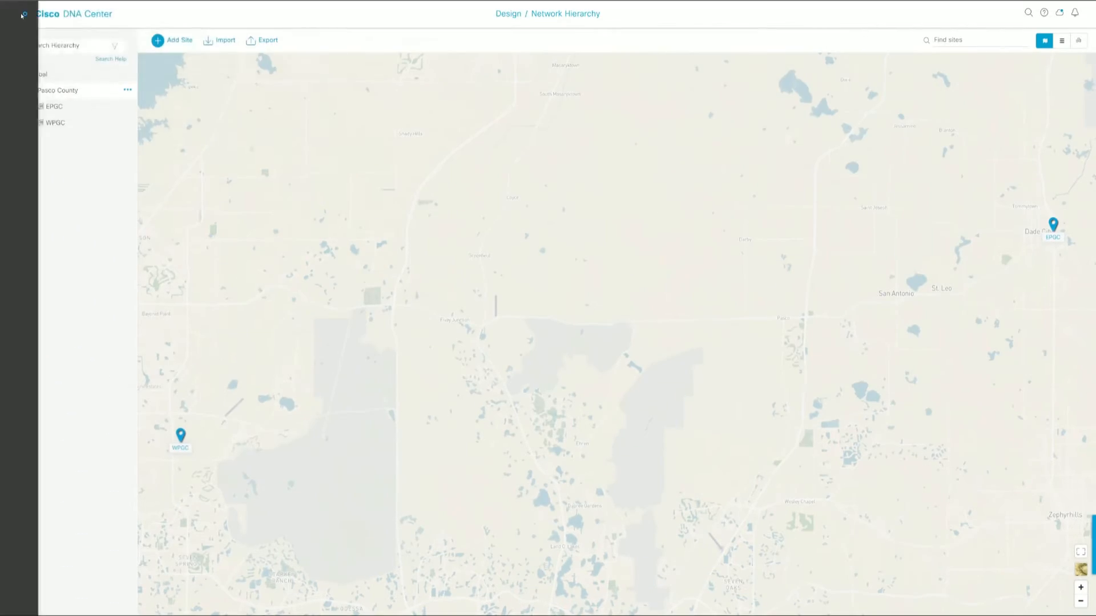
Open Design > Network Settings, dismiss the notices, and select the Global site
{"action": "left_click", "coordinate": [8, 10]}
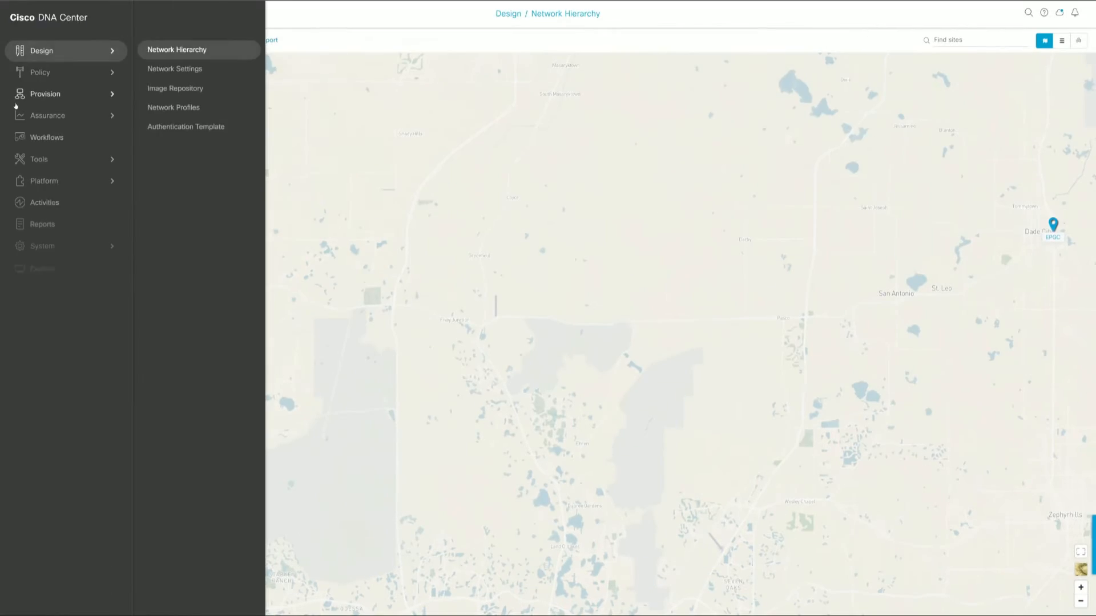
{"action": "left_click", "coordinate": [174, 71]}
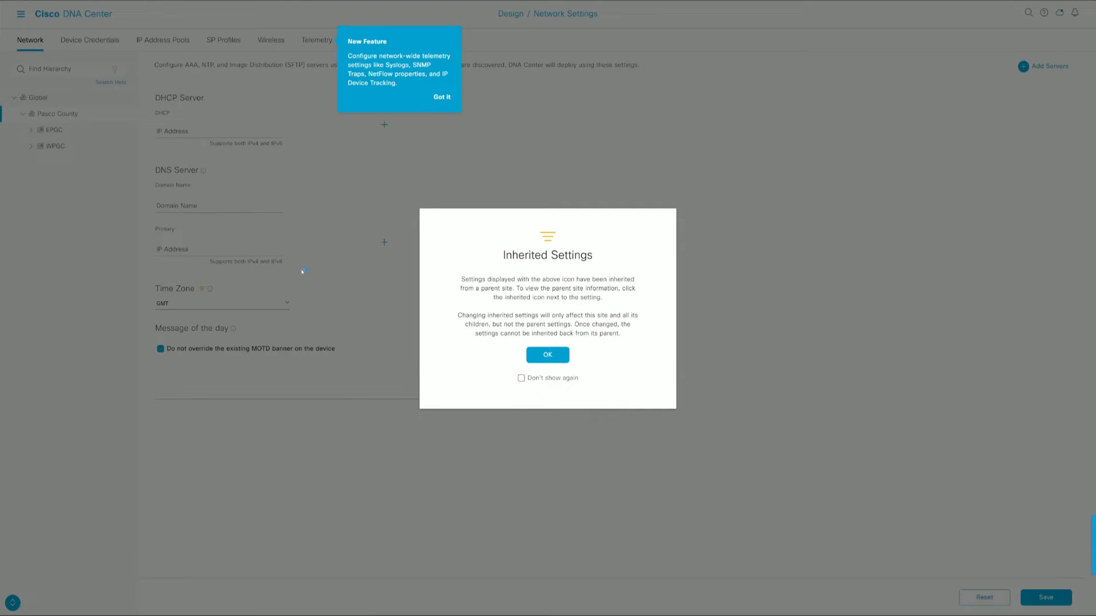
{"action": "left_click", "coordinate": [443, 99]}
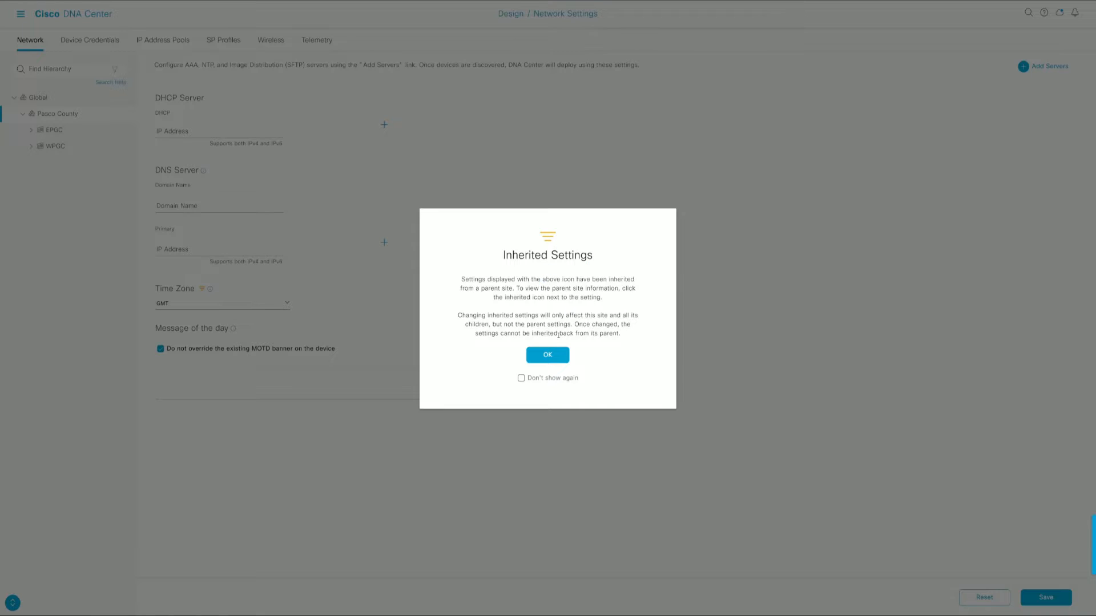
{"action": "left_click", "coordinate": [547, 355]}
{"action": "left_click", "coordinate": [37, 98]}
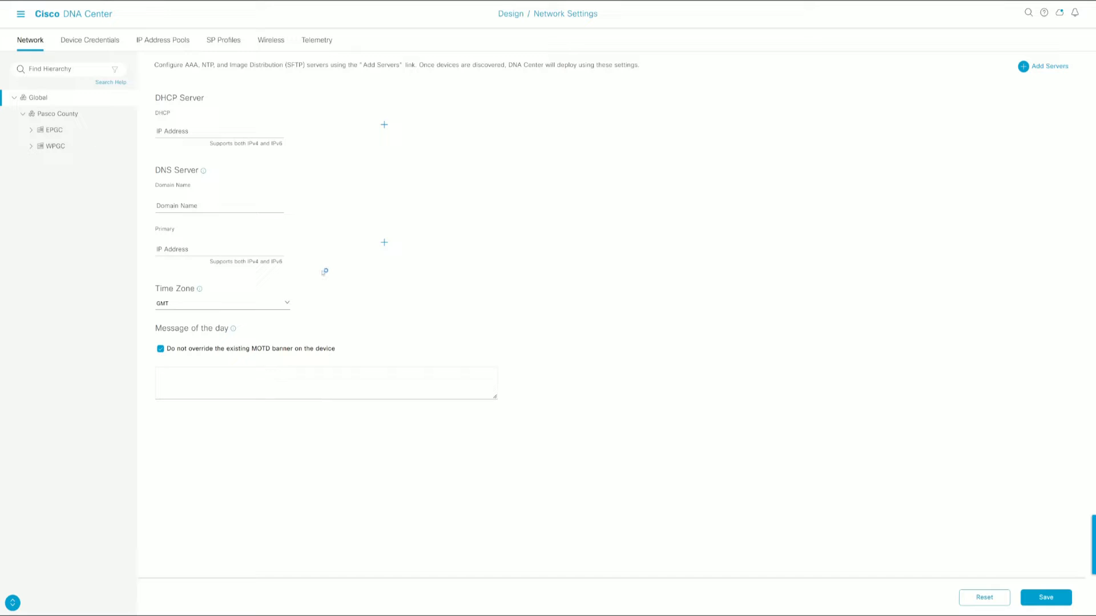
{"action": "left_click", "coordinate": [257, 207]}
Enter DHCP server 192.168.1.254, domain pasco.local, and primary DNS 192.168.1.253
{"action": "left_click", "coordinate": [195, 137]}
{"action": "type", "text": "192.168.1.1"}
{"action": "left_click", "coordinate": [205, 204]}
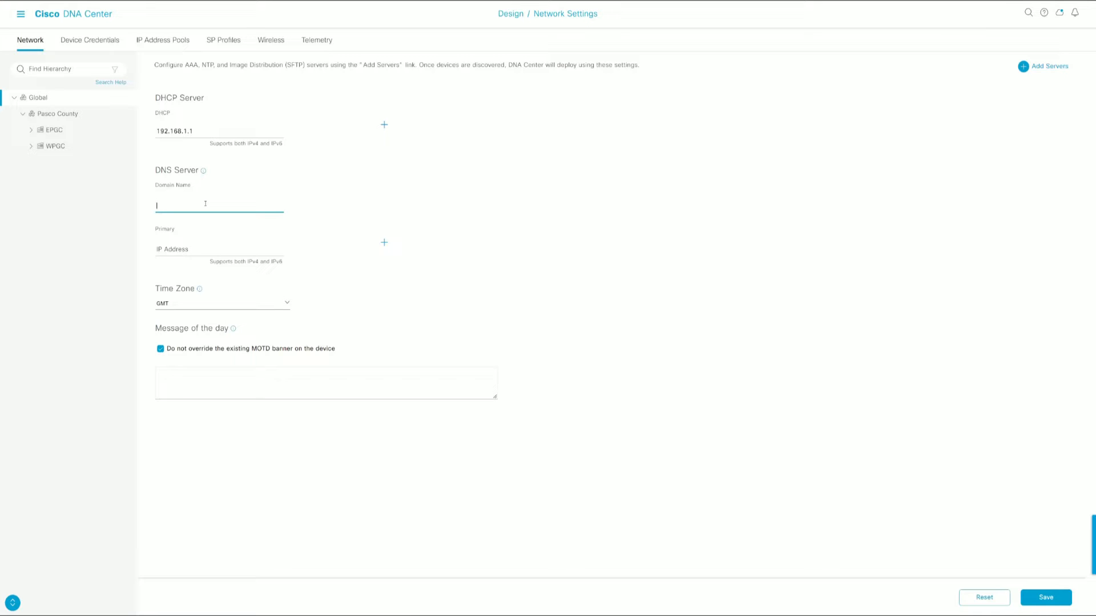
{"action": "type", "text": "pasco.local"}
{"action": "key", "text": "Tab"}
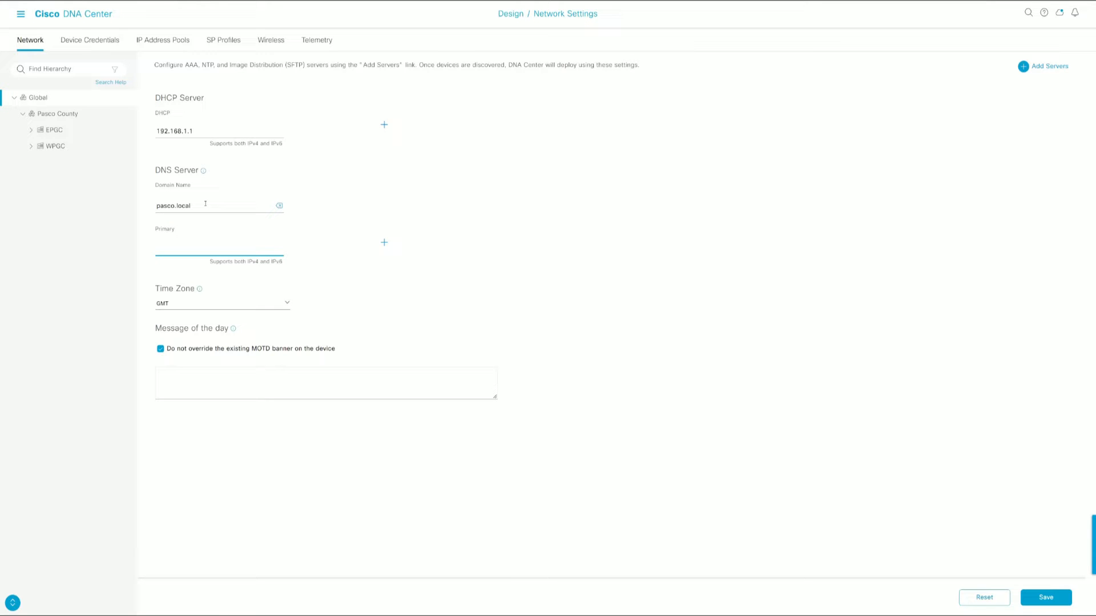
{"action": "type", "text": "192.168.1.2"}
{"action": "left_click", "coordinate": [205, 134]}
{"action": "key", "text": "BackSpace"}
{"action": "type", "text": "254"}
{"action": "left_click", "coordinate": [199, 251]}
{"action": "type", "text": "53"}
Set the time zone to America/New_York
{"action": "left_click", "coordinate": [282, 306]}
{"action": "type", "text": "new"}
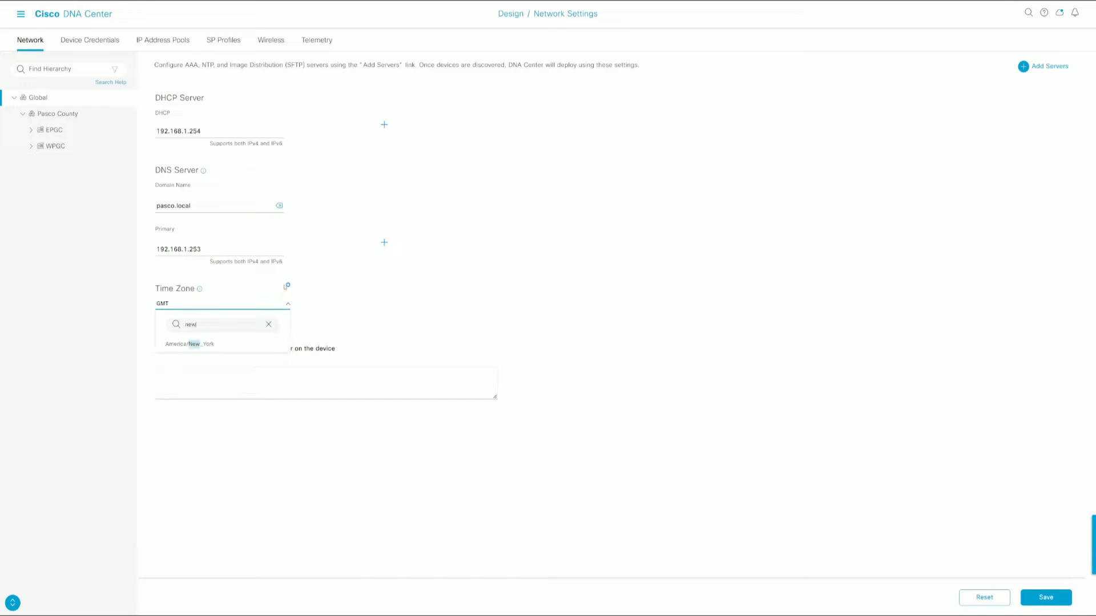
{"action": "left_click", "coordinate": [245, 344]}
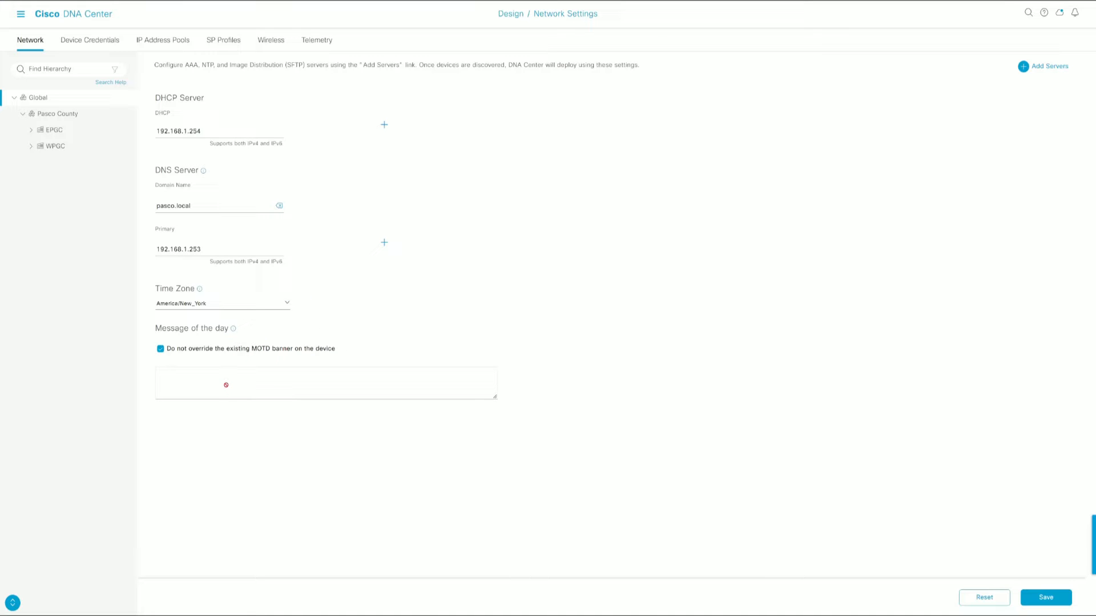
Allow banner override and enter a welcome banner telling unauthorized users not to log in
{"action": "left_click", "coordinate": [160, 349]}
{"action": "left_click", "coordinate": [194, 384]}
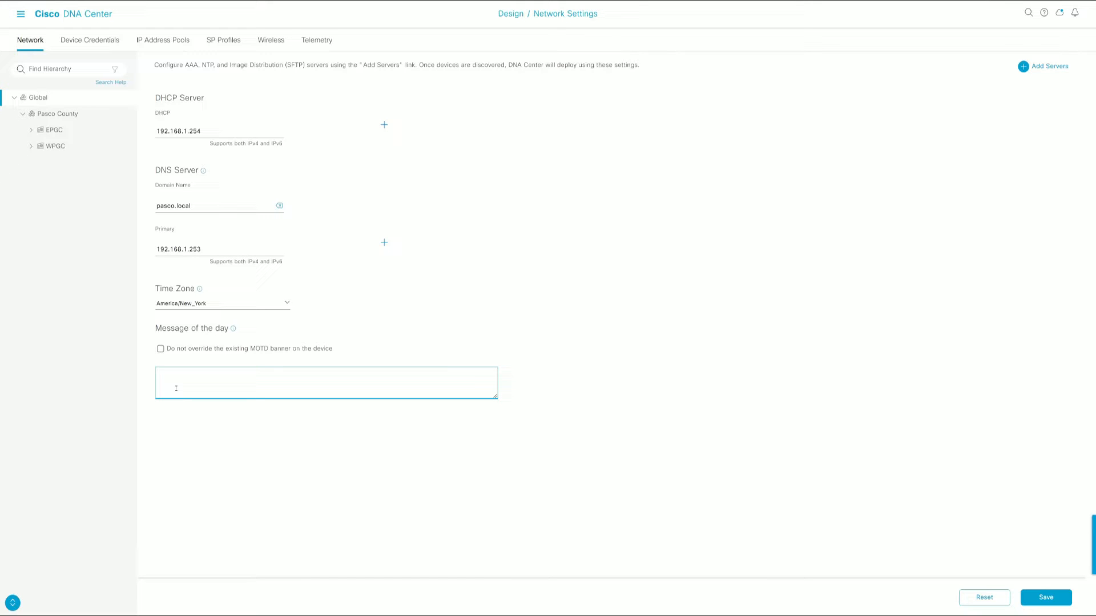
{"action": "type", "text": "W"}
{"action": "key", "text": "BackSpace"}
{"action": "type", "text": "Welcome to Pasco. Do lot"}
{"action": "key", "text": "BackSpace"}
{"action": "key", "text": "BackSpace"}
{"action": "key", "text": "BackSpace"}
{"action": "key", "text": "BackSpace"}
{"action": "type", "text": "not log in if yu"}
{"action": "key", "text": "BackSpace"}
{"action": "type", "text": "ouu are not an authorized user."}
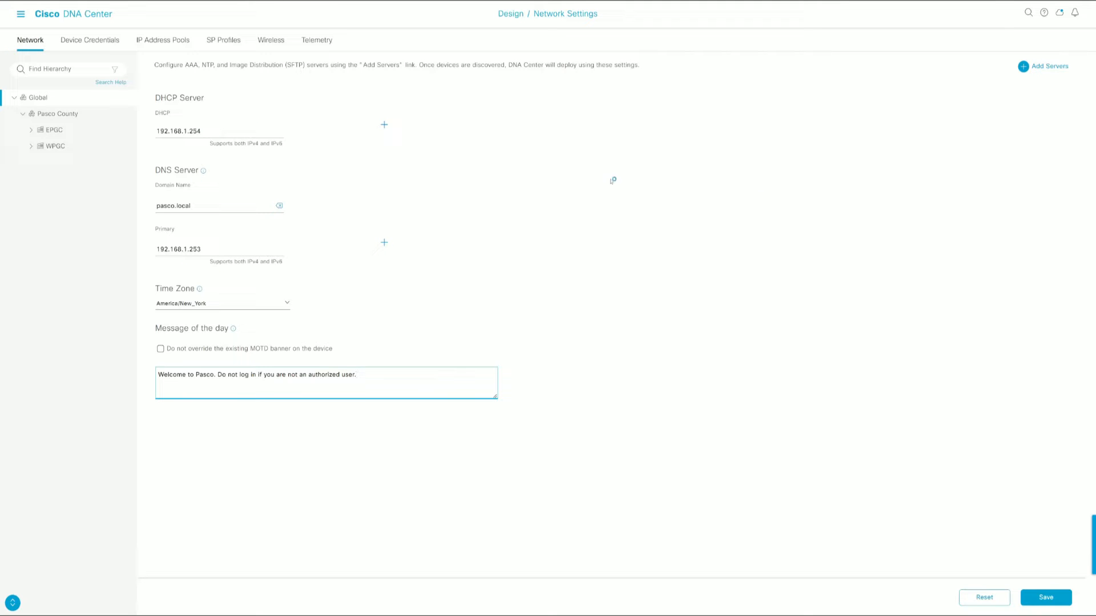
Enable the NTP server section, enter 192.168.1.252, and save the Global settings
{"action": "left_click", "coordinate": [1021, 72]}
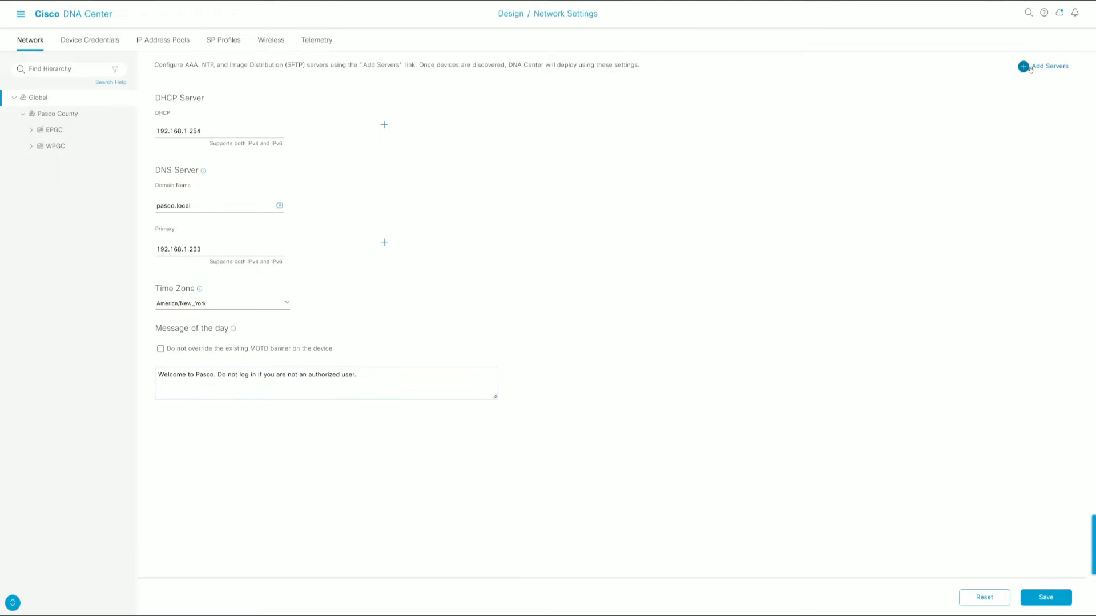
{"action": "left_click", "coordinate": [1024, 66]}
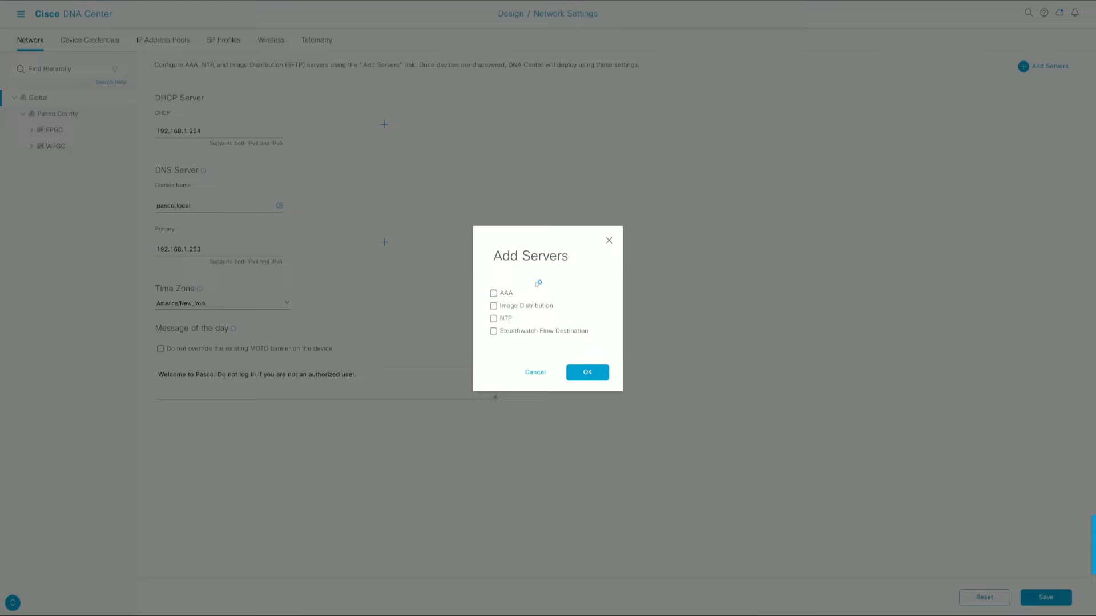
{"action": "left_click", "coordinate": [530, 315]}
{"action": "left_click", "coordinate": [570, 375]}
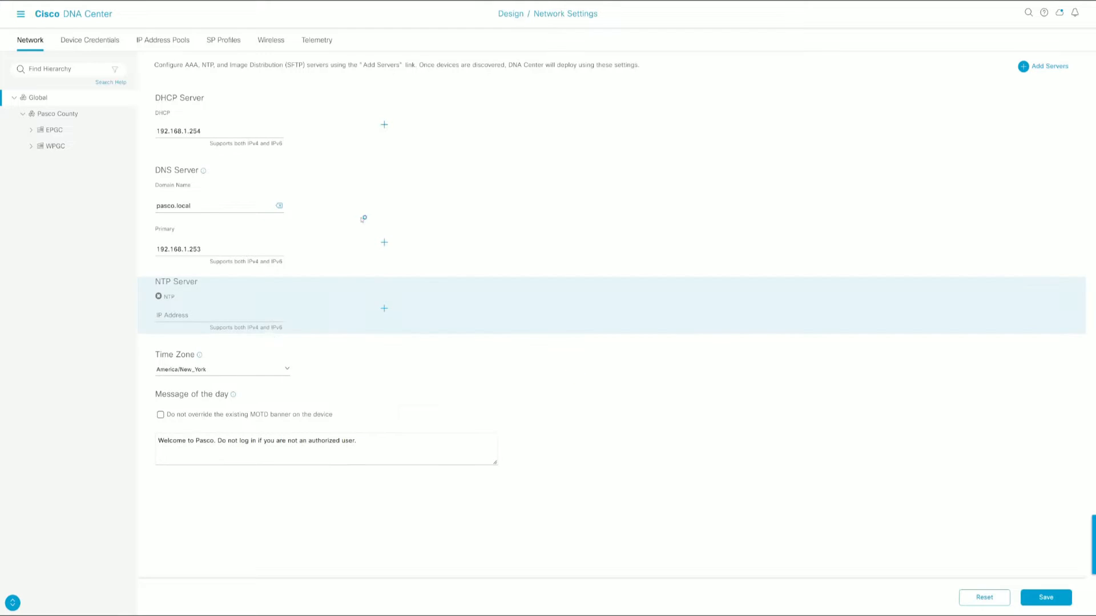
{"action": "left_click", "coordinate": [236, 318]}
{"action": "type", "text": "192.1"}
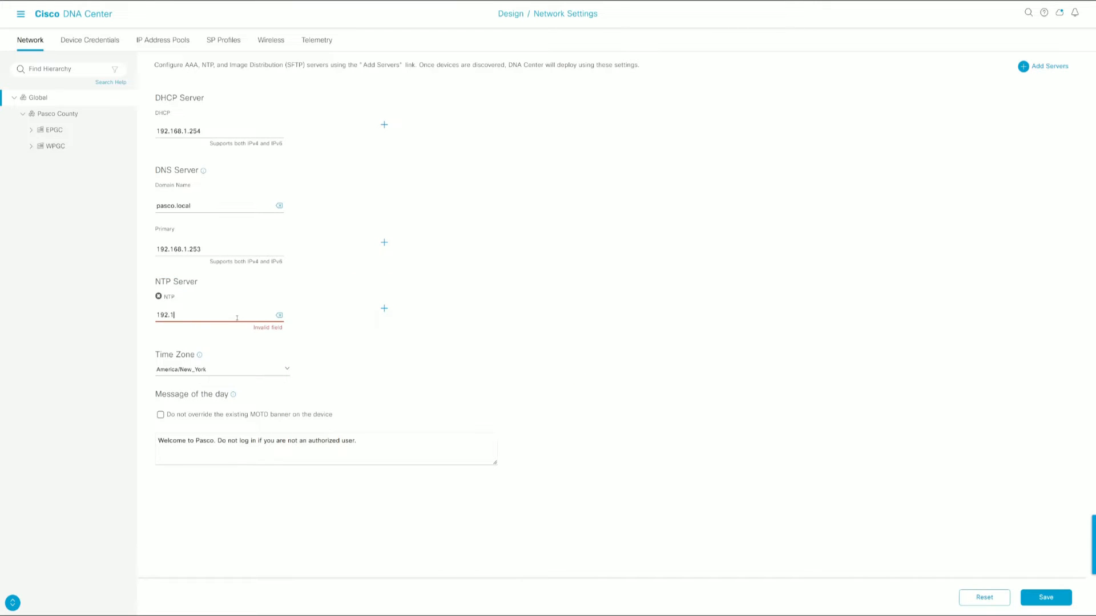
{"action": "type", "text": "68.1.252"}
{"action": "left_click", "coordinate": [296, 524]}
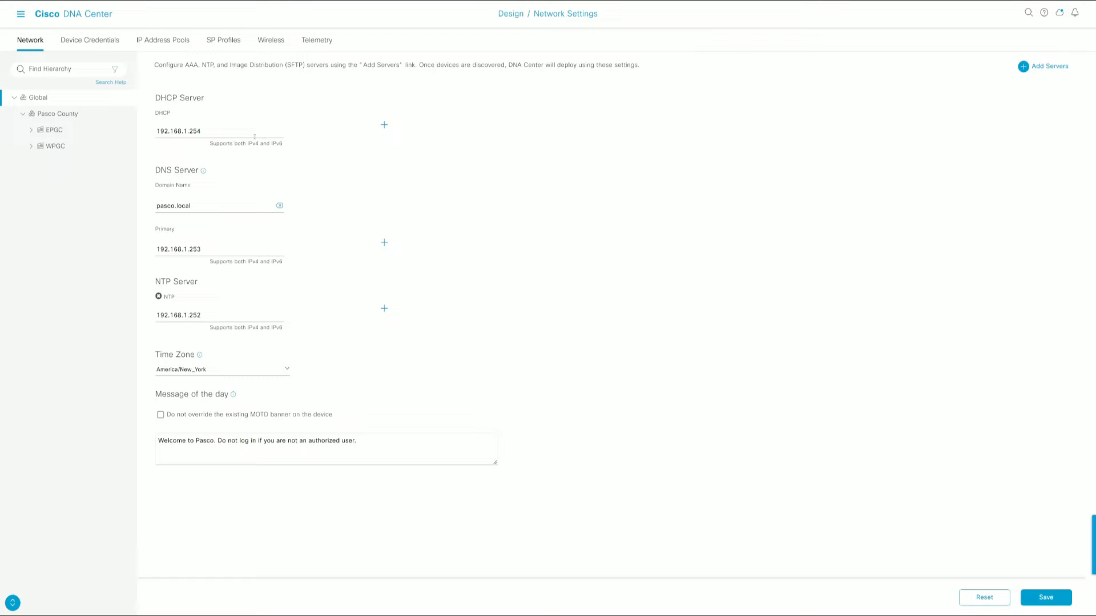
{"action": "left_click", "coordinate": [1035, 598]}
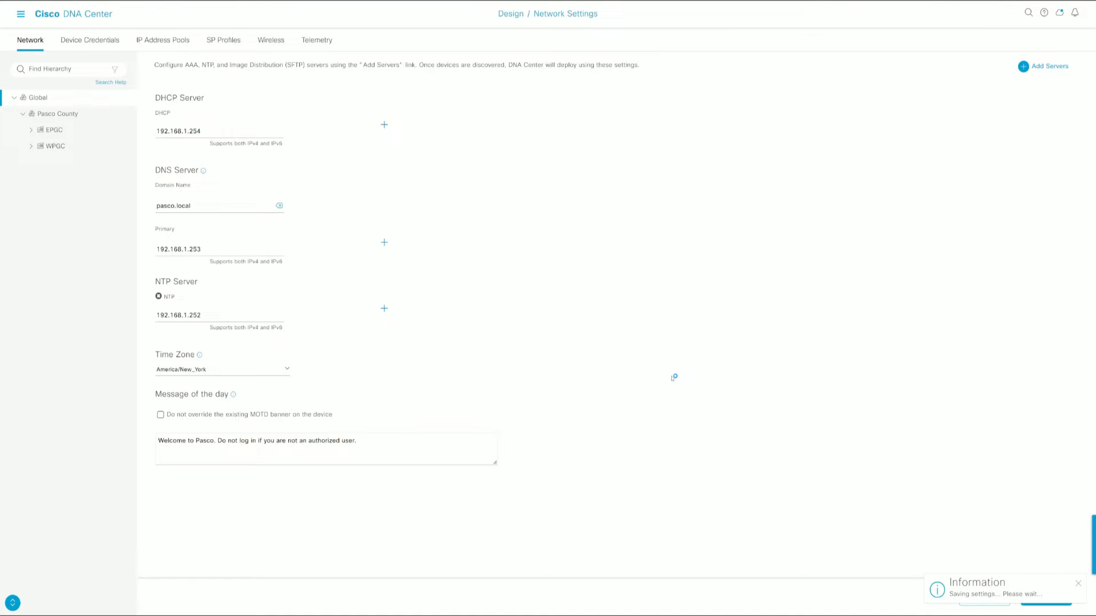
View the Pasco County and EPGC network settings, dismissing the inherited settings notices
{"action": "left_click", "coordinate": [62, 118]}
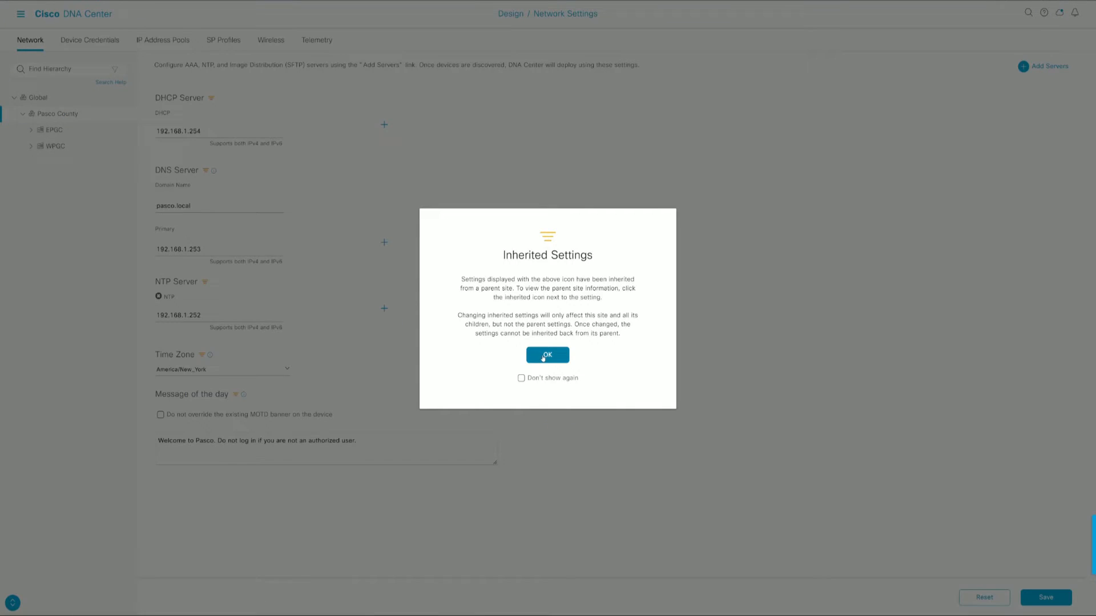
{"action": "left_click", "coordinate": [545, 356]}
{"action": "left_click", "coordinate": [51, 131]}
{"action": "left_click", "coordinate": [545, 356]}
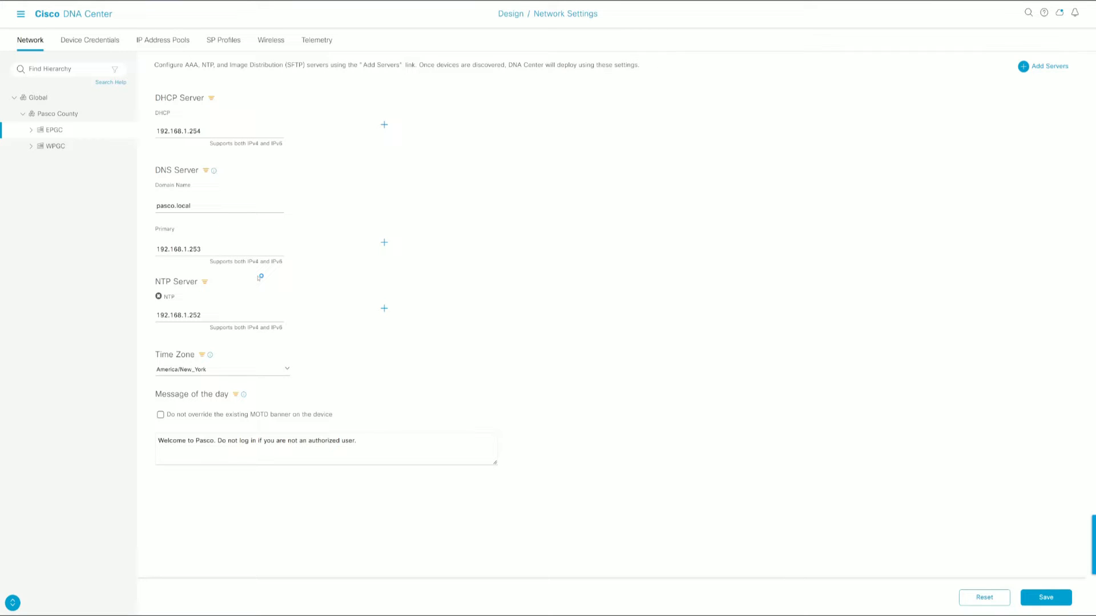
Add an AAA server section to EPGC and show its Client/Endpoint and Network fields
{"action": "left_click", "coordinate": [1024, 67]}
{"action": "left_click", "coordinate": [493, 294]}
{"action": "left_click", "coordinate": [571, 371]}
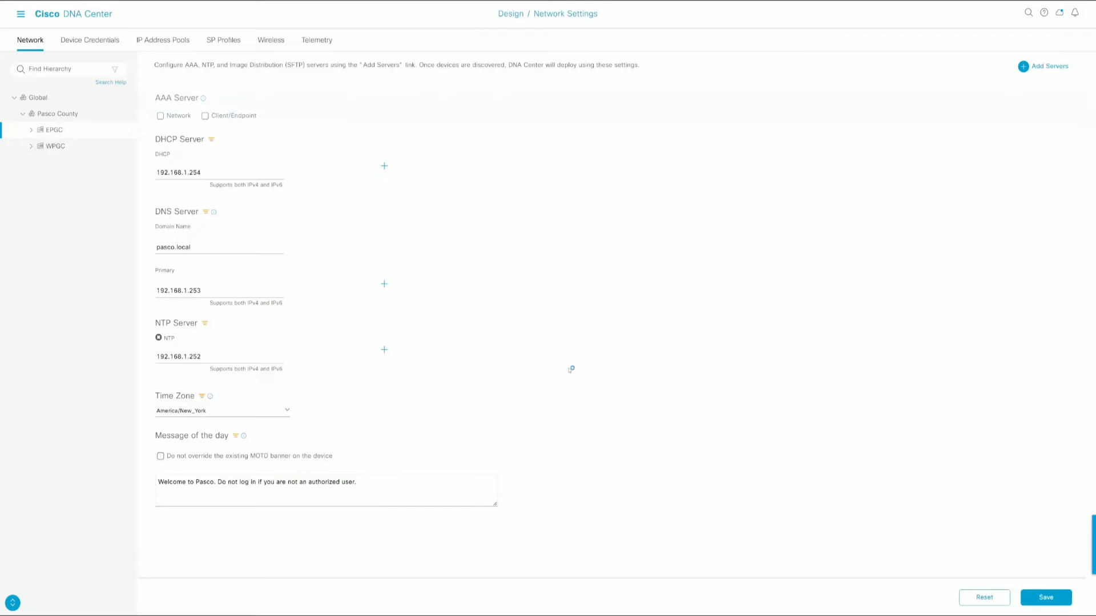
{"action": "left_click", "coordinate": [205, 116]}
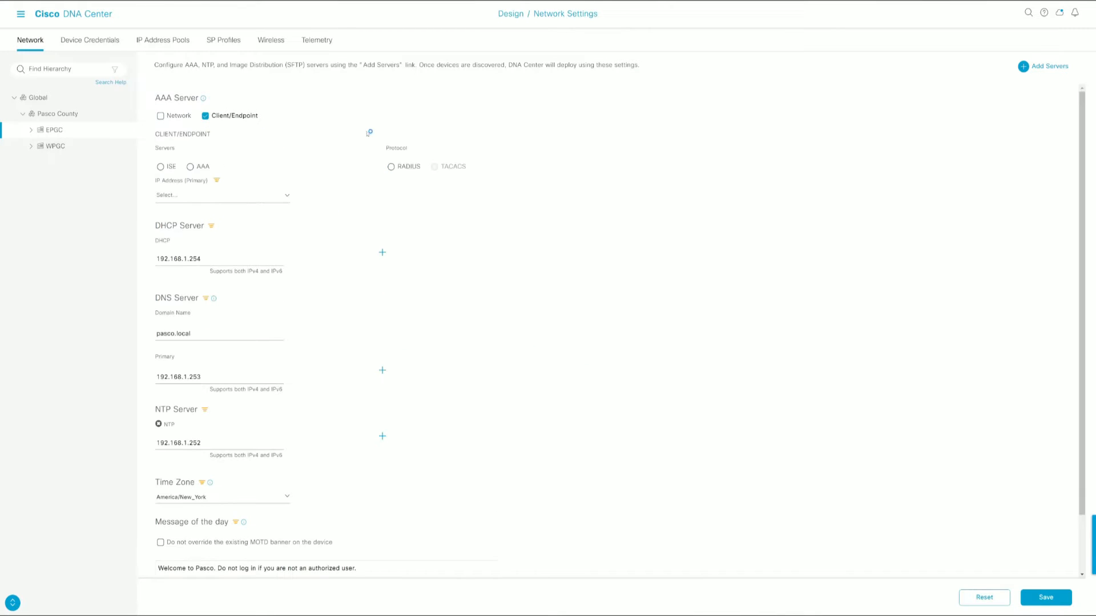
{"action": "left_click", "coordinate": [171, 116]}
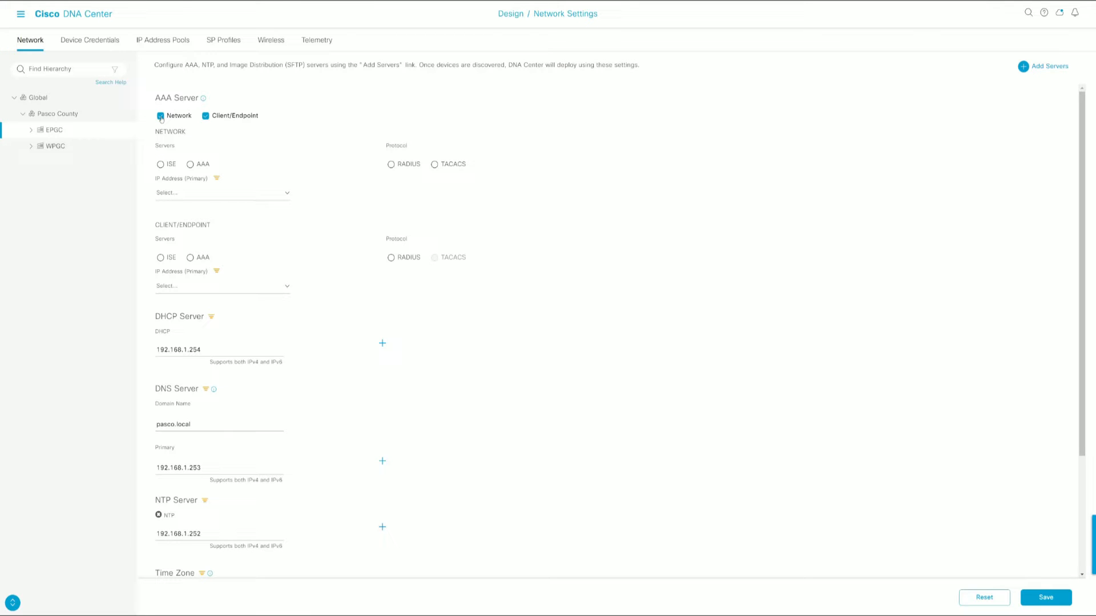
Remove the AAA server type again so only DHCP, DNS, NTP, time zone and banner remain
{"action": "left_click", "coordinate": [1023, 67]}
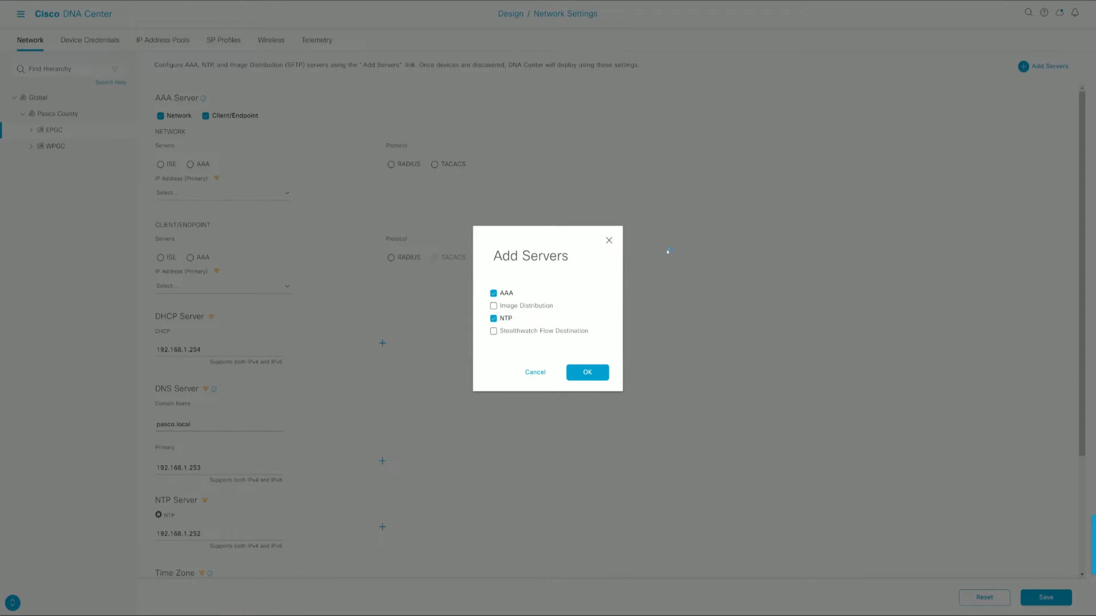
{"action": "left_click", "coordinate": [500, 293]}
{"action": "left_click", "coordinate": [588, 375]}
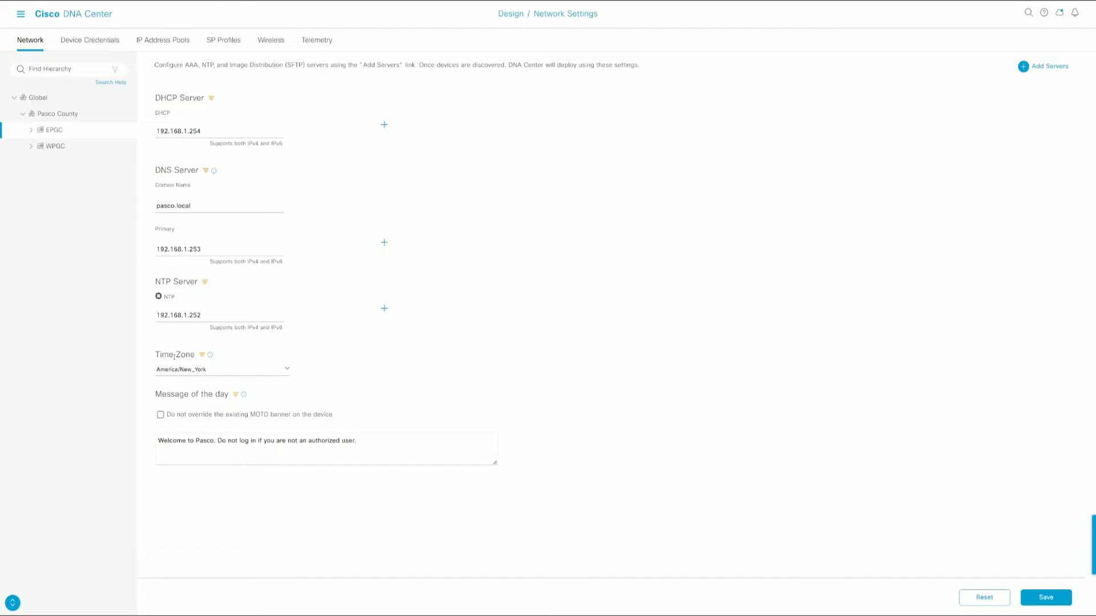
Change EPGC's message of the day to 'Welcome to East Pasco' and save
{"action": "left_click", "coordinate": [196, 440]}
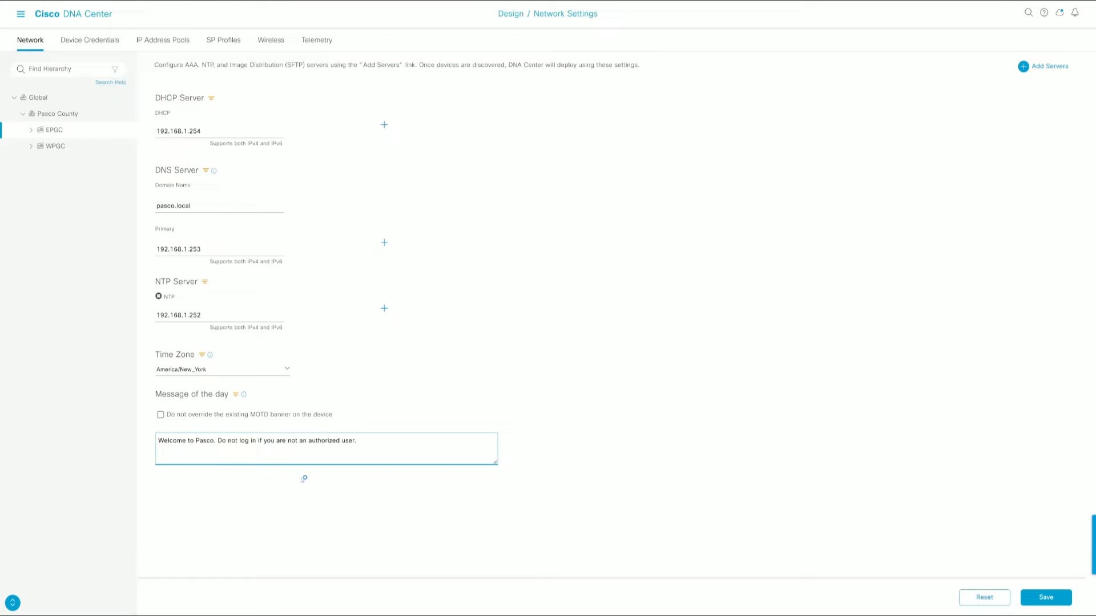
{"action": "type", "text": "East Pas"}
{"action": "key", "text": "BackSpace"}
{"action": "key", "text": "BackSpace"}
{"action": "key", "text": "BackSpace"}
{"action": "left_click", "coordinate": [1051, 599]}
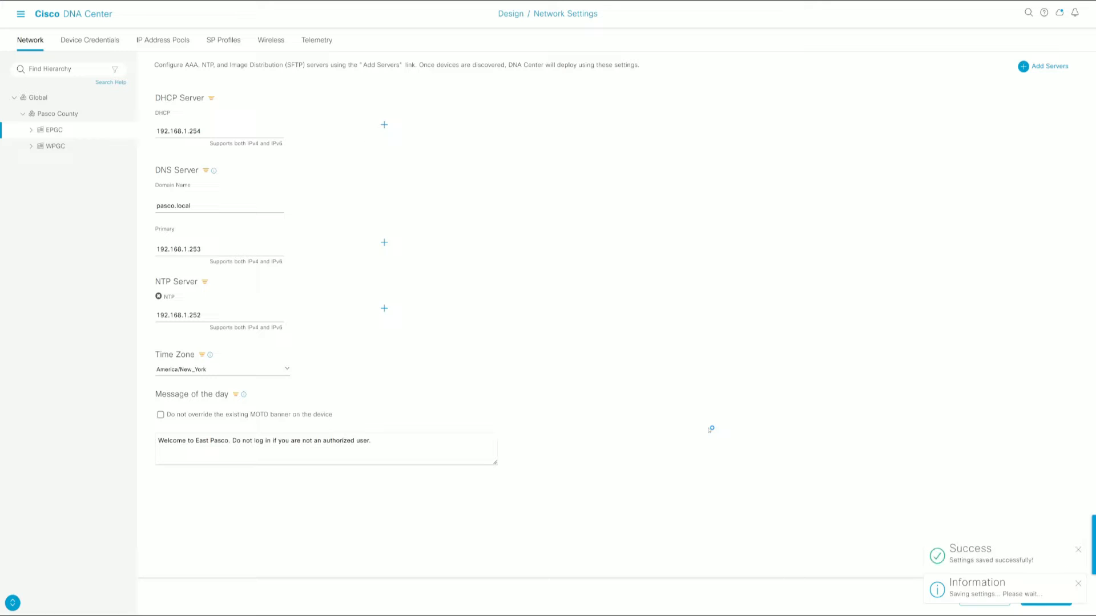
Change WPGC's message of the day to 'Welcome to West Pasco' and save
{"action": "left_click", "coordinate": [57, 150]}
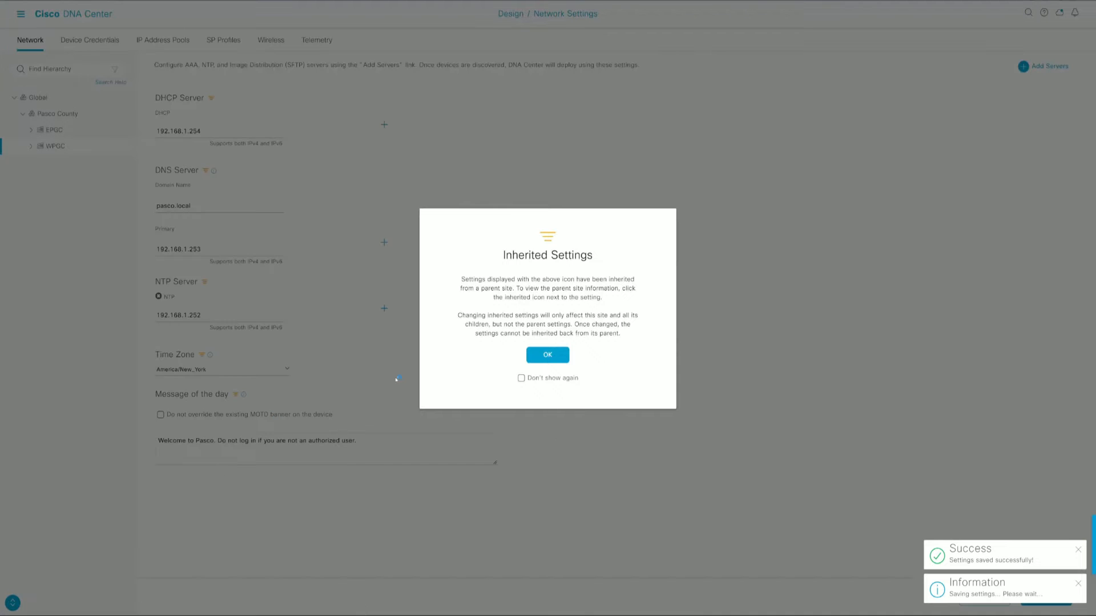
{"action": "left_click", "coordinate": [558, 356]}
{"action": "left_click", "coordinate": [197, 441]}
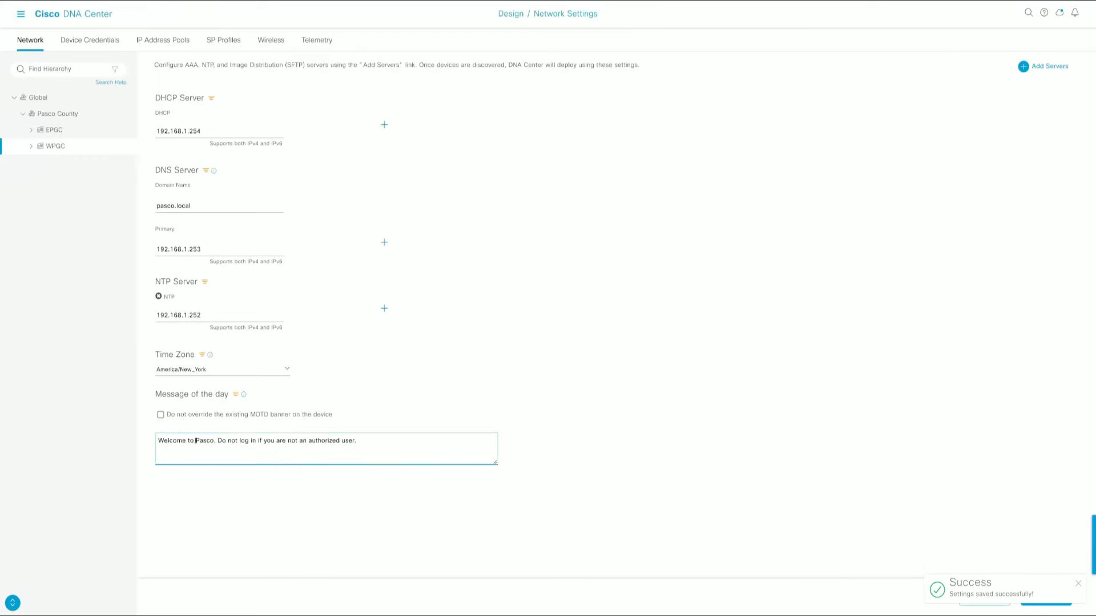
{"action": "type", "text": "West"}
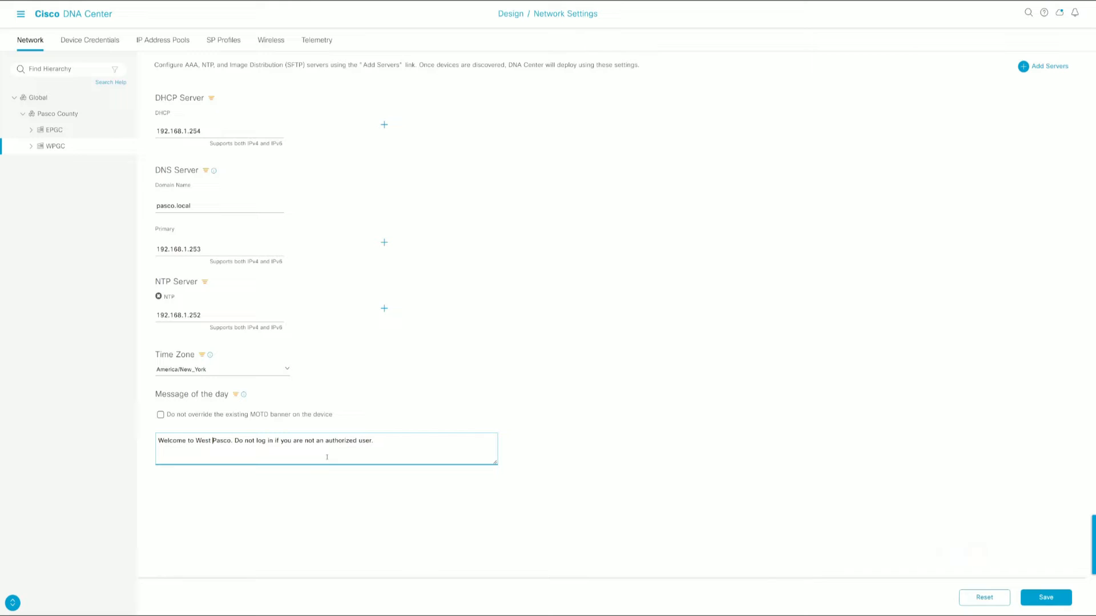
{"action": "left_click", "coordinate": [1053, 597]}
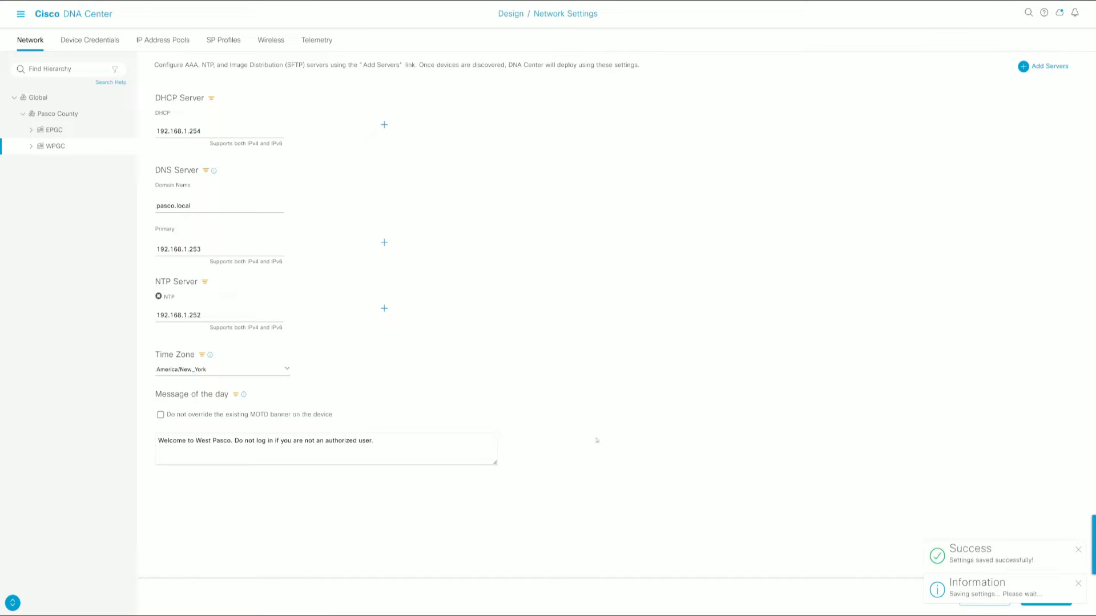
Expand WPGC and open the 1st Floor site's settings, acknowledging the inherited settings notice
{"action": "left_click", "coordinate": [31, 146]}
{"action": "left_click", "coordinate": [69, 162]}
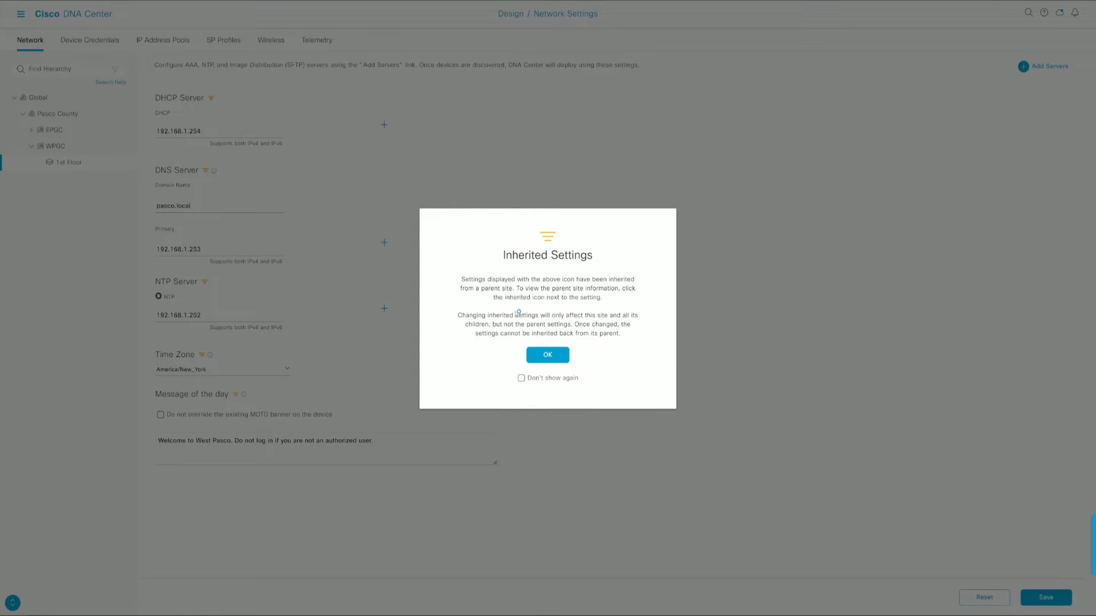
{"action": "left_click", "coordinate": [547, 355]}
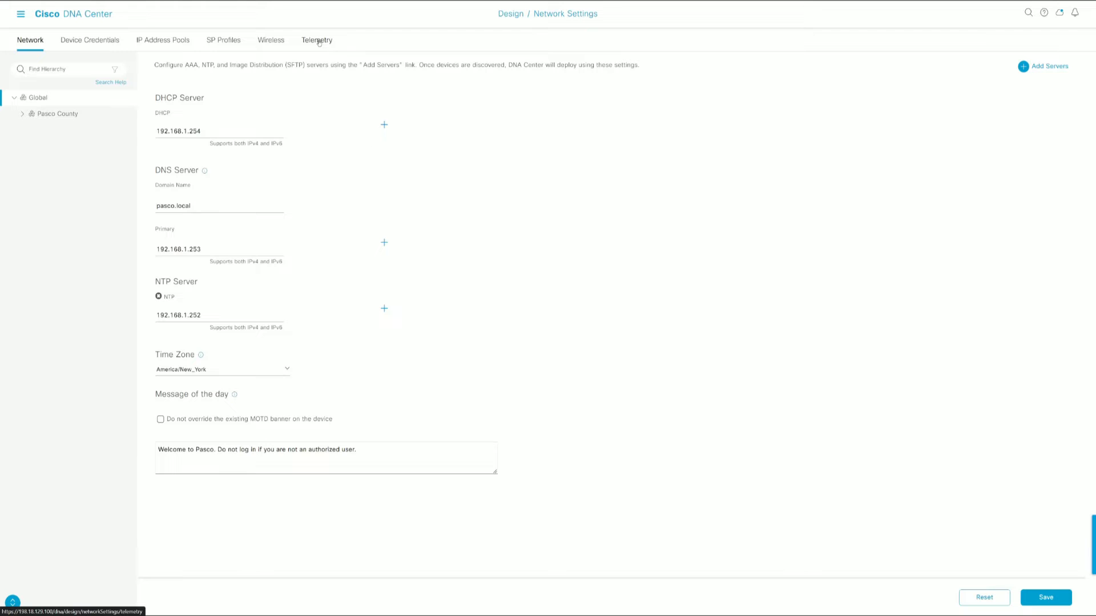
In Telemetry, use Cisco DNA Center as NetFlow collector and enable wired endpoint data collection, then save
{"action": "left_click", "coordinate": [319, 41]}
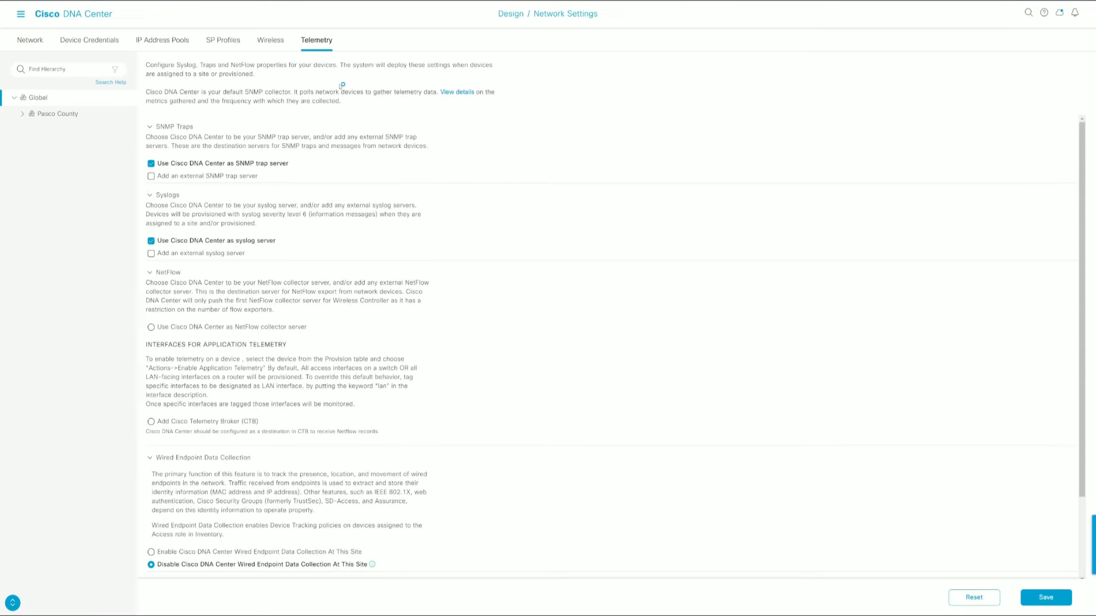
{"action": "left_click", "coordinate": [150, 328]}
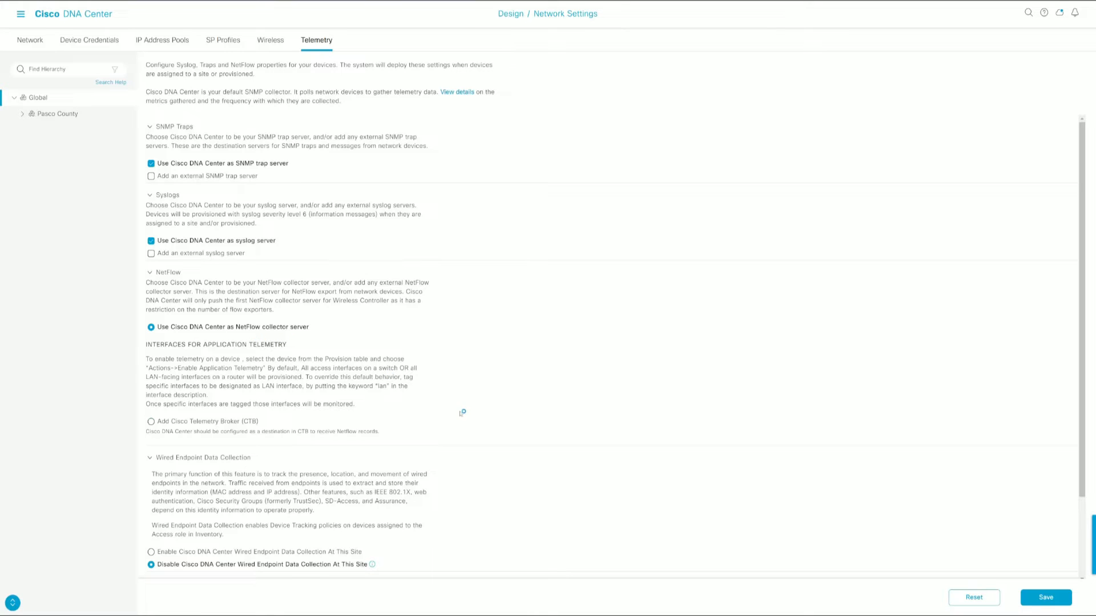
{"action": "scroll", "coordinate": [478, 421], "scroll_direction": "down", "scroll_amount": 2}
{"action": "left_click", "coordinate": [151, 462]}
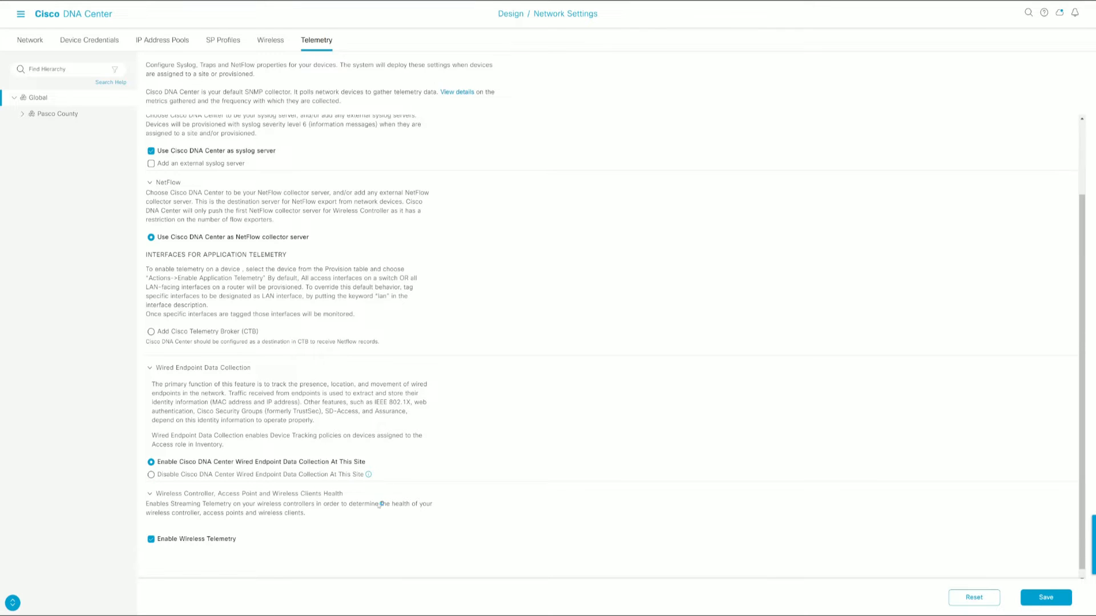
{"action": "scroll", "coordinate": [184, 503], "scroll_direction": "down", "scroll_amount": 1}
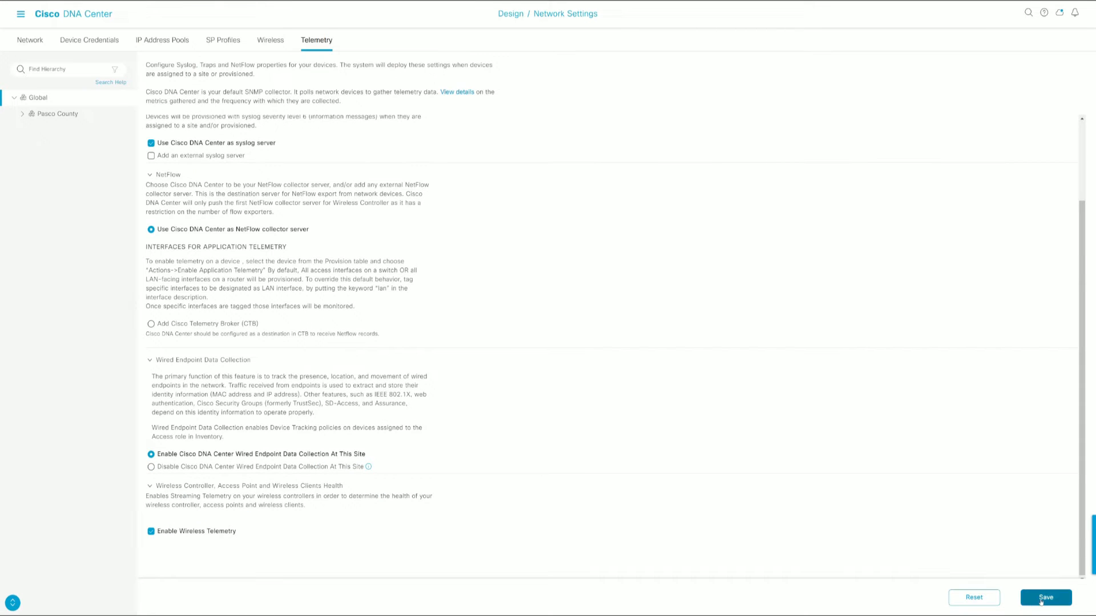
{"action": "left_click", "coordinate": [1044, 598]}
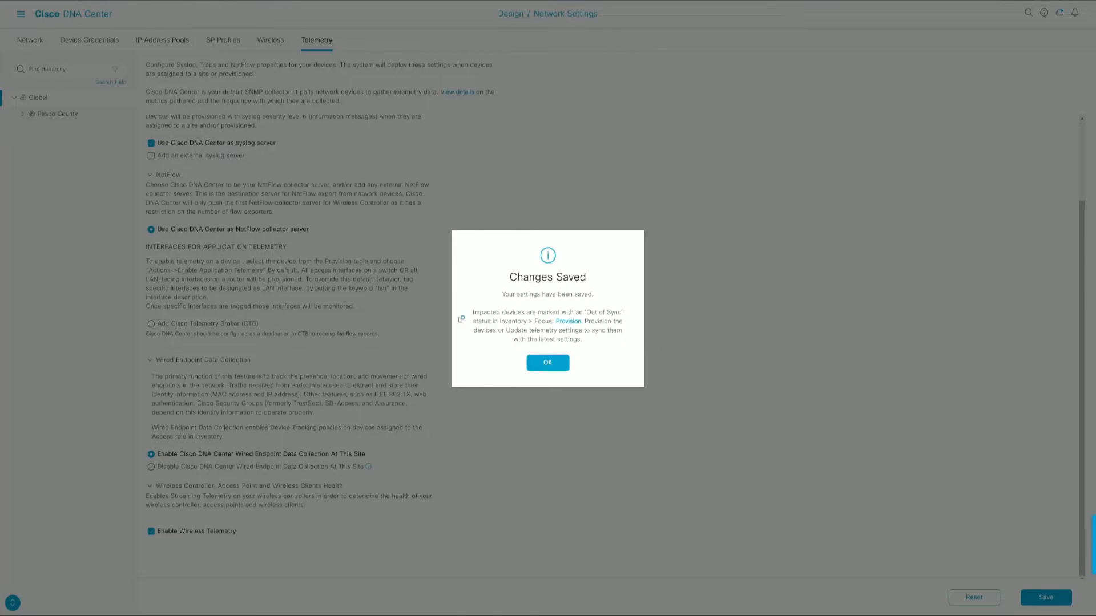
{"action": "left_click", "coordinate": [545, 363]}
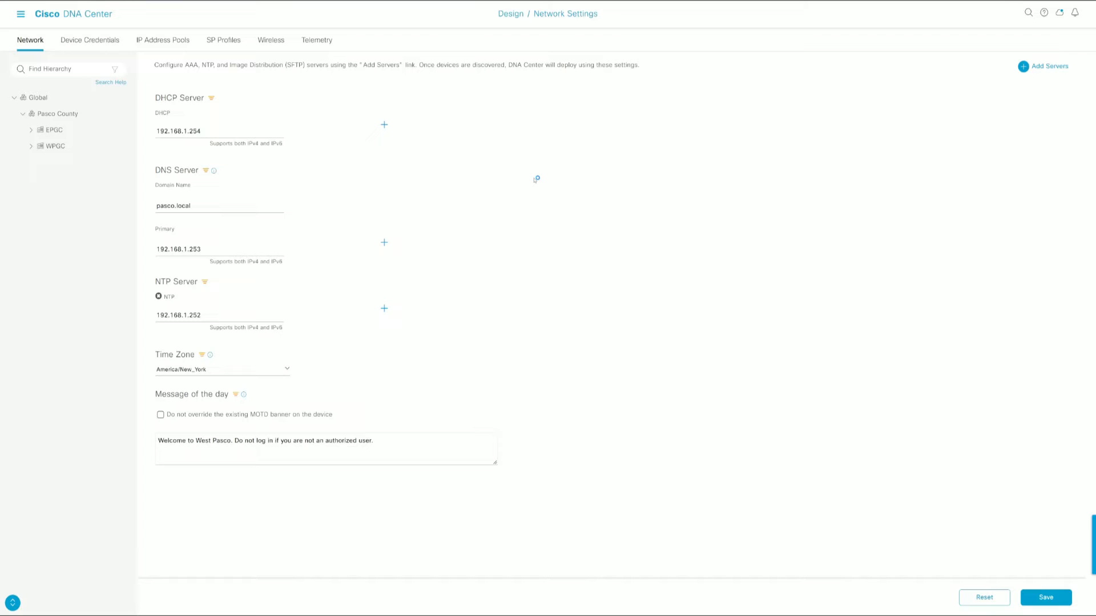
In Device Credentials, start adding a new CLI credential
{"action": "left_click", "coordinate": [105, 42]}
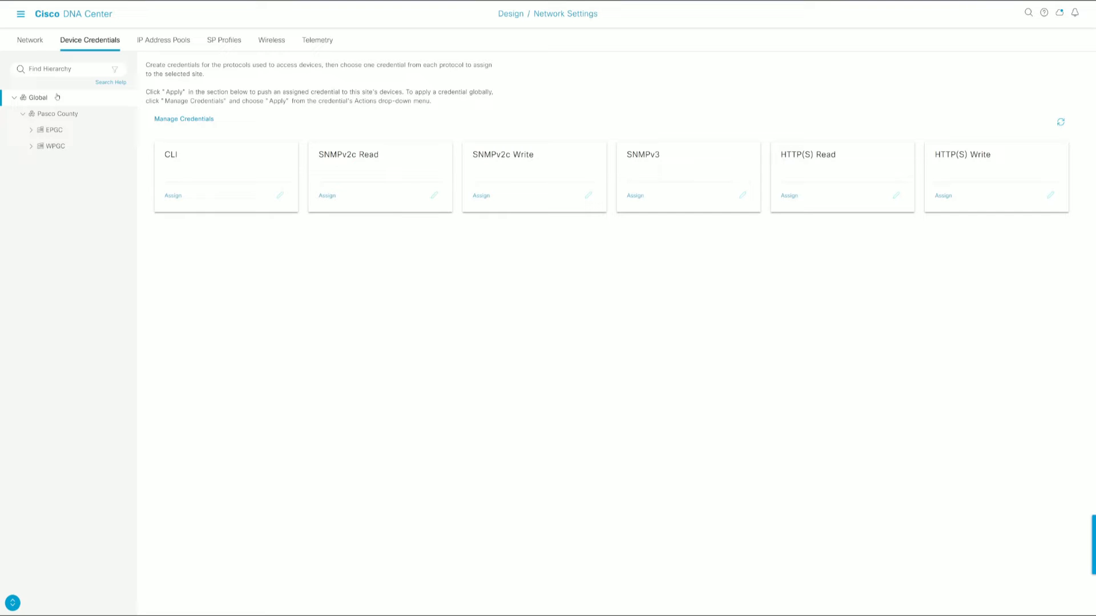
{"action": "left_click", "coordinate": [173, 195]}
{"action": "left_click", "coordinate": [578, 128]}
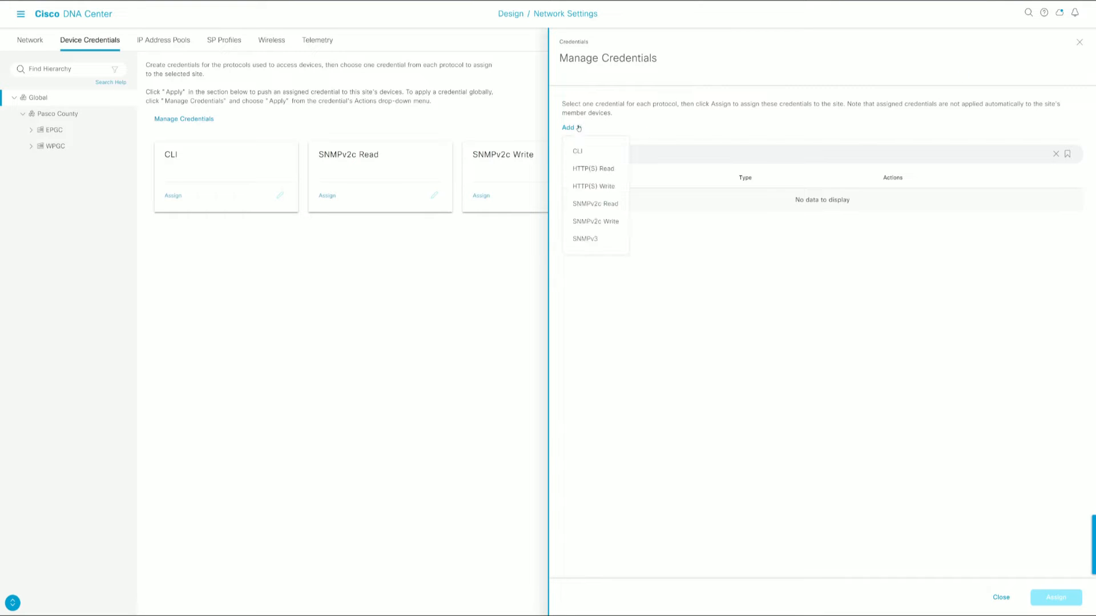
{"action": "left_click", "coordinate": [577, 151]}
Name it CLI-Standard with username admin, enter login and enable passwords, assign to Global, save
{"action": "left_click", "coordinate": [778, 117]}
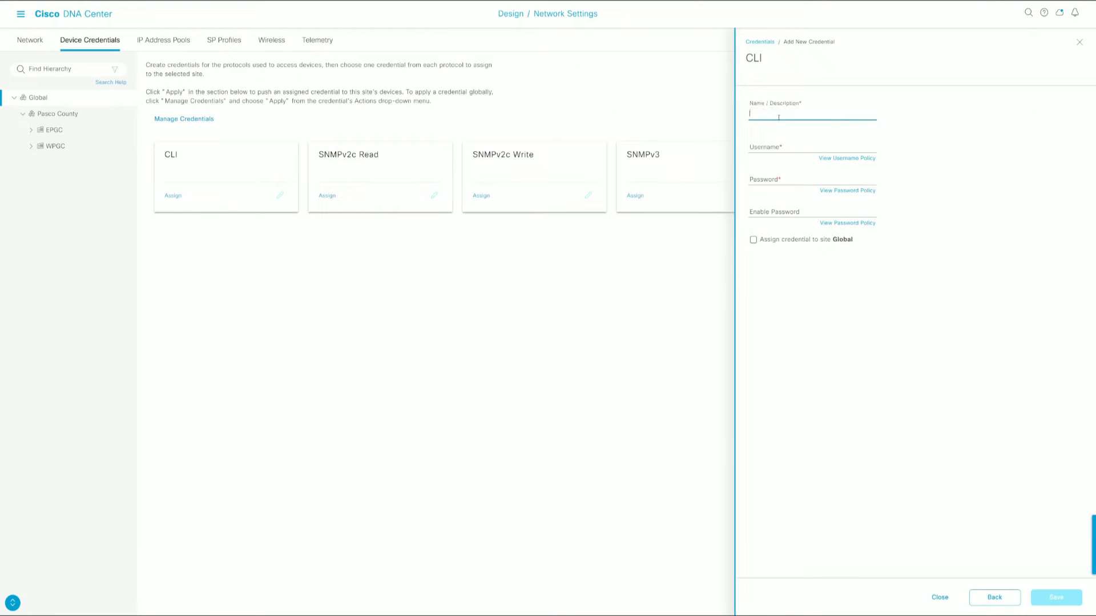
{"action": "type", "text": "CLI-Standard"}
{"action": "left_click", "coordinate": [772, 144]}
{"action": "type", "text": "admin"}
{"action": "key", "text": "Tab"}
{"action": "key", "text": "Tab"}
{"action": "key", "text": "Tab"}
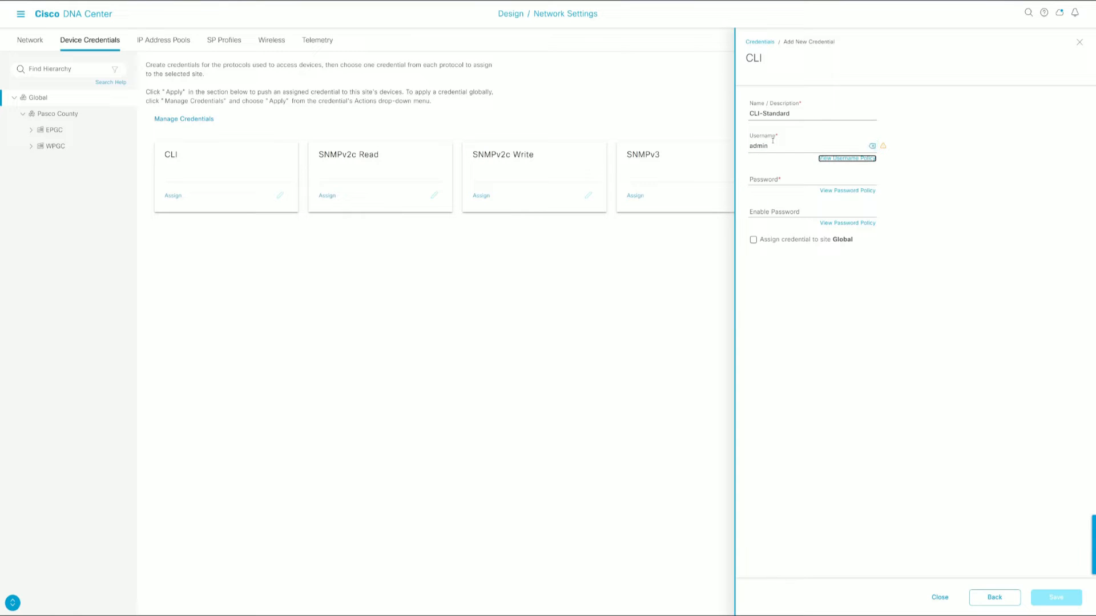
{"action": "type", "text": "C"}
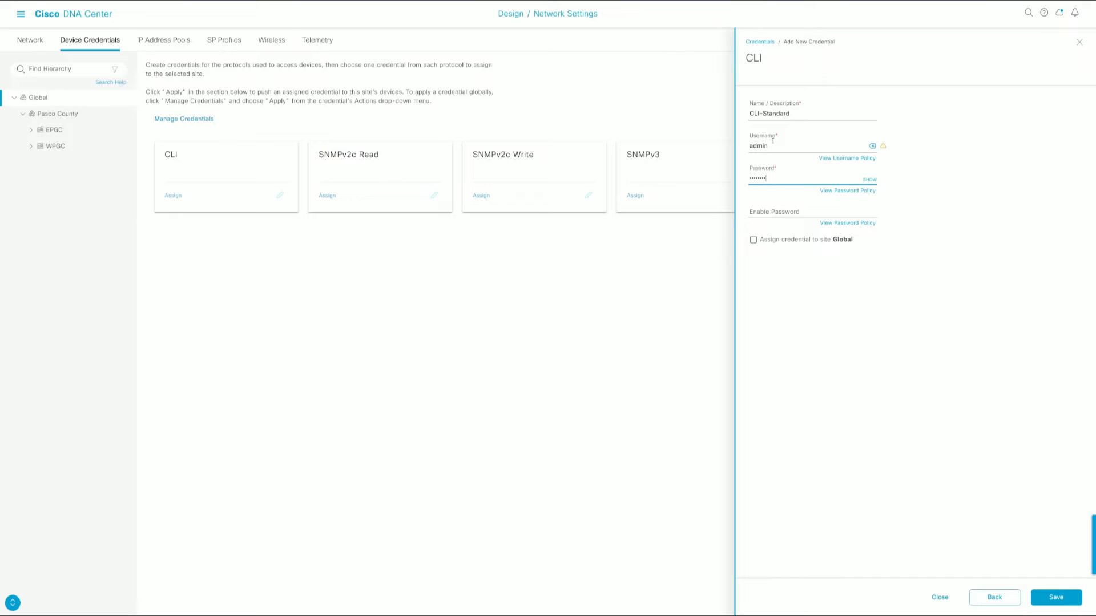
{"action": "left_click", "coordinate": [773, 212]}
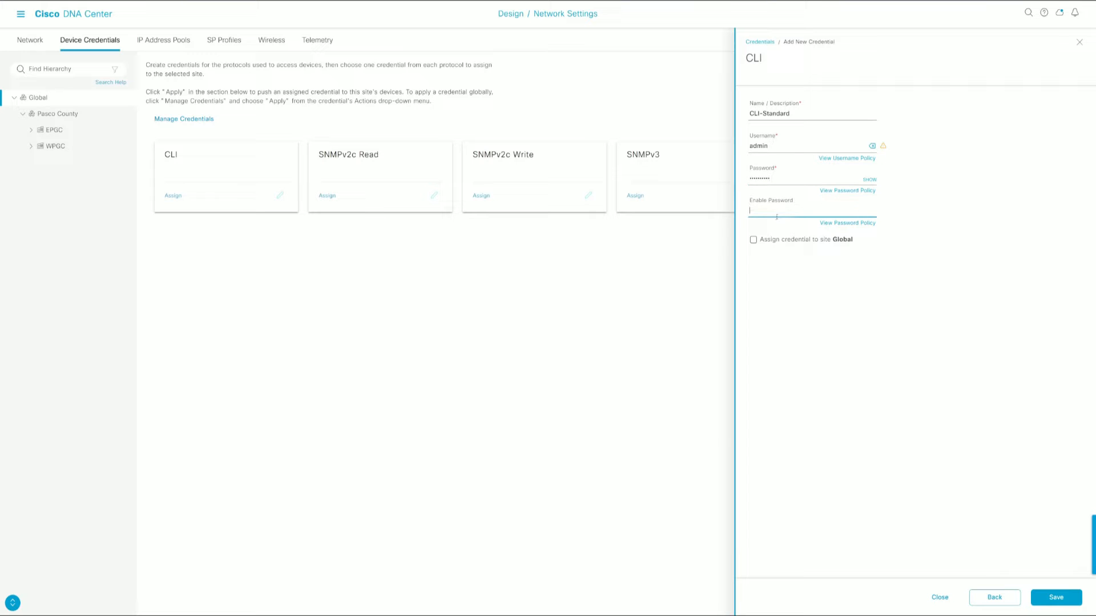
{"action": "type", "text": "C"}
{"action": "left_click", "coordinate": [753, 240]}
{"action": "left_click", "coordinate": [753, 240]}
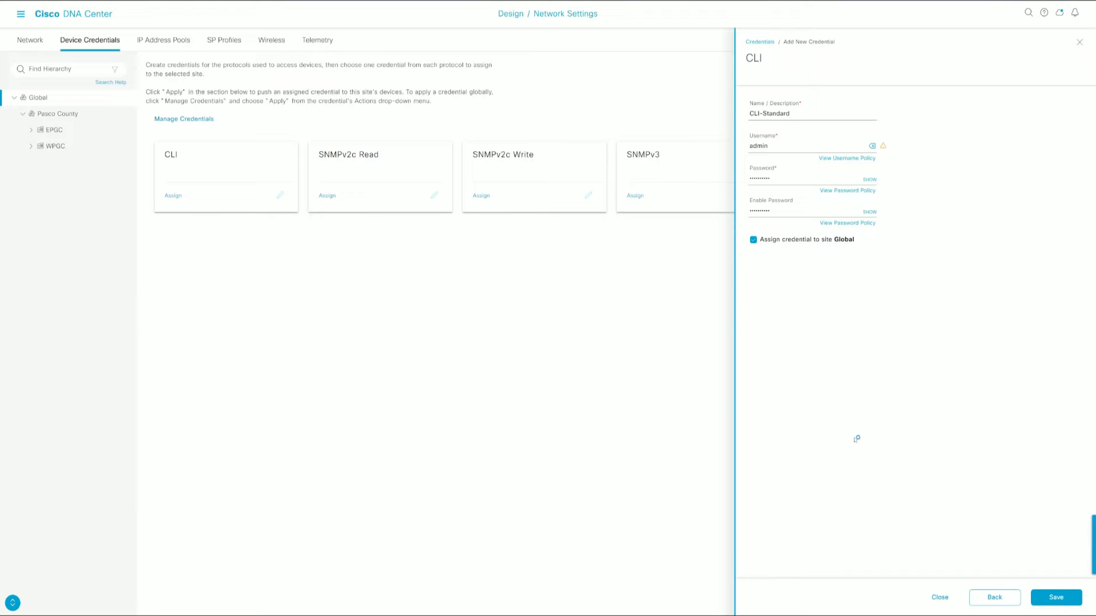
{"action": "left_click", "coordinate": [1065, 600]}
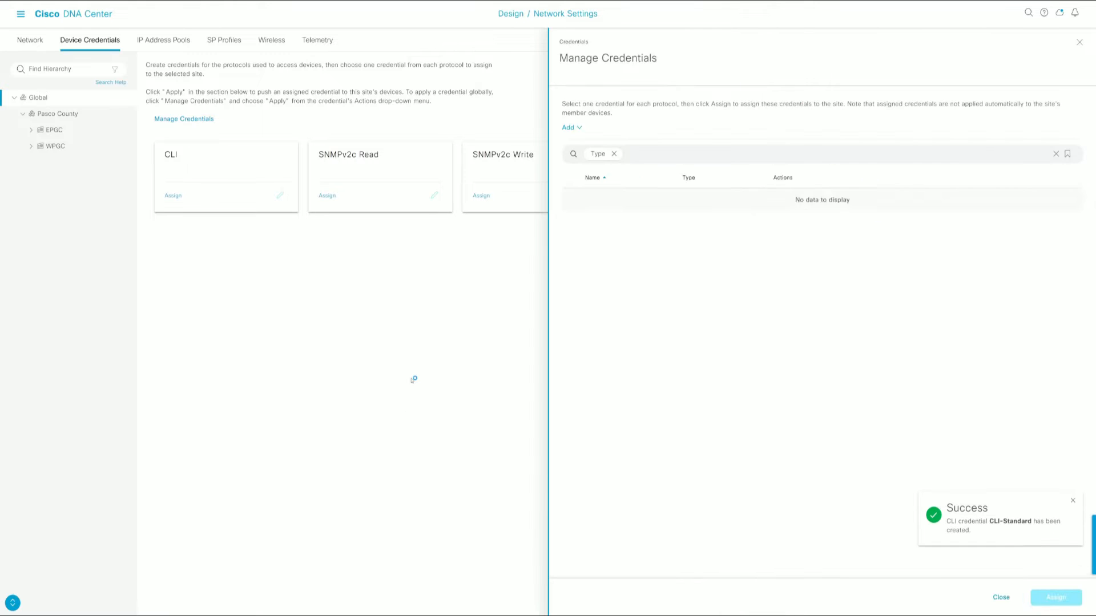
Add SNMPv2c Read credential SNMP-Standard with its read community, assigned to Global, and save it
{"action": "left_click", "coordinate": [569, 127]}
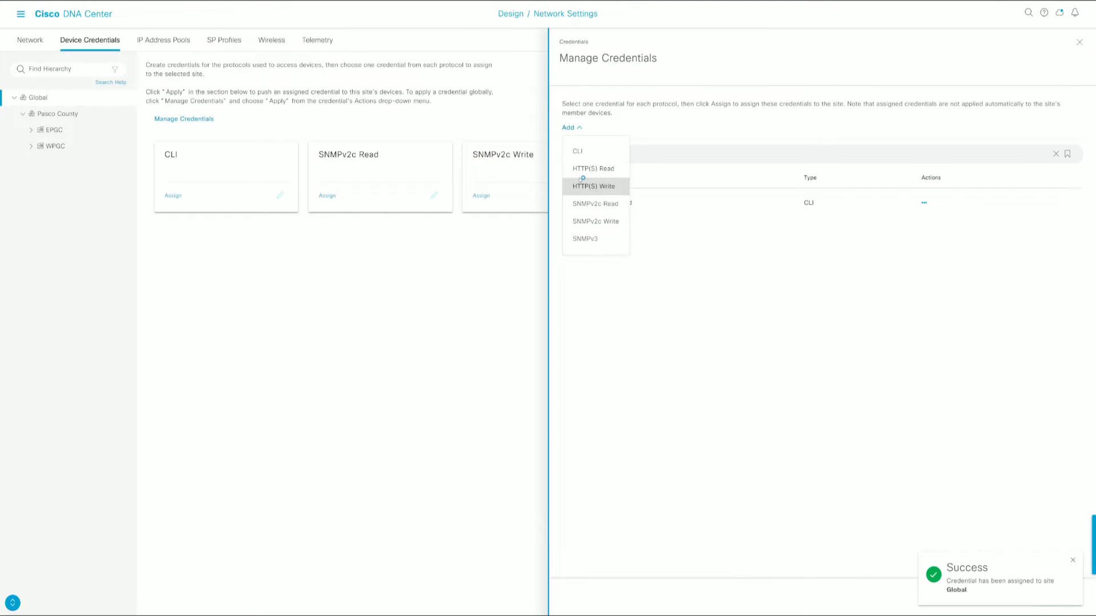
{"action": "left_click", "coordinate": [600, 210]}
{"action": "left_click", "coordinate": [789, 108]}
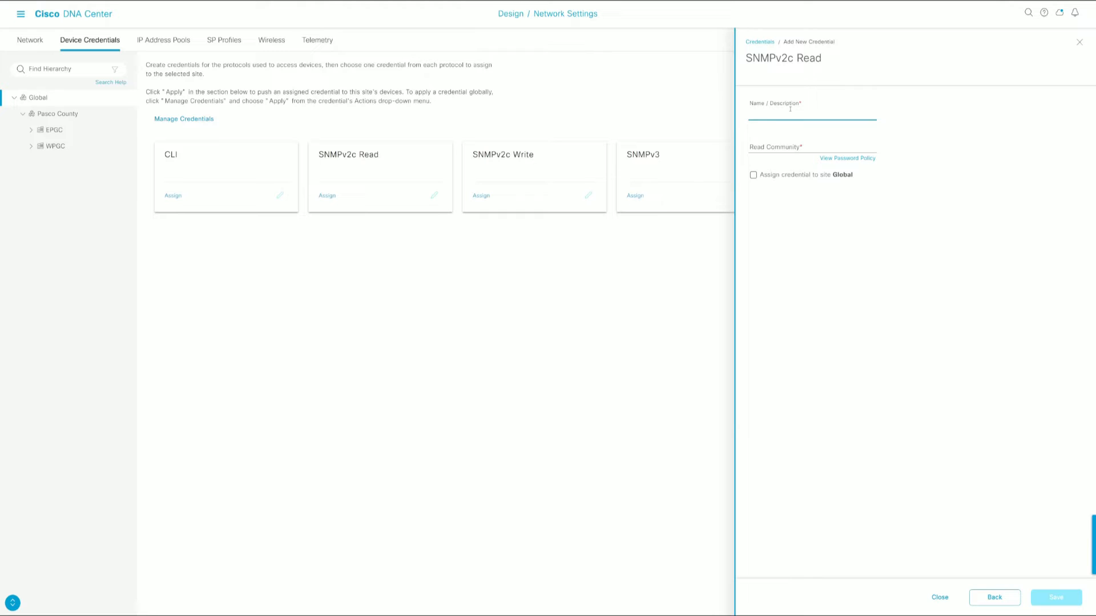
{"action": "type", "text": "SNMO"}
{"action": "type", "text": "-Standard"}
{"action": "key", "text": "Tab"}
{"action": "type", "text": "c"}
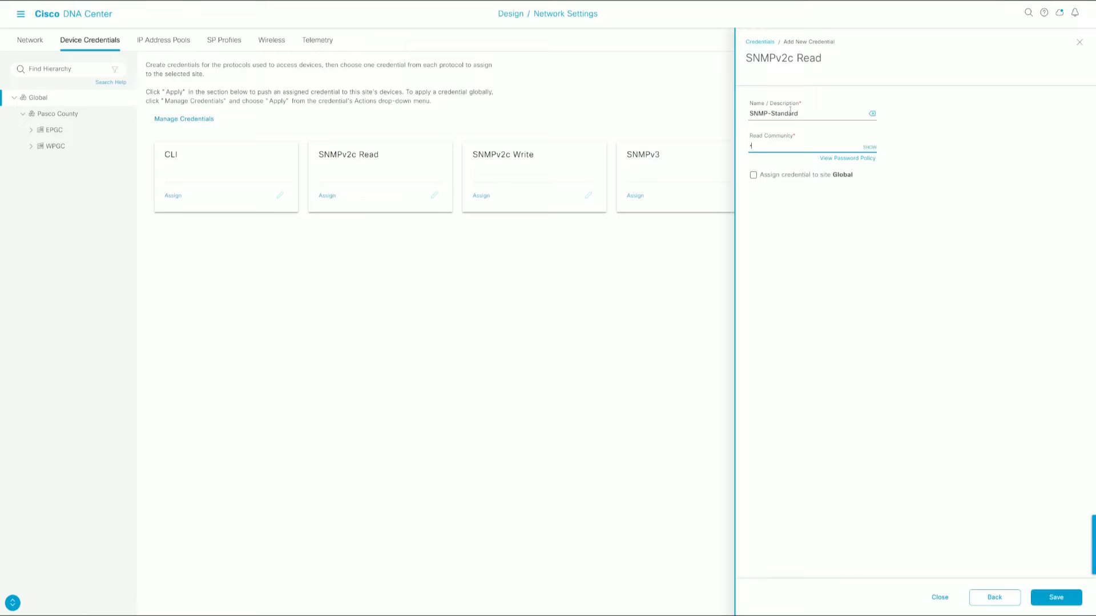
{"action": "left_click", "coordinate": [753, 176]}
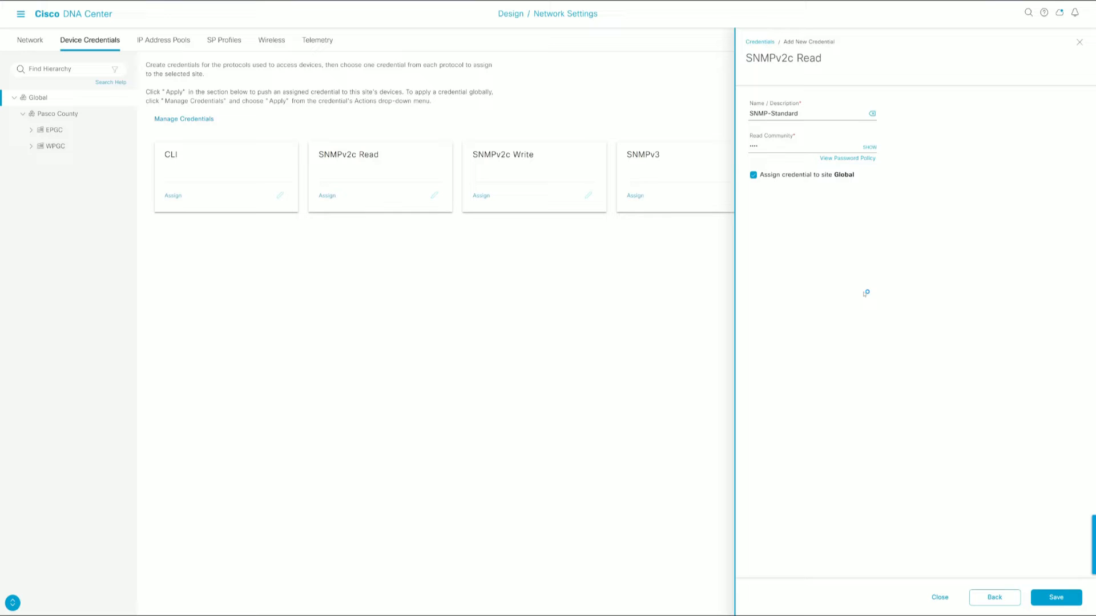
{"action": "left_click", "coordinate": [1056, 597]}
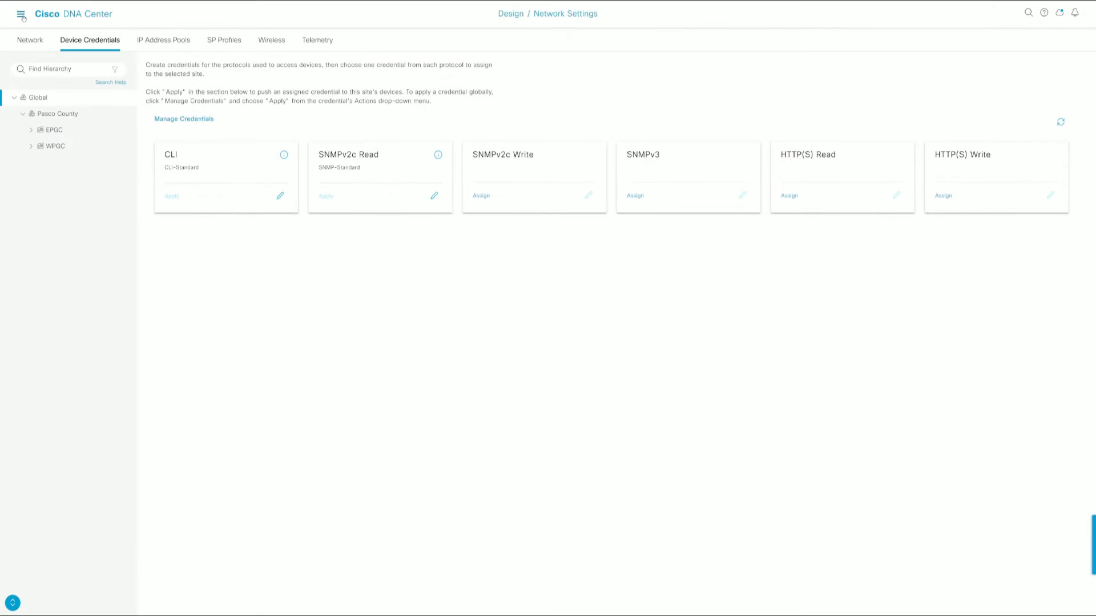
Start a new discovery from Tools > Discovery and name it 'cat9kv-test 2'
{"action": "left_click", "coordinate": [22, 16]}
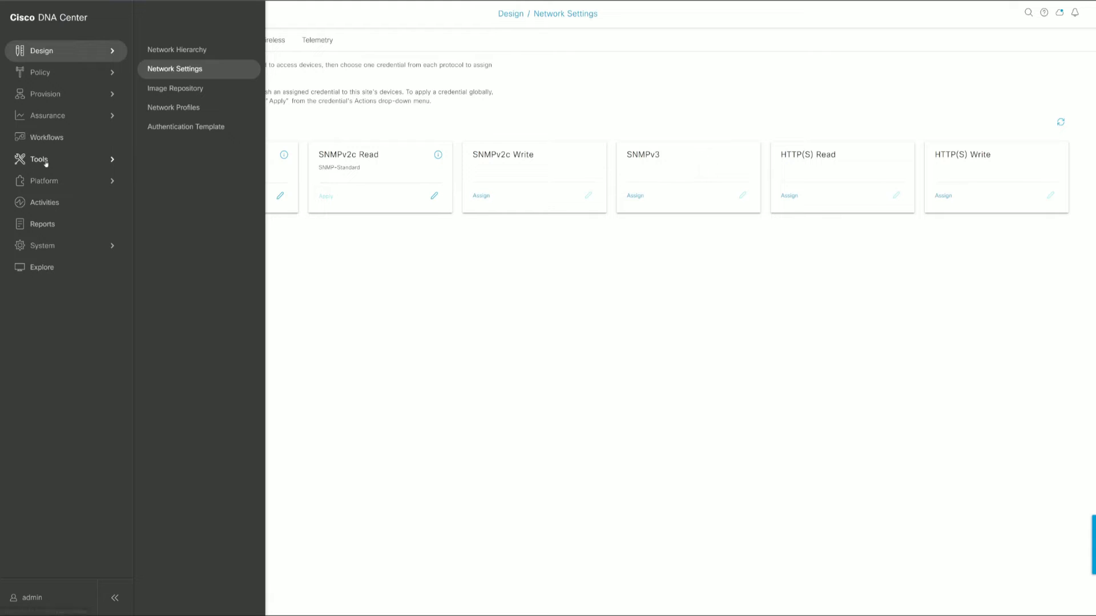
{"action": "mouse_move", "coordinate": [35, 160]}
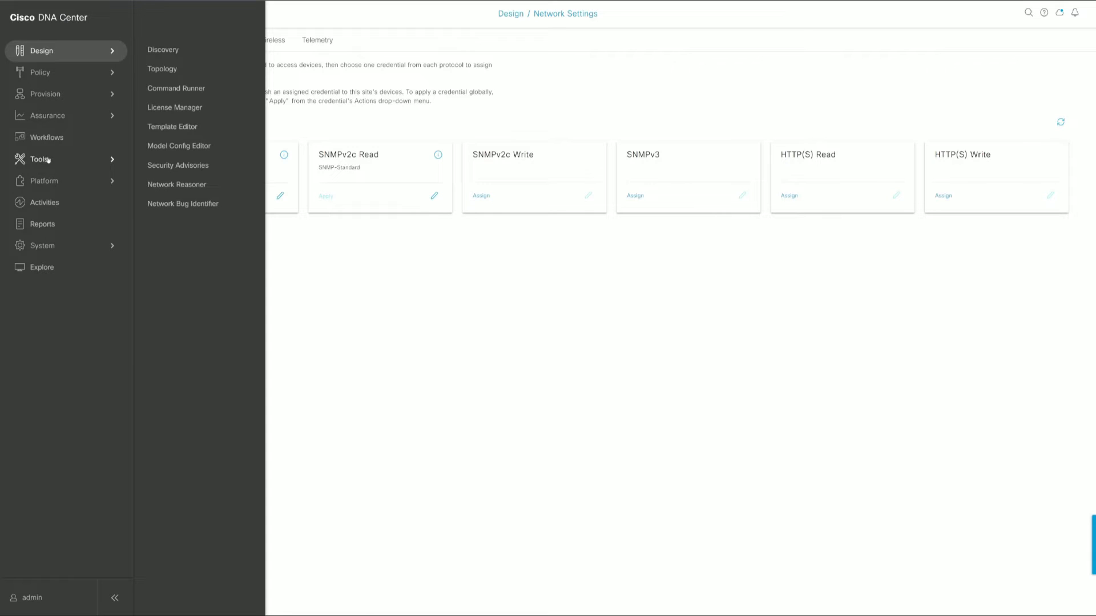
{"action": "left_click", "coordinate": [165, 50]}
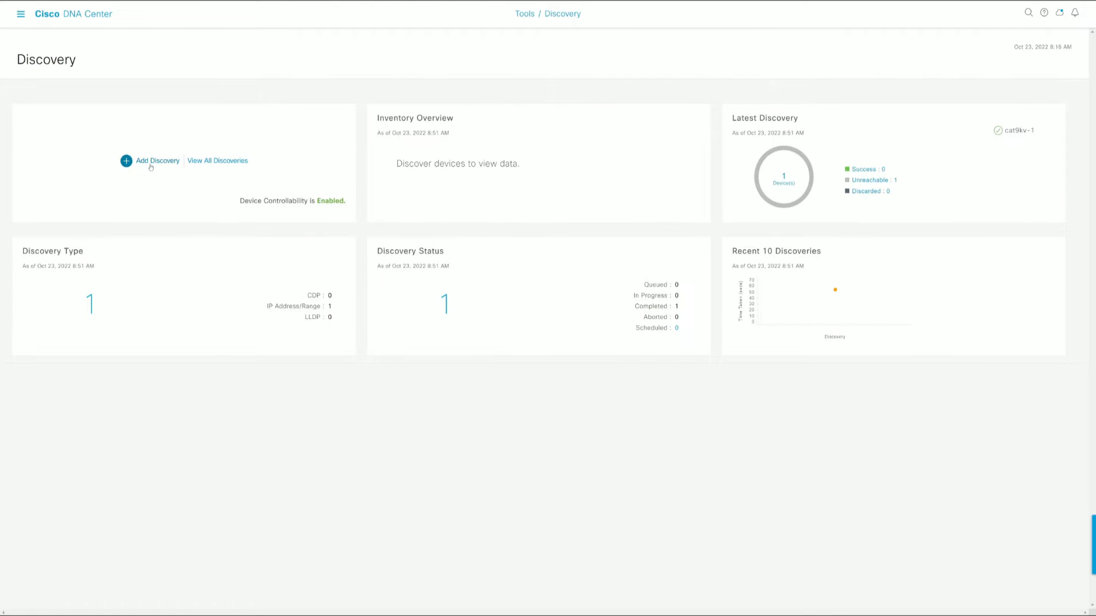
{"action": "left_click", "coordinate": [152, 163]}
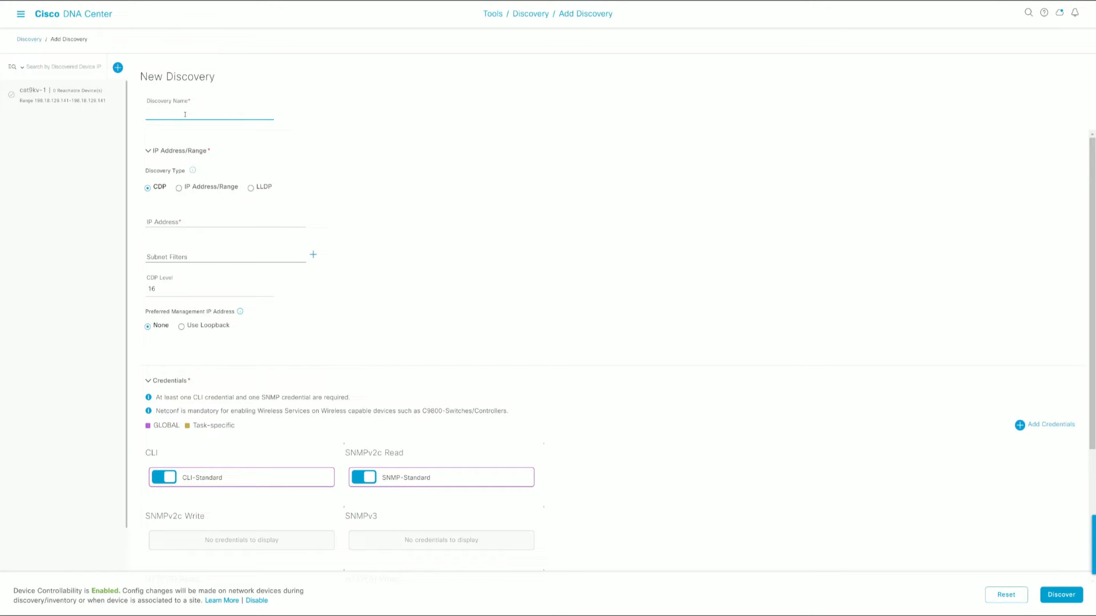
{"action": "type", "text": "cat9kv-test 2"}
Choose IP Address/Range and set both From and To to 198.18.129.141
{"action": "left_click", "coordinate": [186, 189]}
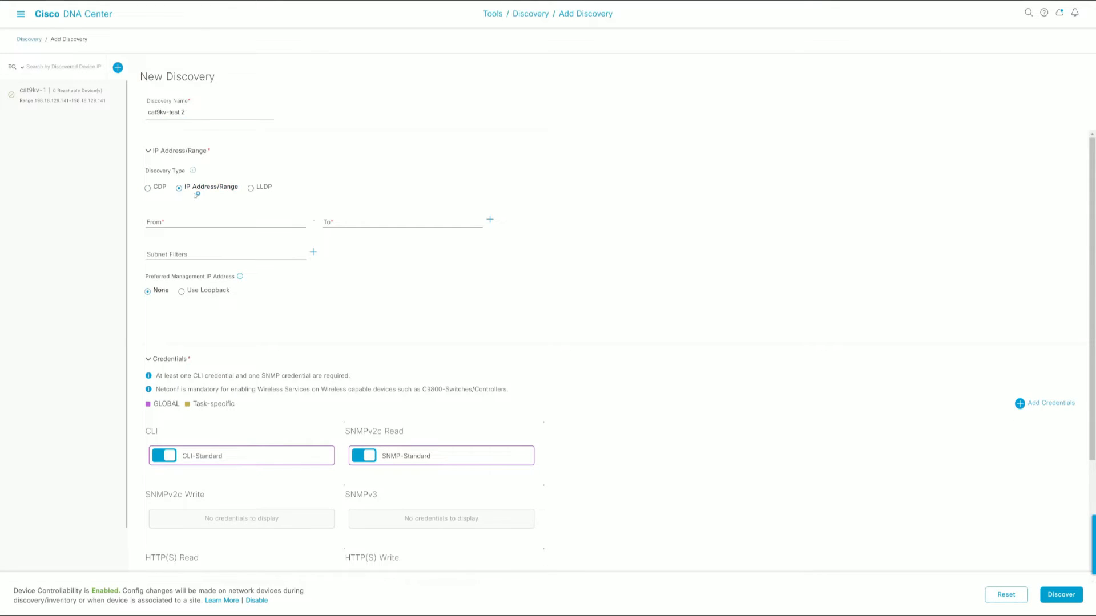
{"action": "left_click", "coordinate": [162, 220]}
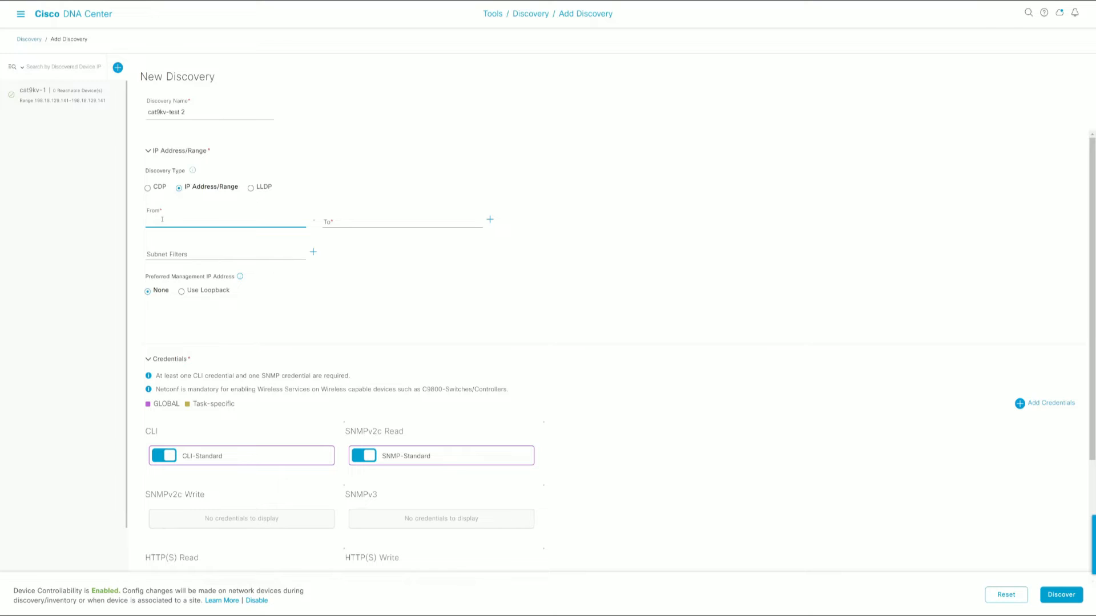
{"action": "type", "text": "198.18.1299."}
{"action": "type", "text": ".141"}
{"action": "left_click", "coordinate": [417, 224]}
{"action": "double_click", "coordinate": [181, 220]}
{"action": "key", "text": "ctrl+c"}
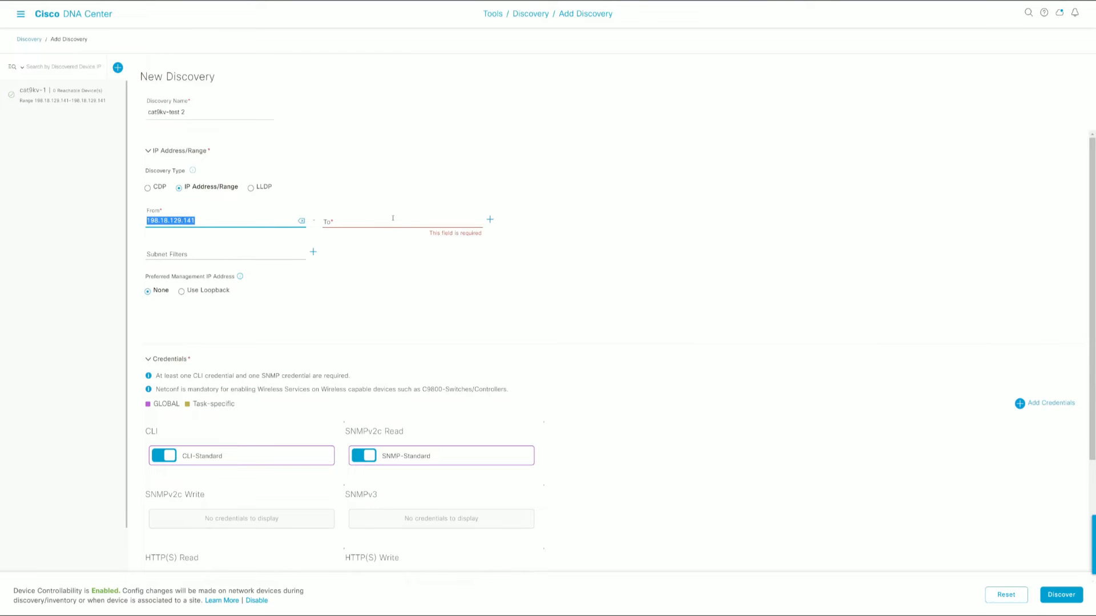
{"action": "left_click", "coordinate": [394, 222]}
{"action": "key", "text": "ctrl+v"}
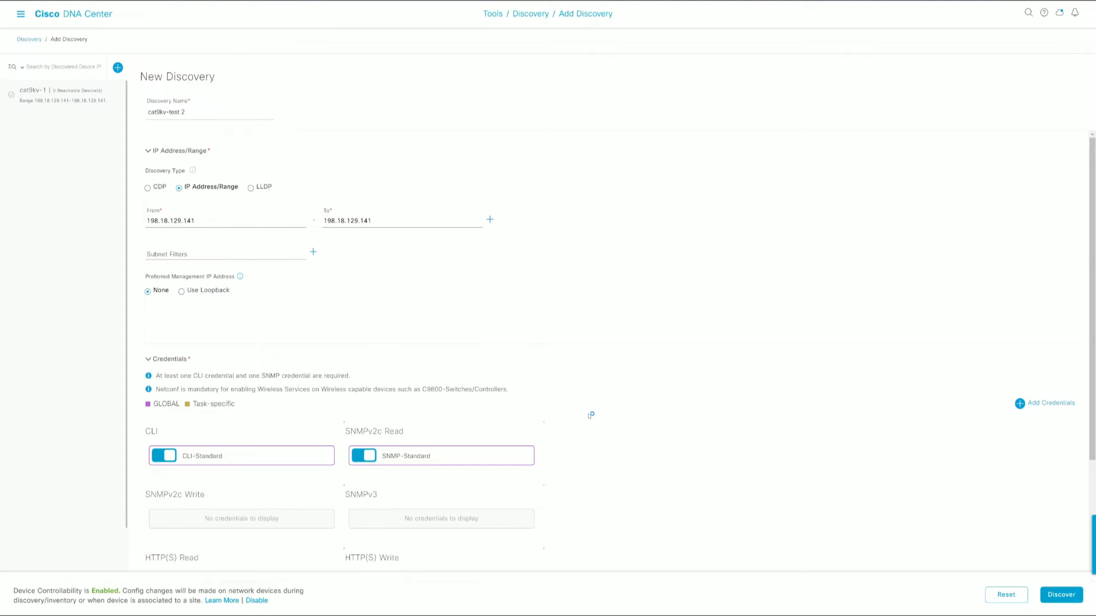
Include NETCONF port 830 in cat9kv-test 2 and bring up the Discover Devices panel
{"action": "scroll", "coordinate": [592, 413], "scroll_direction": "down", "scroll_amount": 2}
{"action": "scroll", "coordinate": [592, 413], "scroll_direction": "down", "scroll_amount": 2}
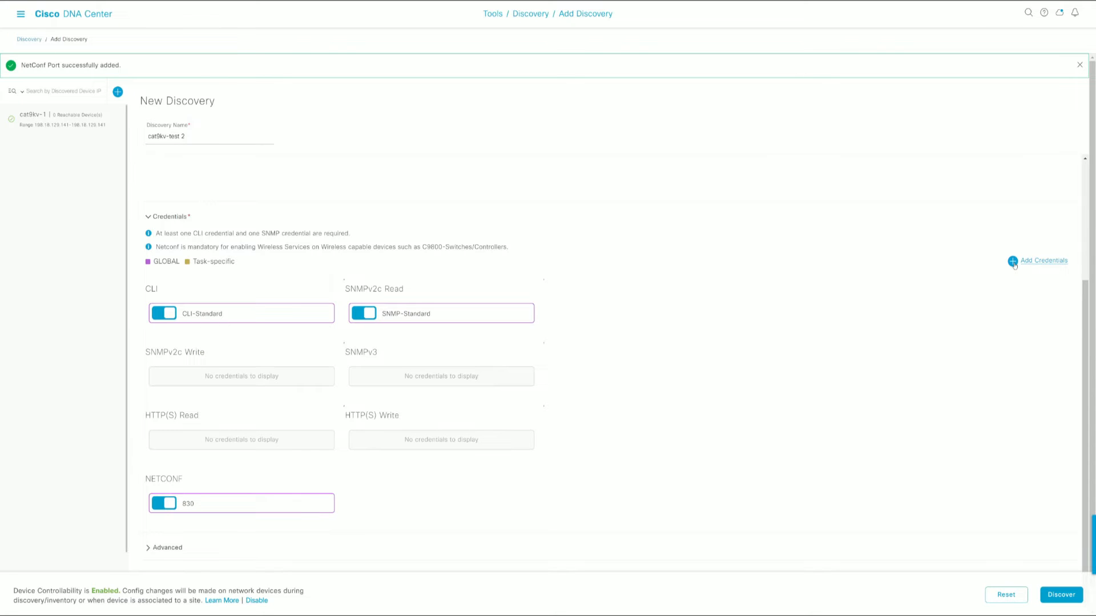
{"action": "left_click", "coordinate": [1014, 264]}
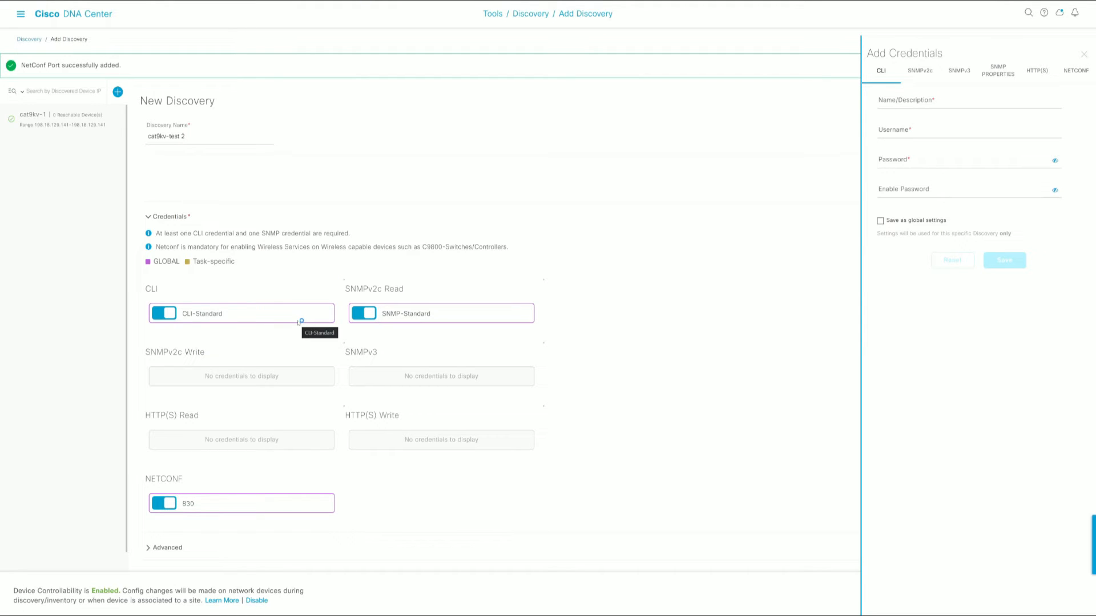
{"action": "left_click", "coordinate": [1083, 54]}
{"action": "left_click", "coordinate": [1069, 599]}
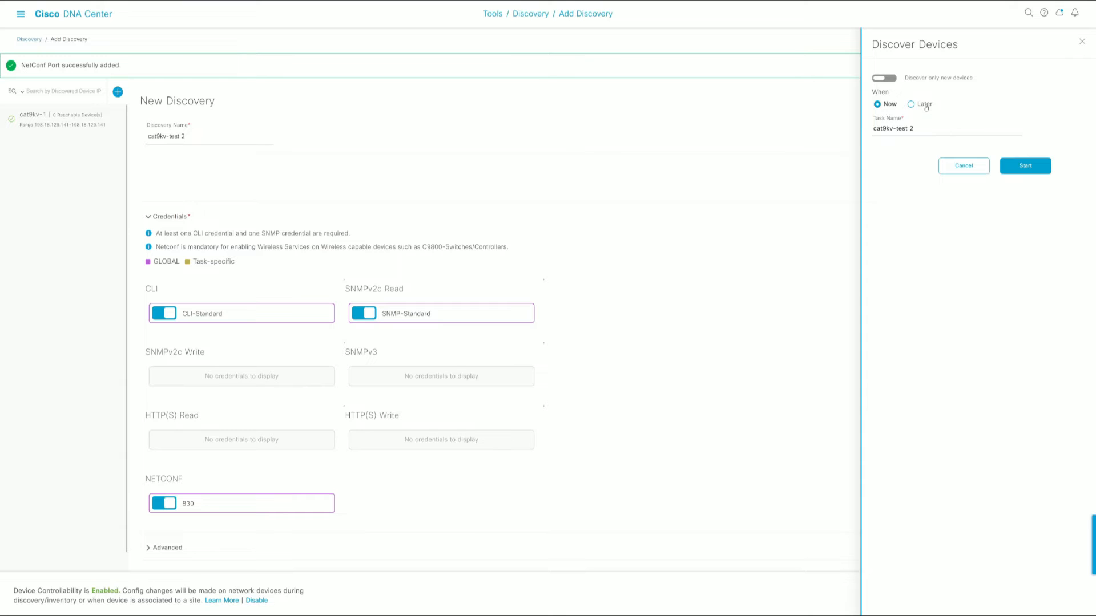
{"action": "key", "text": "alt+Tab"}
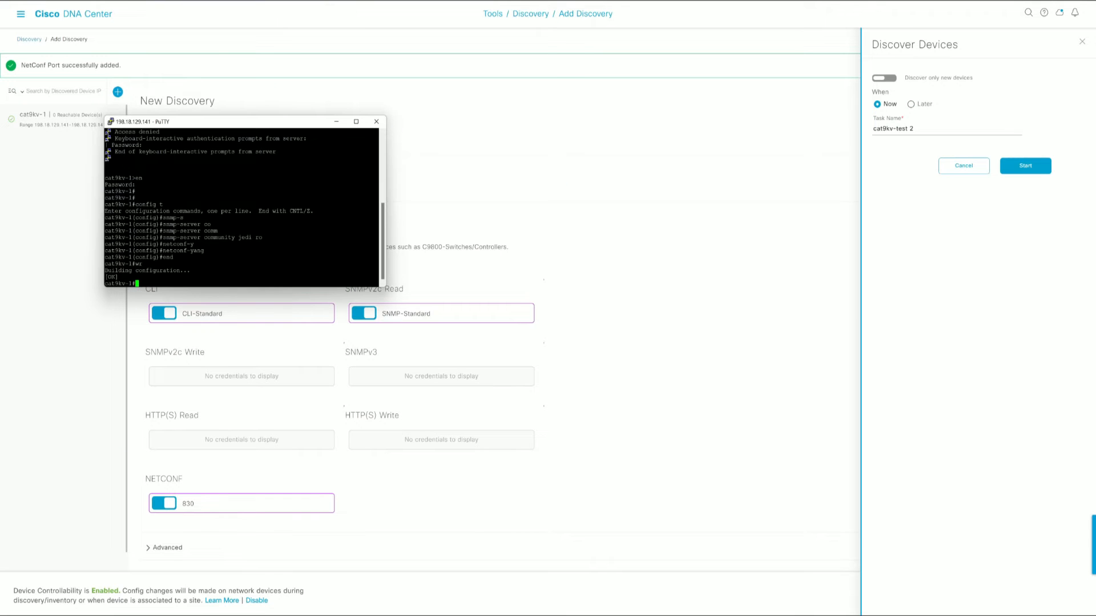
Maximize PuTTY, review cat9kv-1's running config with 'show run', and save it with 'wr'
{"action": "double_click", "coordinate": [282, 120]}
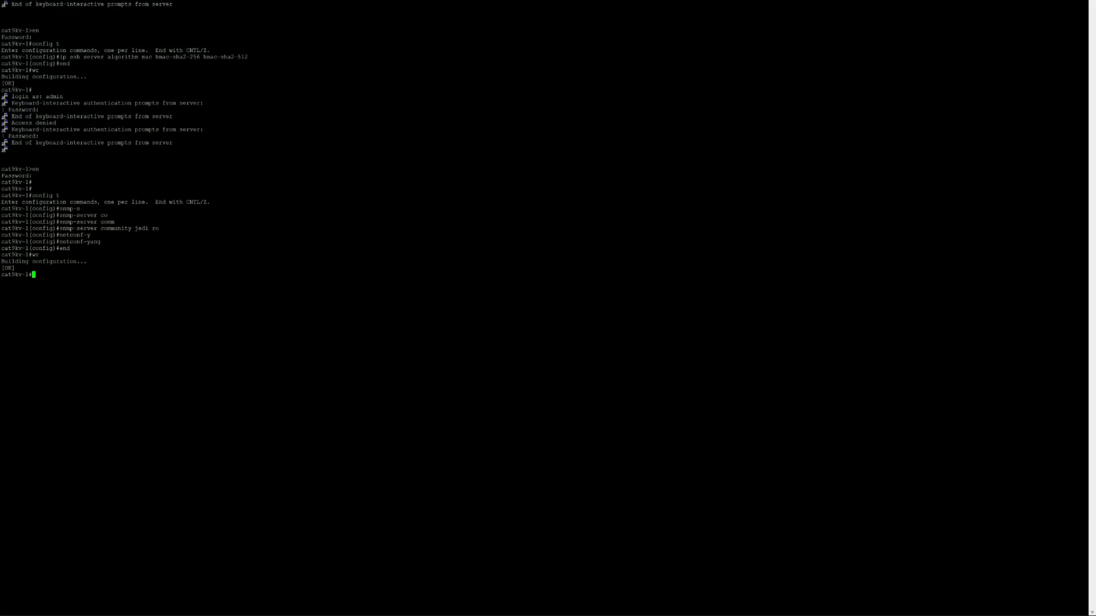
{"action": "type", "text": "show run"}
{"action": "key", "text": "Return"}
{"action": "key", "text": "space"}
{"action": "key", "text": "space"}
{"action": "key", "text": "space"}
{"action": "key", "text": "space"}
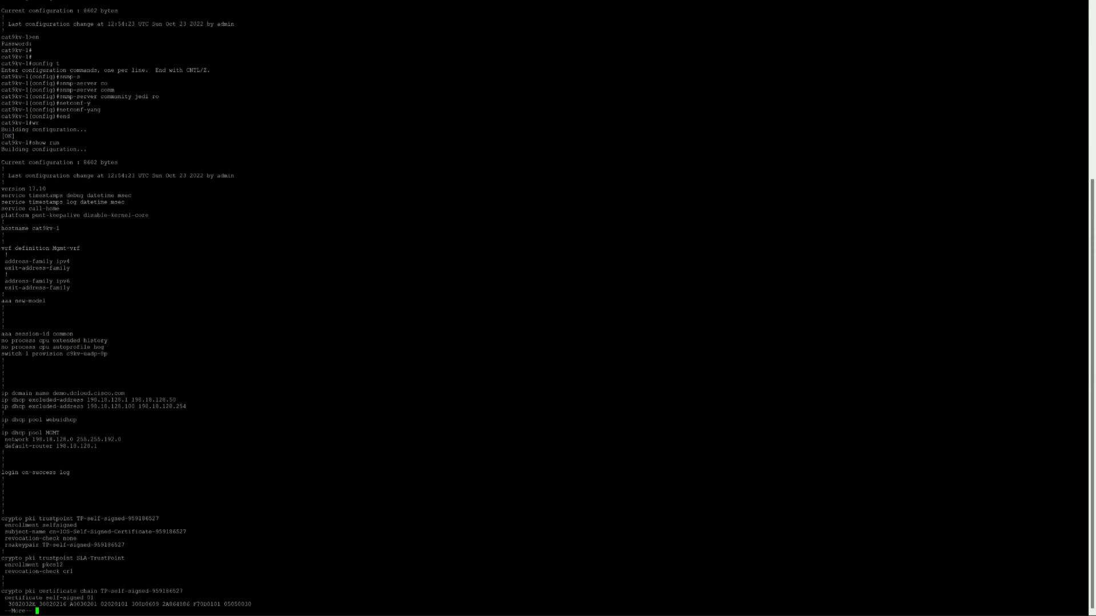
{"action": "key", "text": "space"}
{"action": "key", "text": "space"}
{"action": "key", "text": "space"}
{"action": "key", "text": "space"}
{"action": "key", "text": "space"}
{"action": "key", "text": "space"}
{"action": "key", "text": "space"}
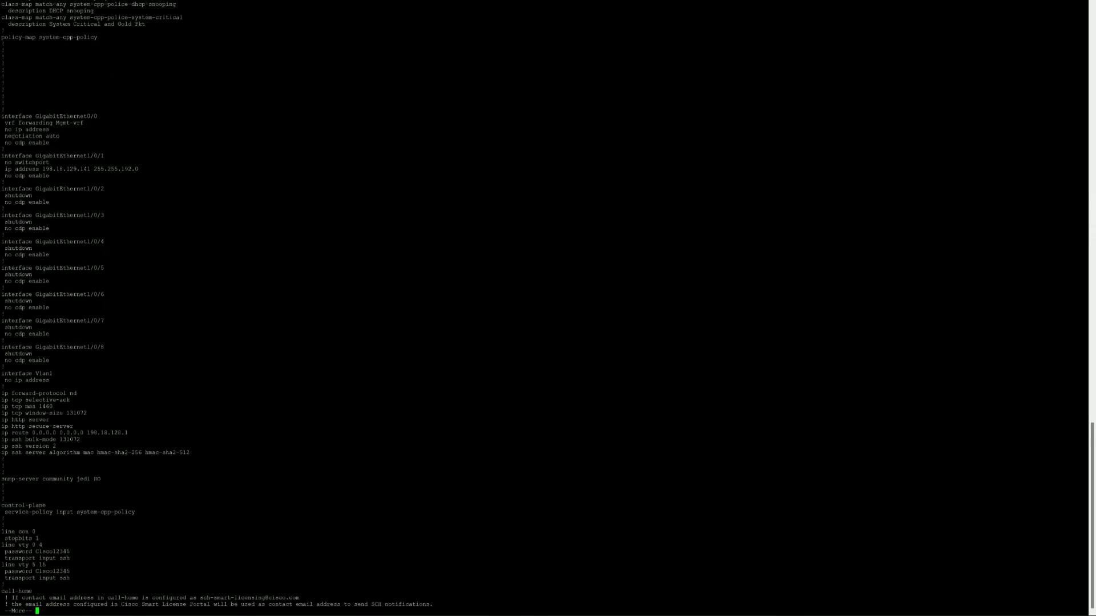
{"action": "key", "text": "BackSpace"}
{"action": "key", "text": "BackSpace"}
{"action": "key", "text": "BackSpace"}
{"action": "key", "text": "BackSpace"}
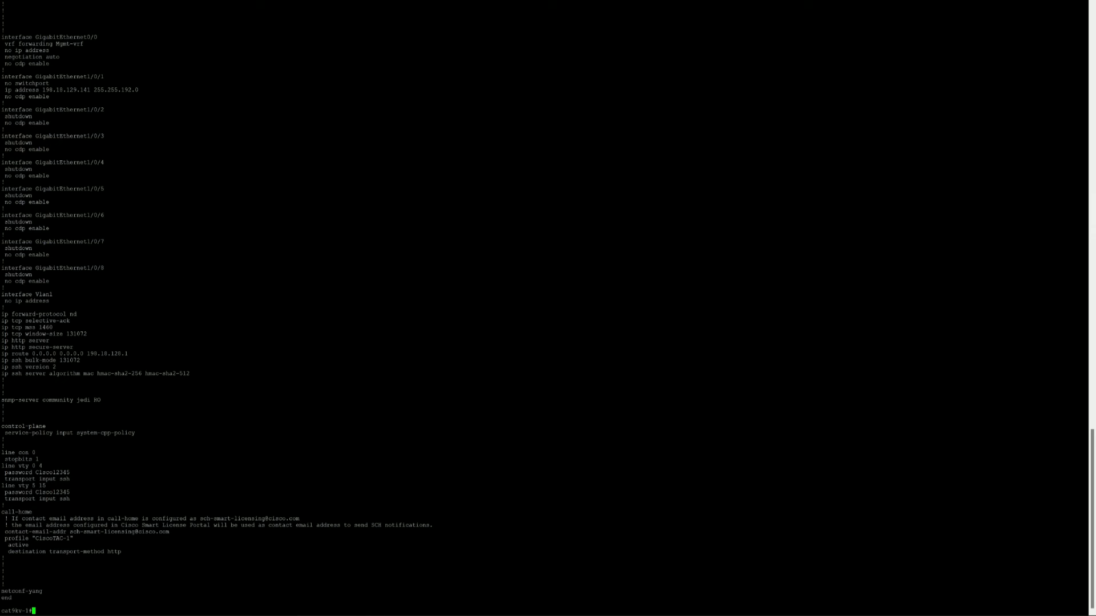
{"action": "type", "text": "wr"}
{"action": "key", "text": "Return"}
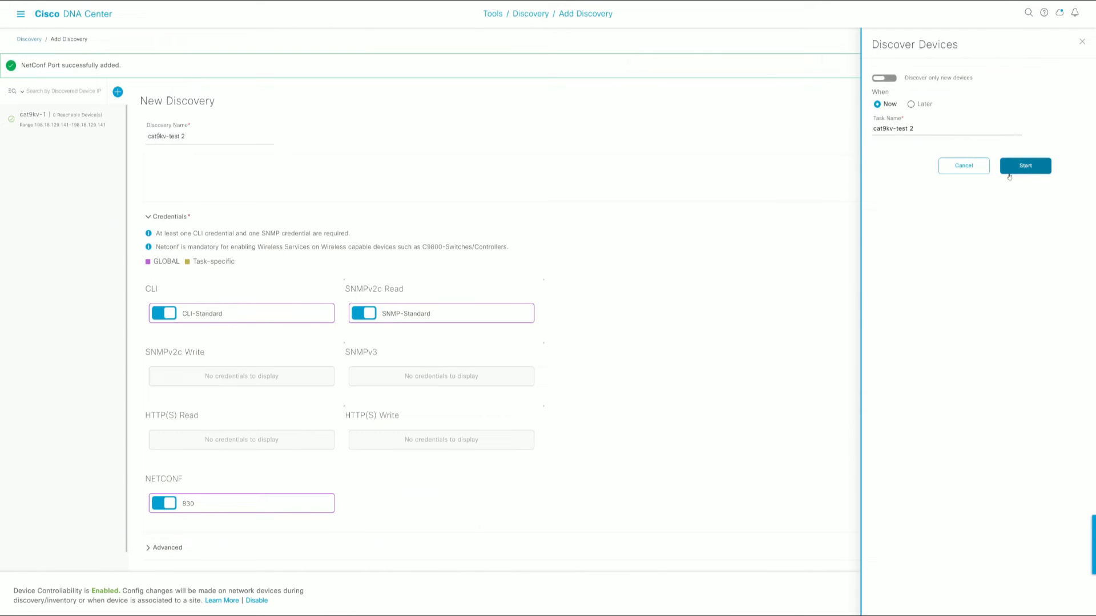
Start cat9kv-test 2 now and watch it complete with 1 reachable device
{"action": "left_click", "coordinate": [1022, 169]}
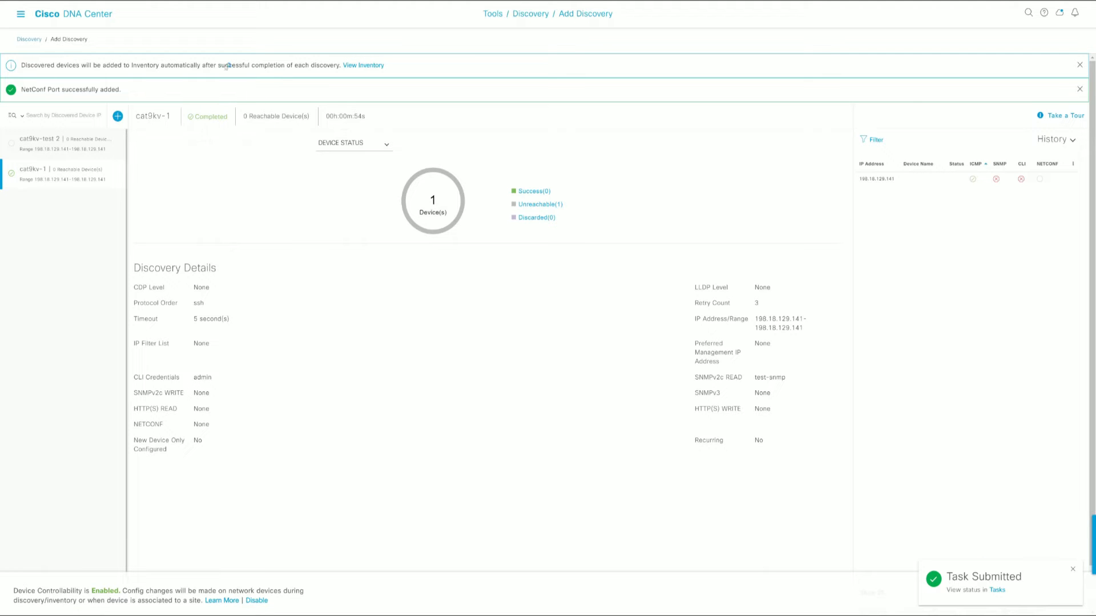
{"action": "left_click", "coordinate": [21, 16]}
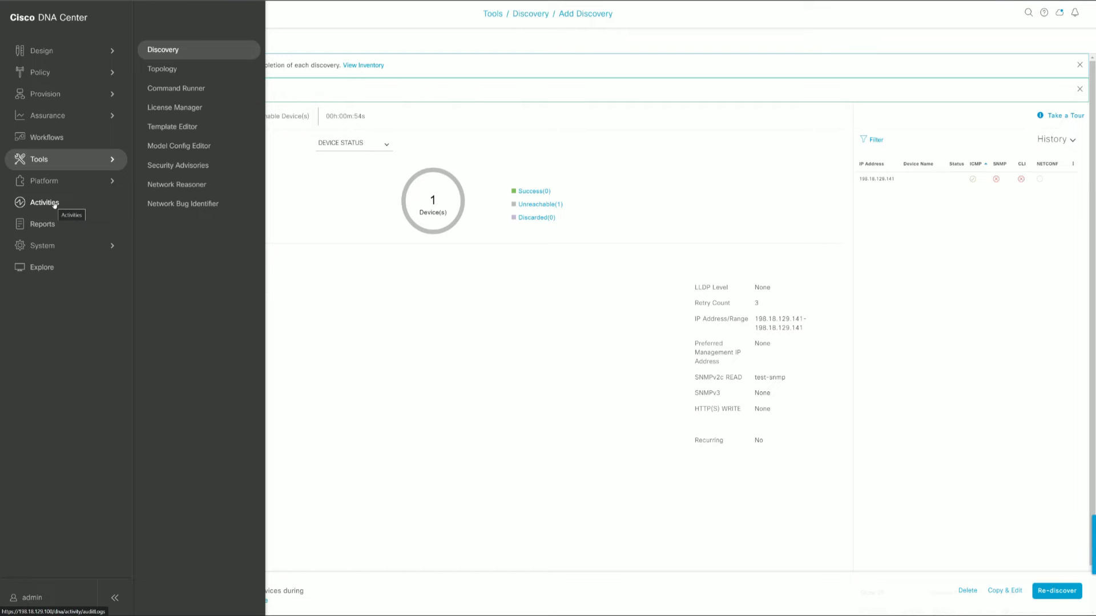
{"action": "left_click", "coordinate": [396, 329]}
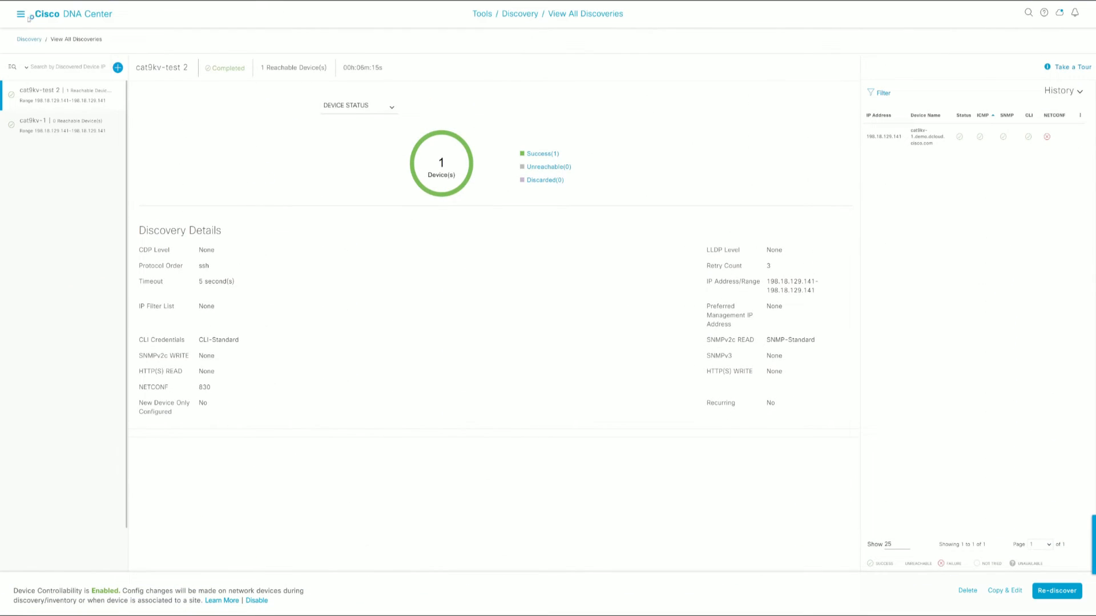
In Design > Image Repository, confirm the Catalyst 9000 image 17.10.01.0.160264 has no advisories
{"action": "left_click", "coordinate": [24, 19]}
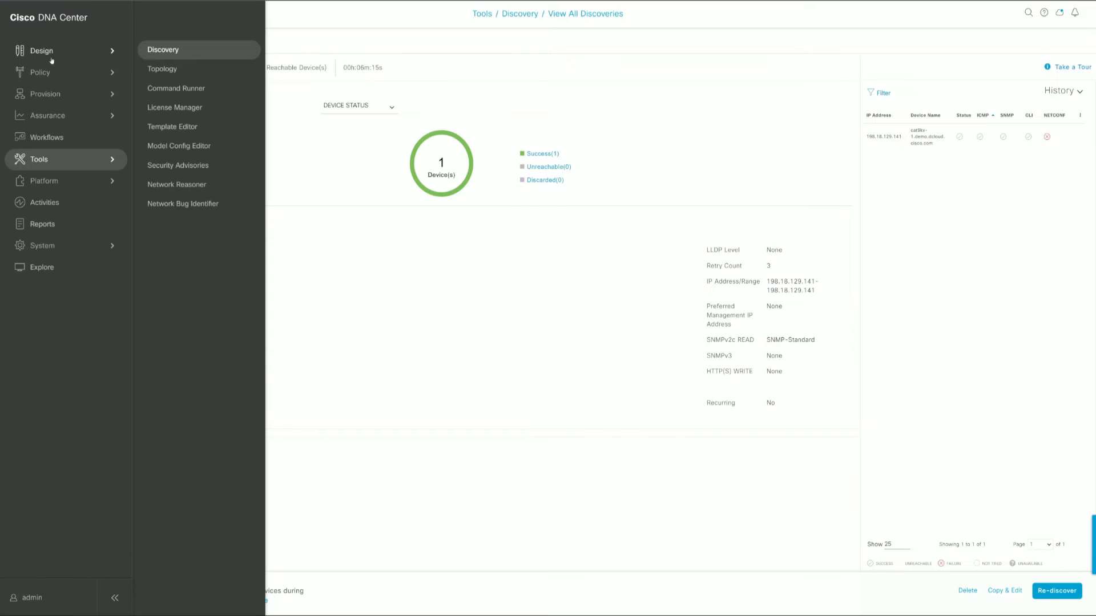
{"action": "mouse_move", "coordinate": [45, 55]}
{"action": "left_click", "coordinate": [187, 90]}
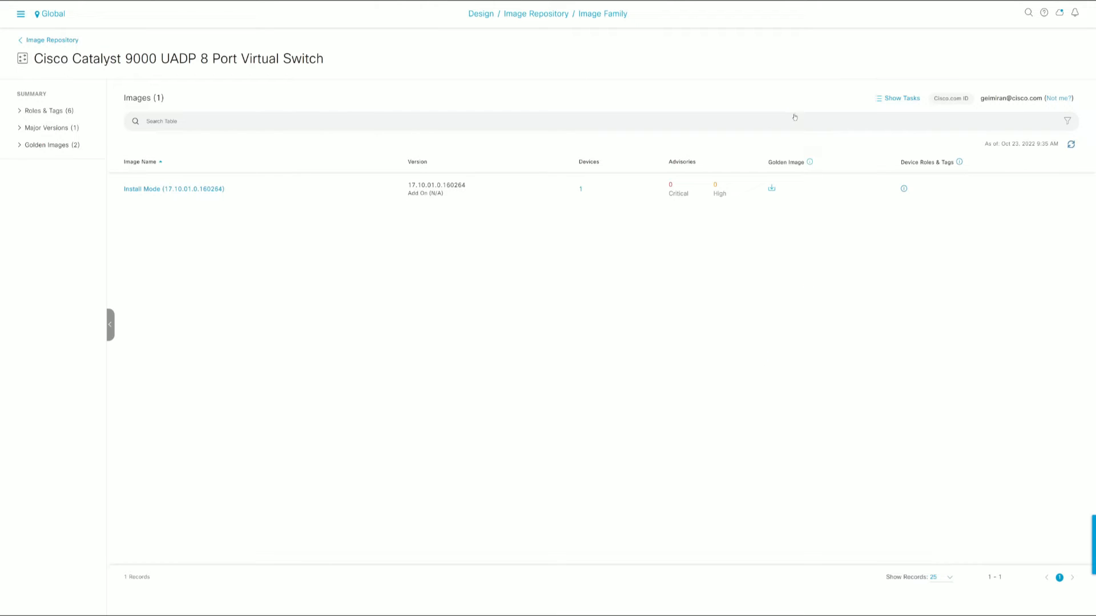
{"action": "left_click", "coordinate": [676, 187]}
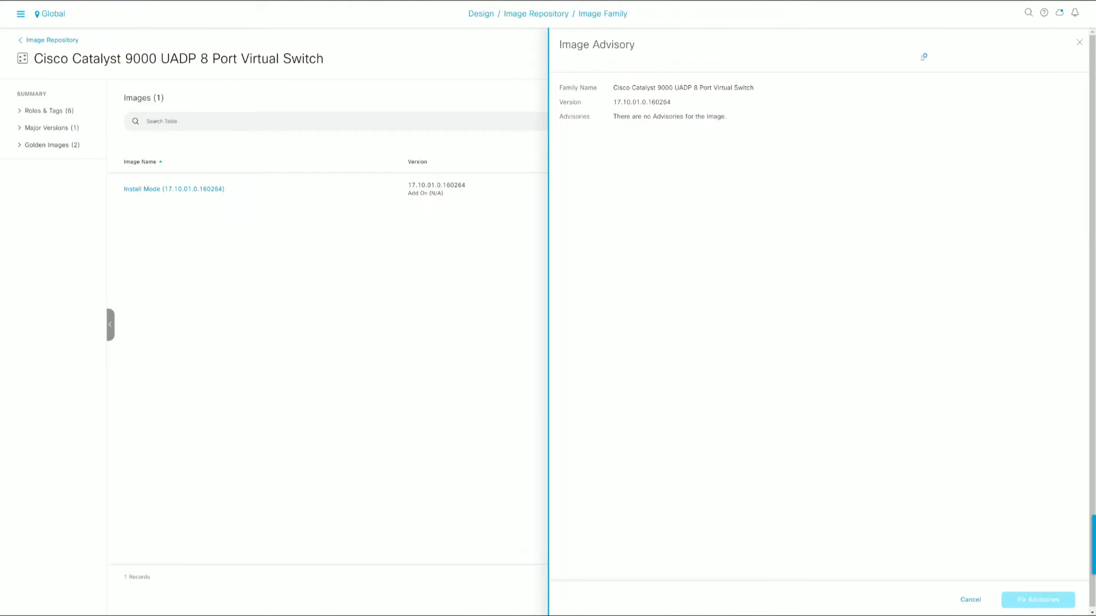
{"action": "left_click", "coordinate": [1078, 44]}
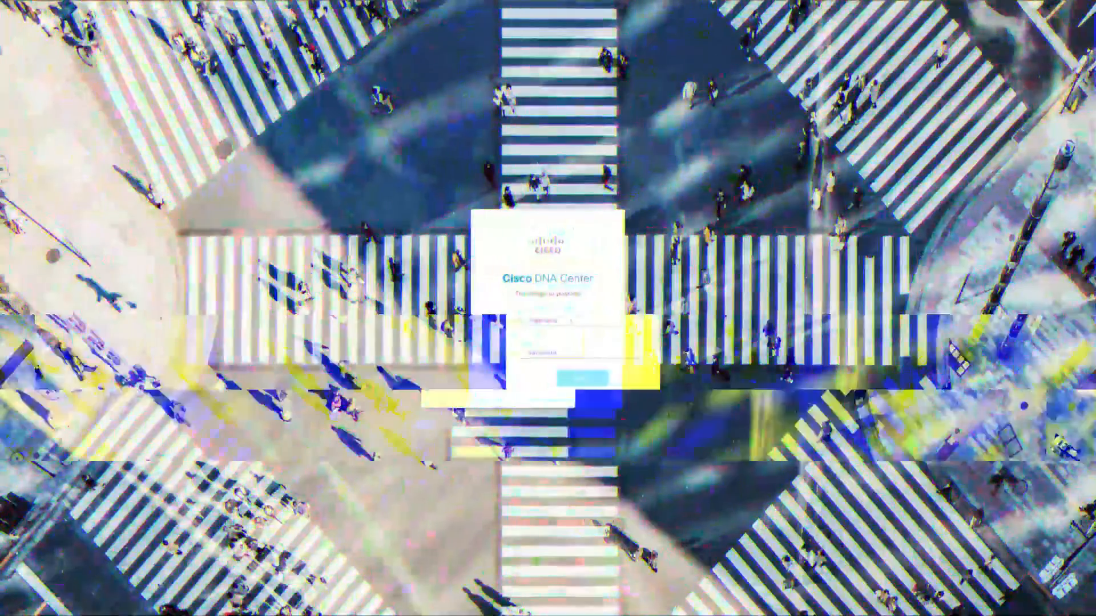
Log in to Cisco DNA Center with the admin account
{"action": "left_click", "coordinate": [526, 311]}
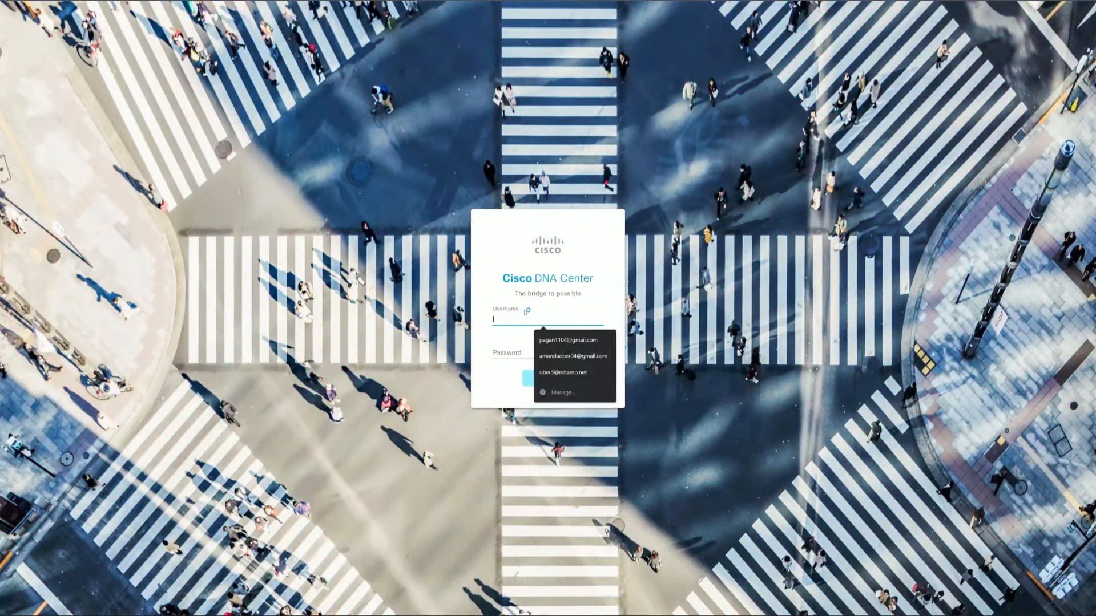
{"action": "type", "text": "admin"}
{"action": "key", "text": "Tab"}
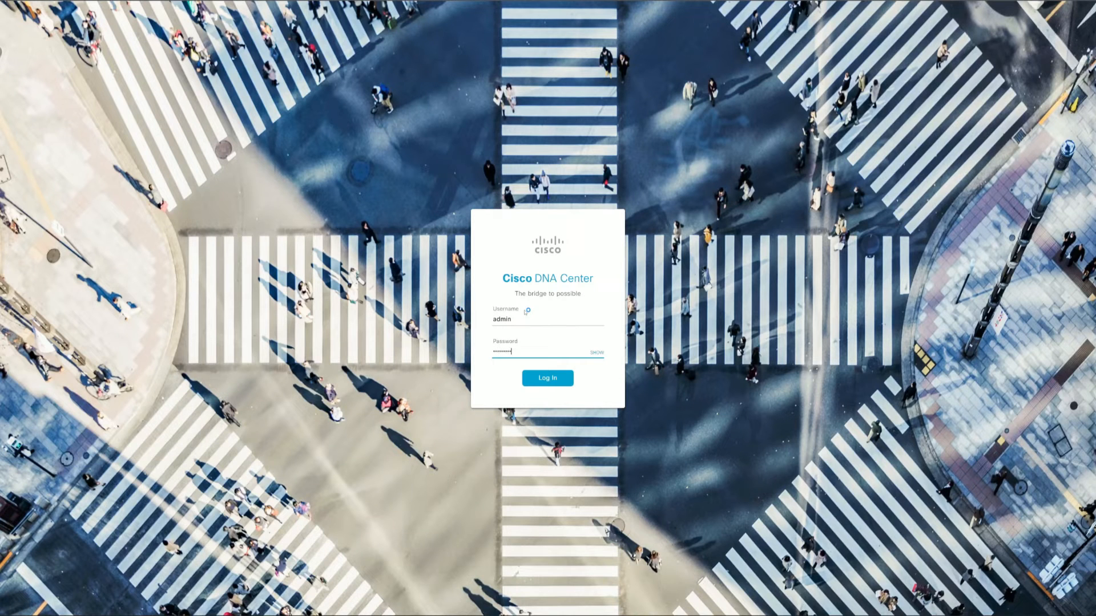
{"action": "key", "text": "Return"}
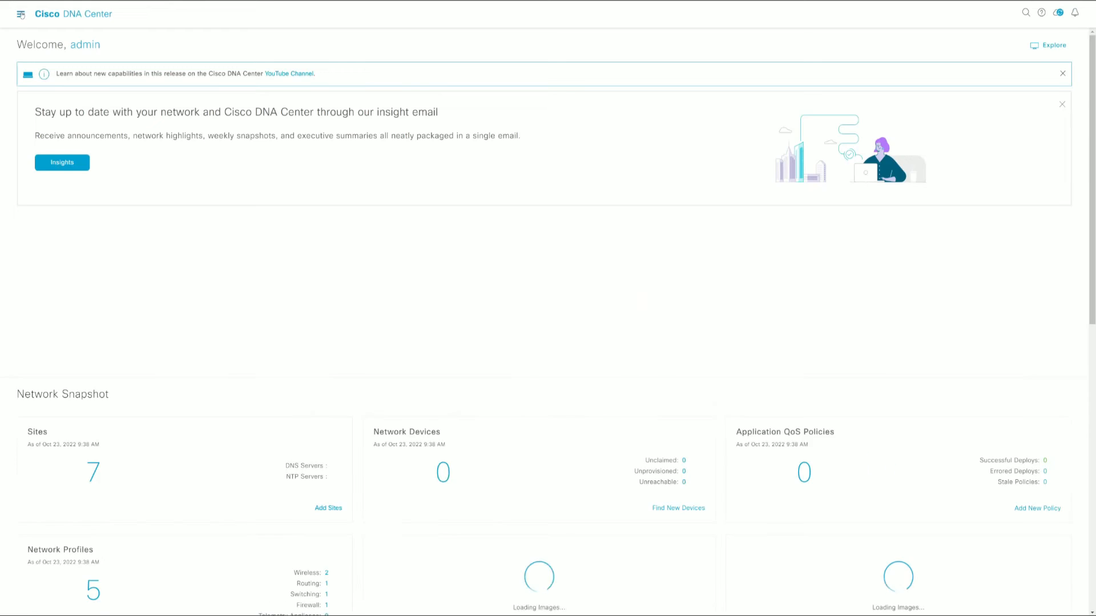
In Image Repository, open Catalyst 9200 Switch Stack and show Cupertino-17.9.1's High advisories
{"action": "left_click", "coordinate": [22, 15]}
{"action": "mouse_move", "coordinate": [53, 49]}
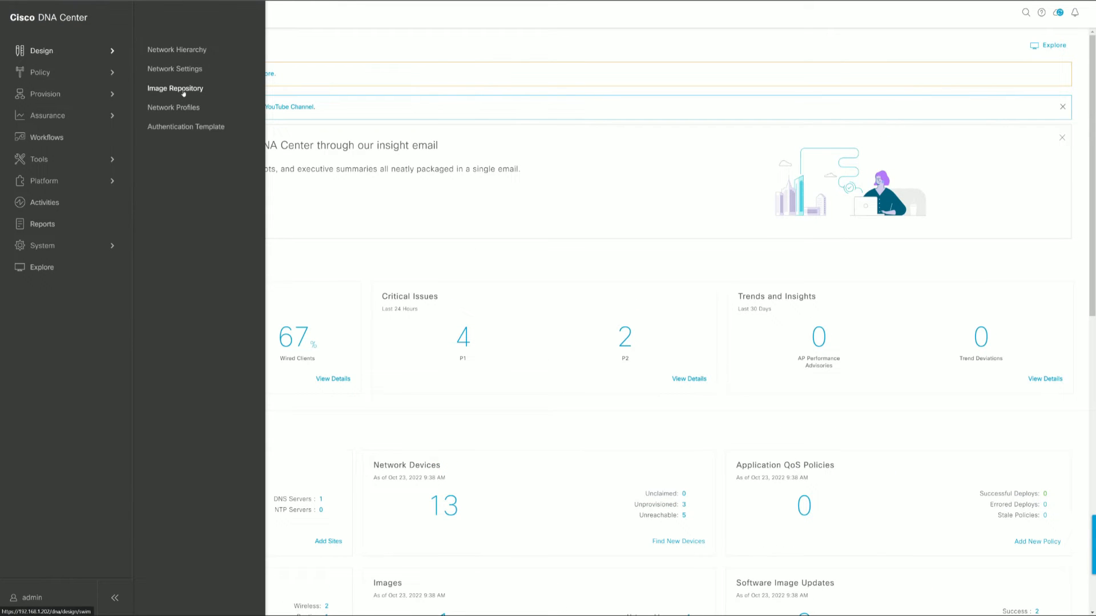
{"action": "left_click", "coordinate": [181, 89]}
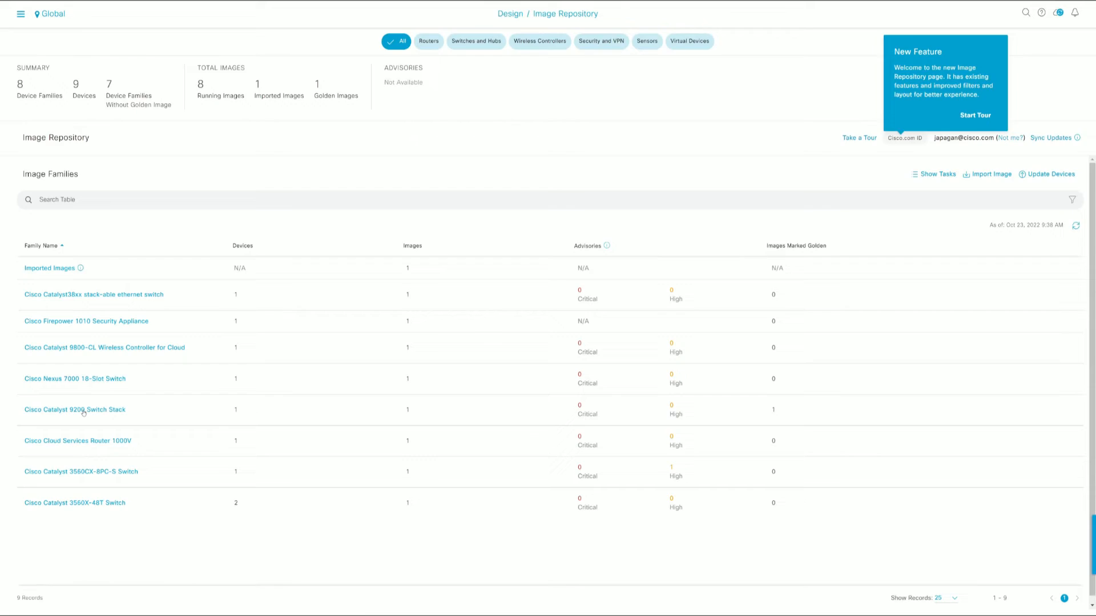
{"action": "left_click", "coordinate": [86, 408]}
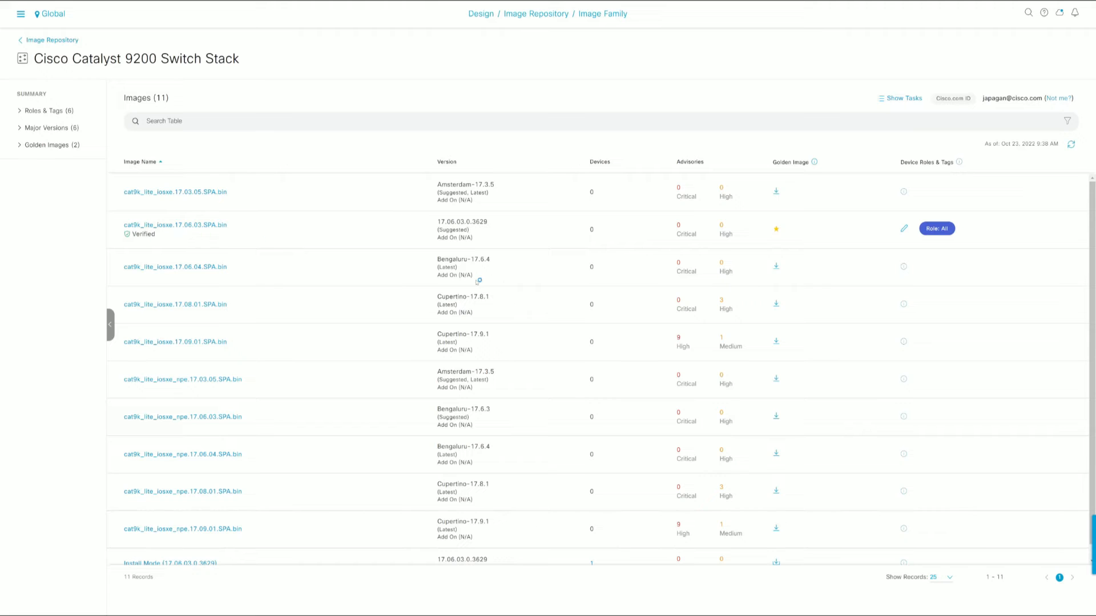
{"action": "left_click_drag", "start_coordinate": [77, 58], "coordinate": [152, 63]}
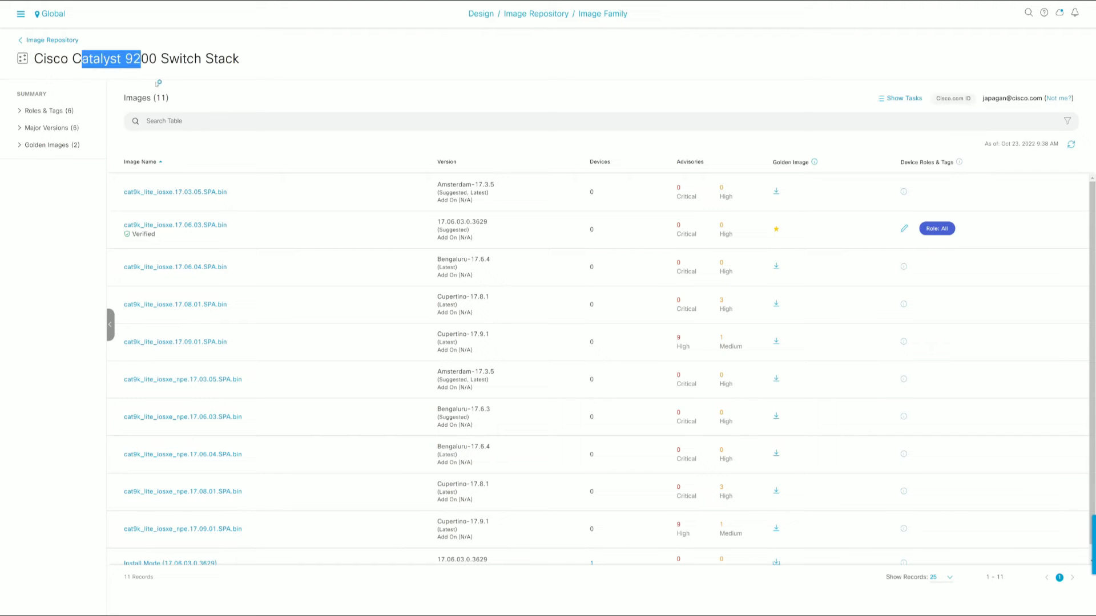
{"action": "left_click", "coordinate": [281, 107]}
{"action": "left_click", "coordinate": [677, 527]}
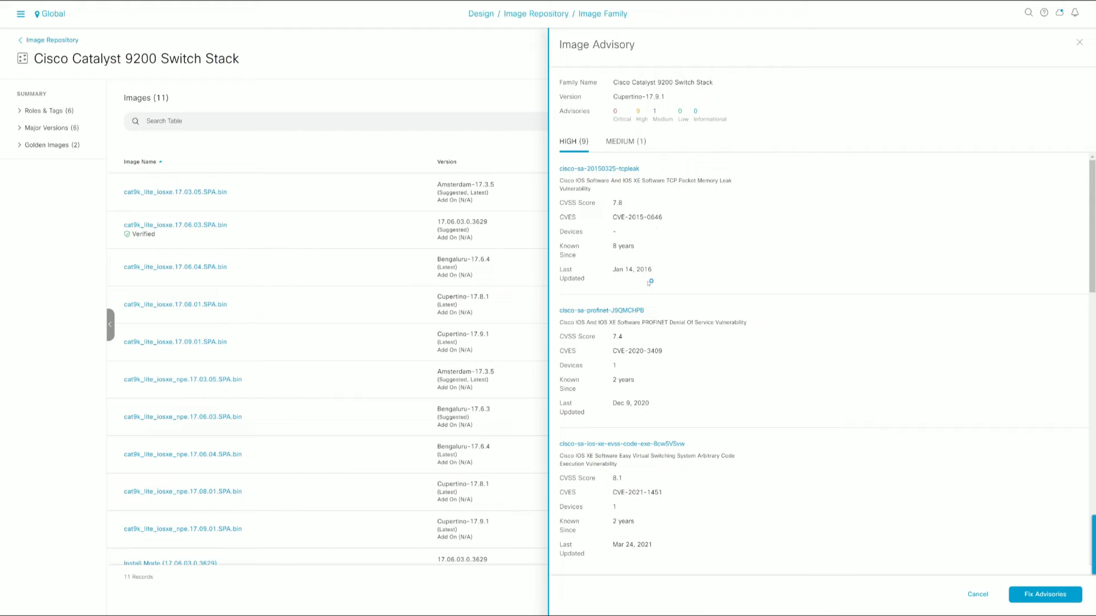
{"action": "left_click", "coordinate": [601, 169]}
Close the Image Advisory side panel to return to the Catalyst 9200 image list
{"action": "left_click", "coordinate": [1079, 44]}
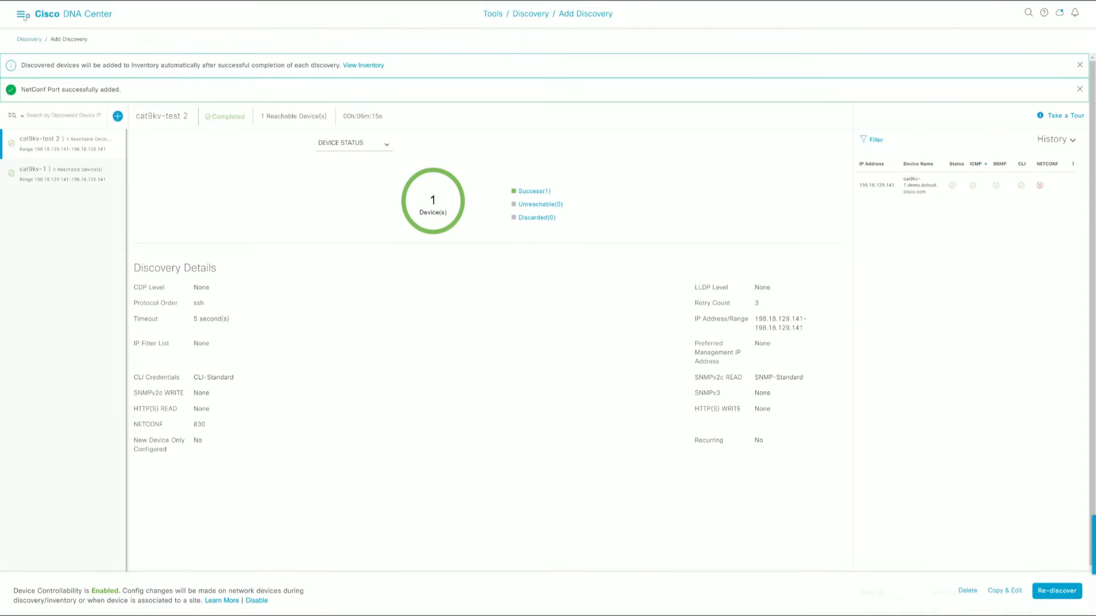
Go to Provision > Inventory and dismiss the Take a Tour popup
{"action": "left_click", "coordinate": [23, 14]}
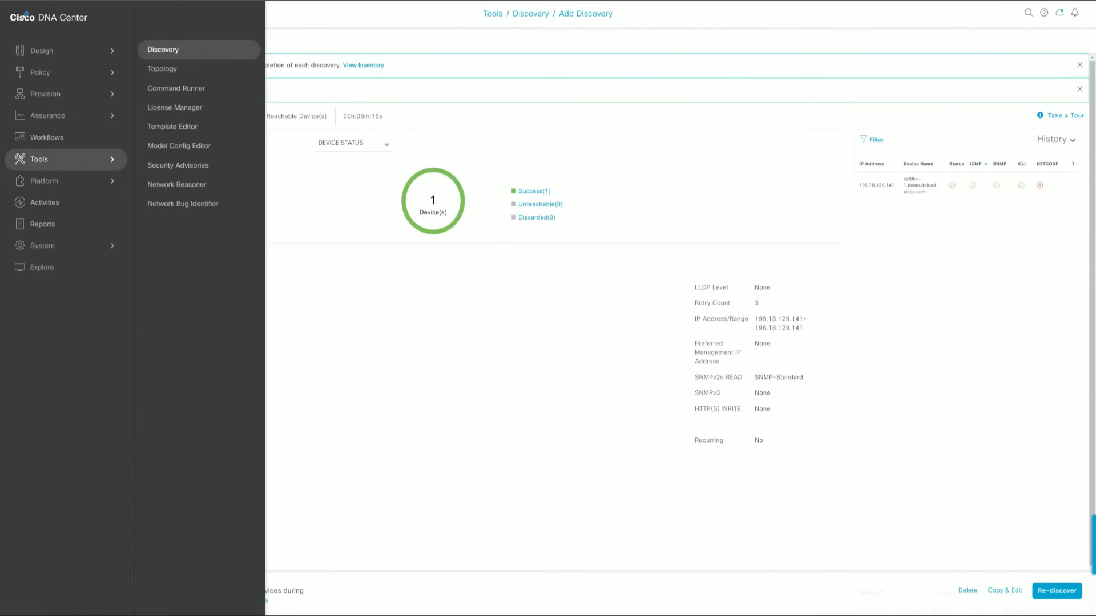
{"action": "mouse_move", "coordinate": [52, 98]}
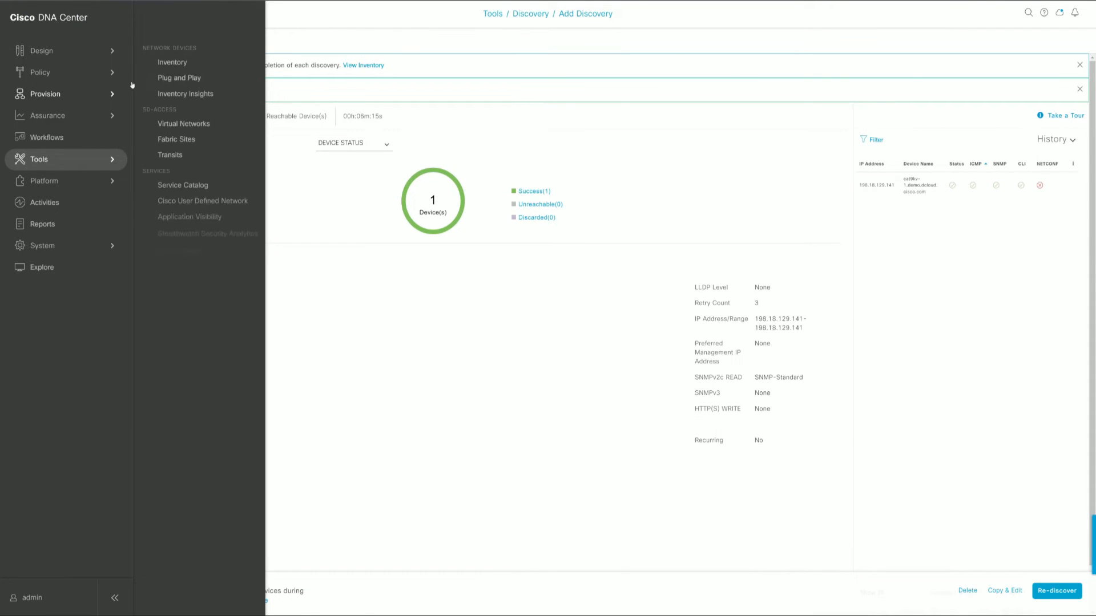
{"action": "left_click", "coordinate": [170, 64]}
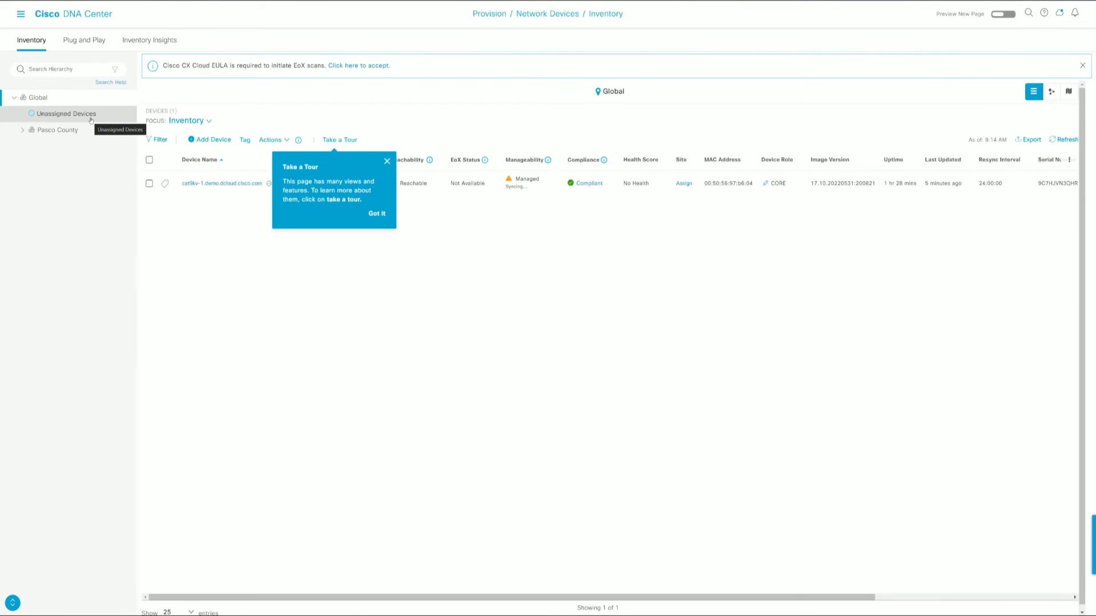
{"action": "left_click", "coordinate": [377, 214]}
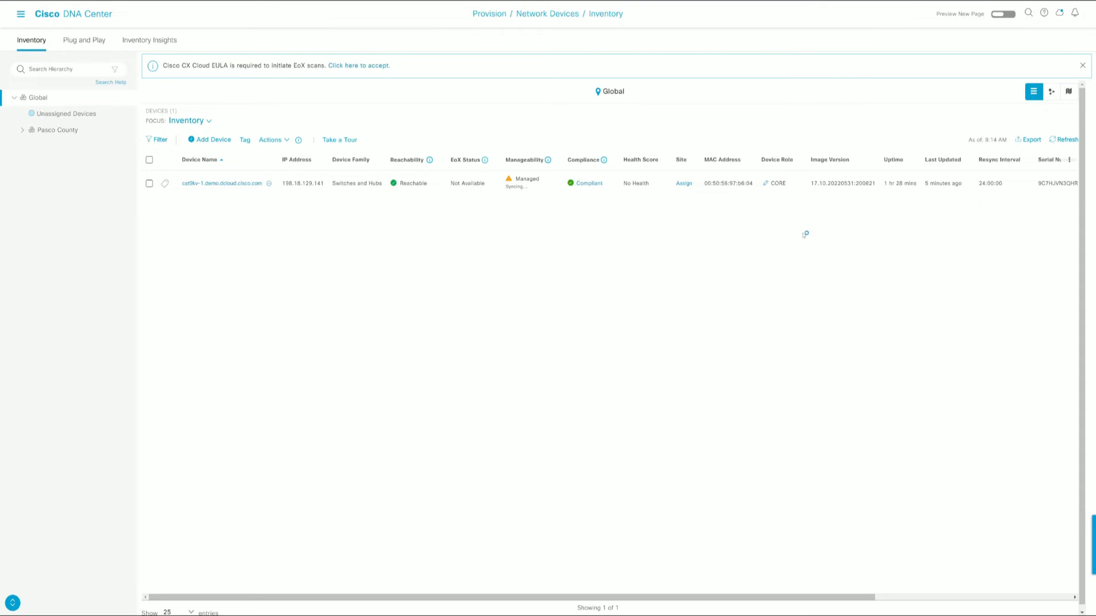
Open cat9kv-1's device details and list its Native VLANs
{"action": "left_click", "coordinate": [240, 185]}
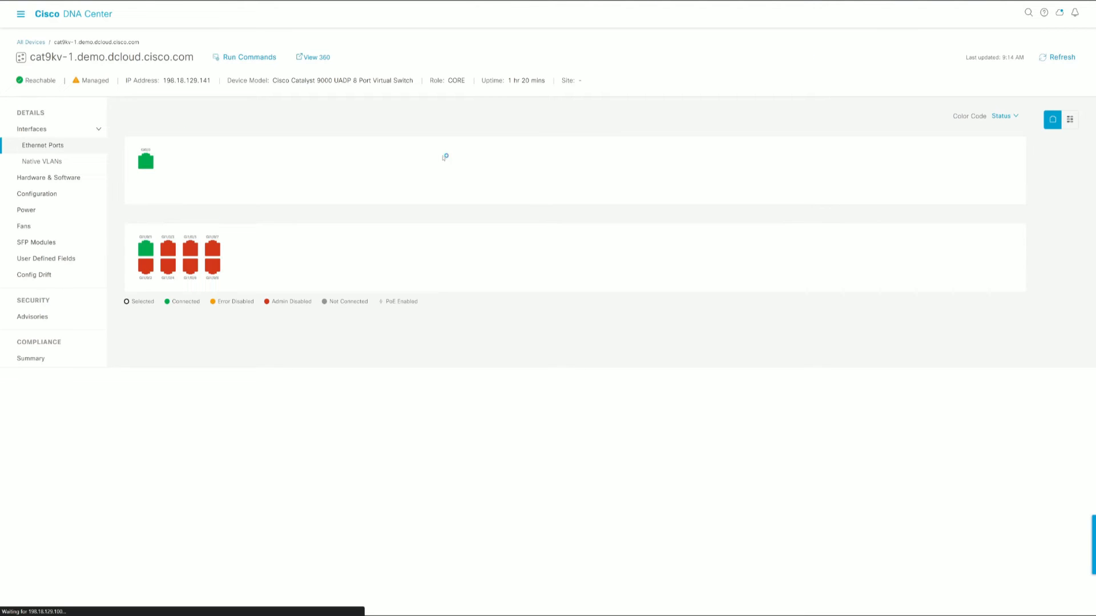
{"action": "mouse_move", "coordinate": [146, 168]}
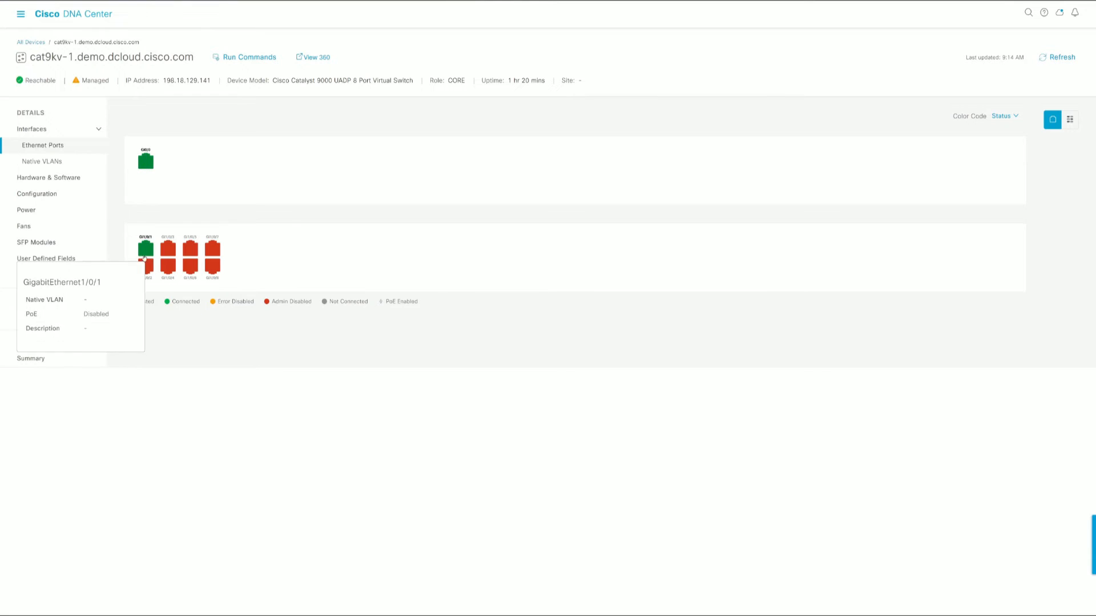
{"action": "left_click", "coordinate": [43, 161]}
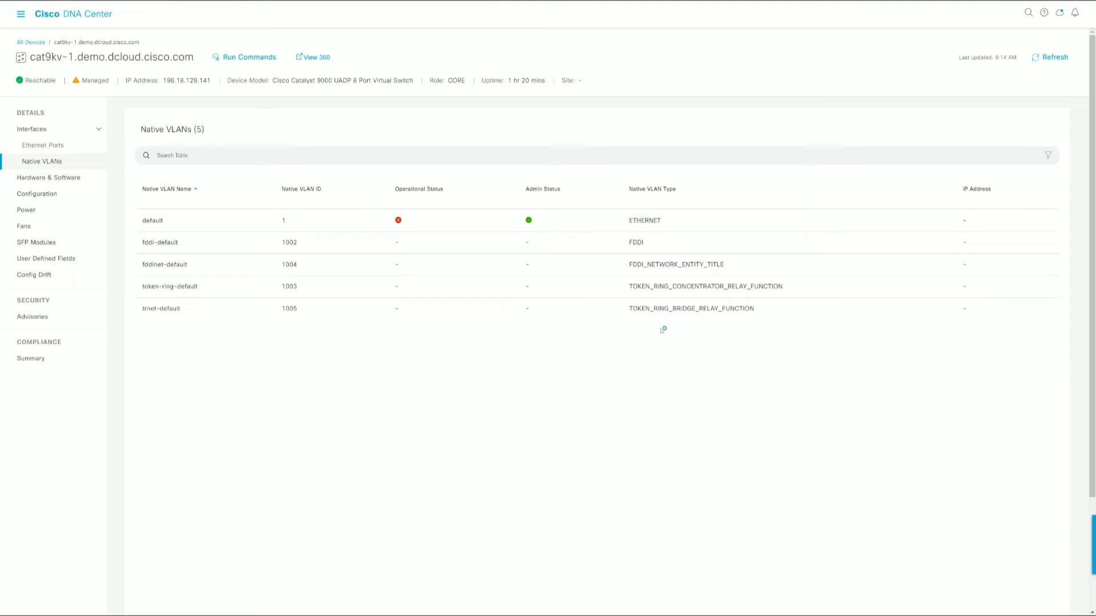
Review cat9kv-1's Hardware & Software and Configuration output, then return to All Devices
{"action": "left_click", "coordinate": [51, 178]}
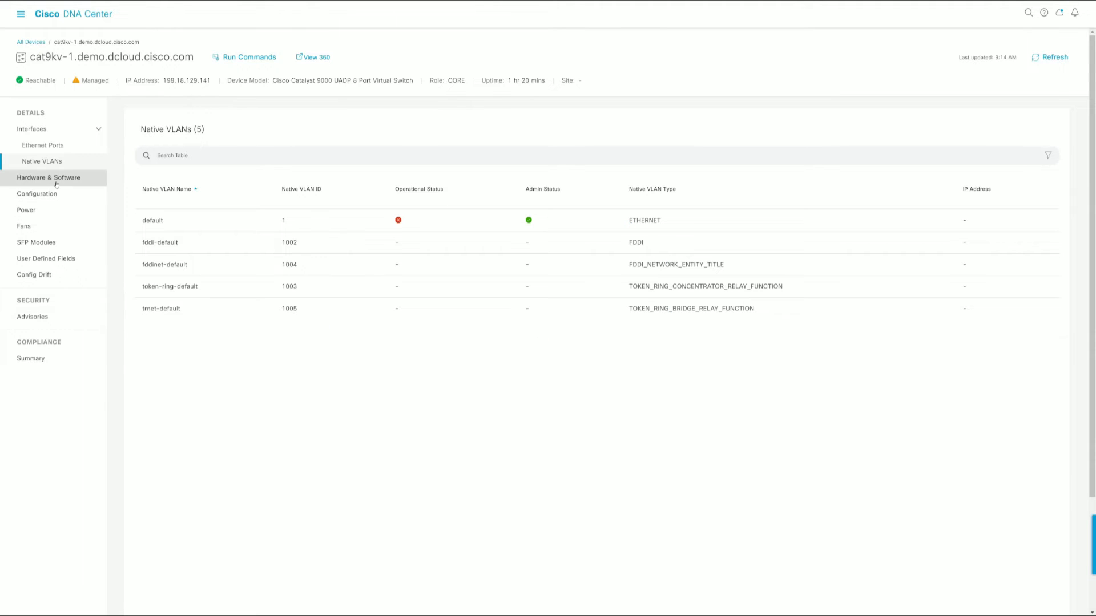
{"action": "left_click", "coordinate": [44, 194]}
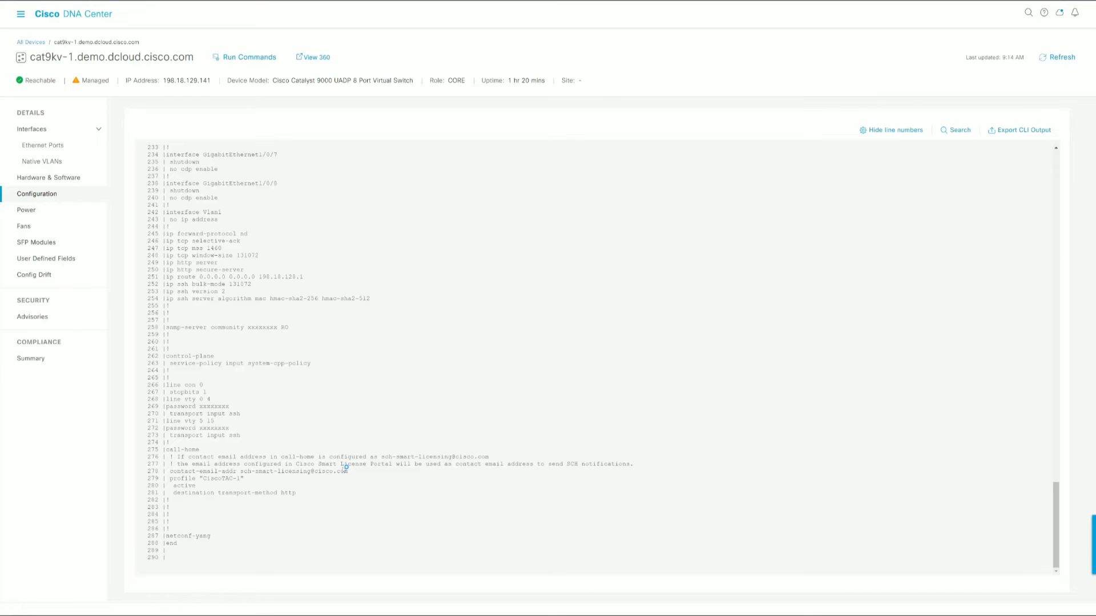
{"action": "scroll", "coordinate": [344, 466], "scroll_direction": "up", "scroll_amount": 12}
{"action": "scroll", "coordinate": [345, 468], "scroll_direction": "up", "scroll_amount": 14}
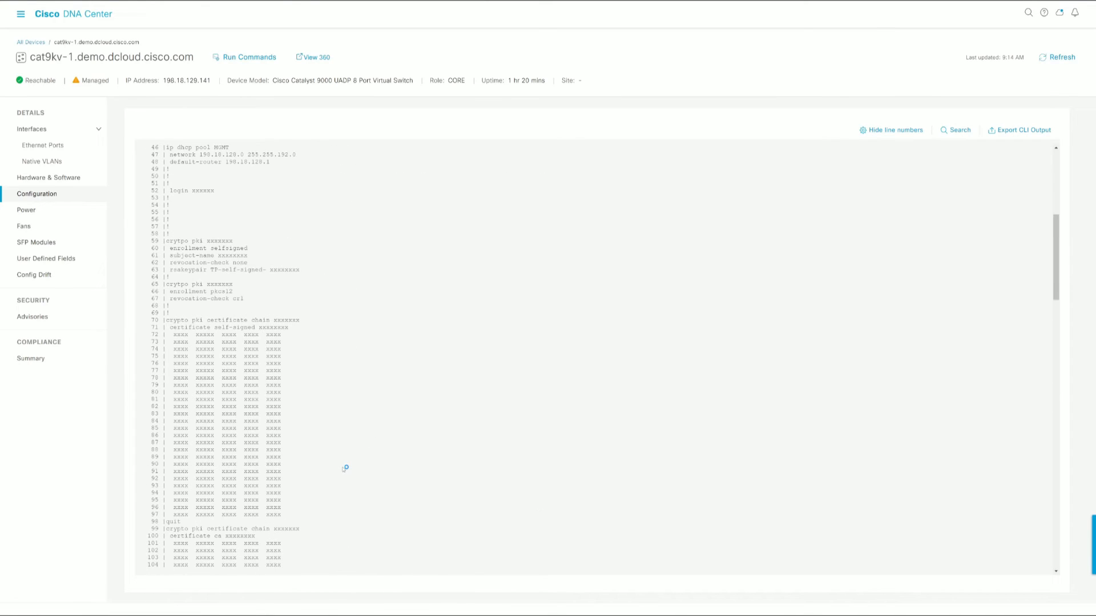
{"action": "left_click", "coordinate": [31, 42]}
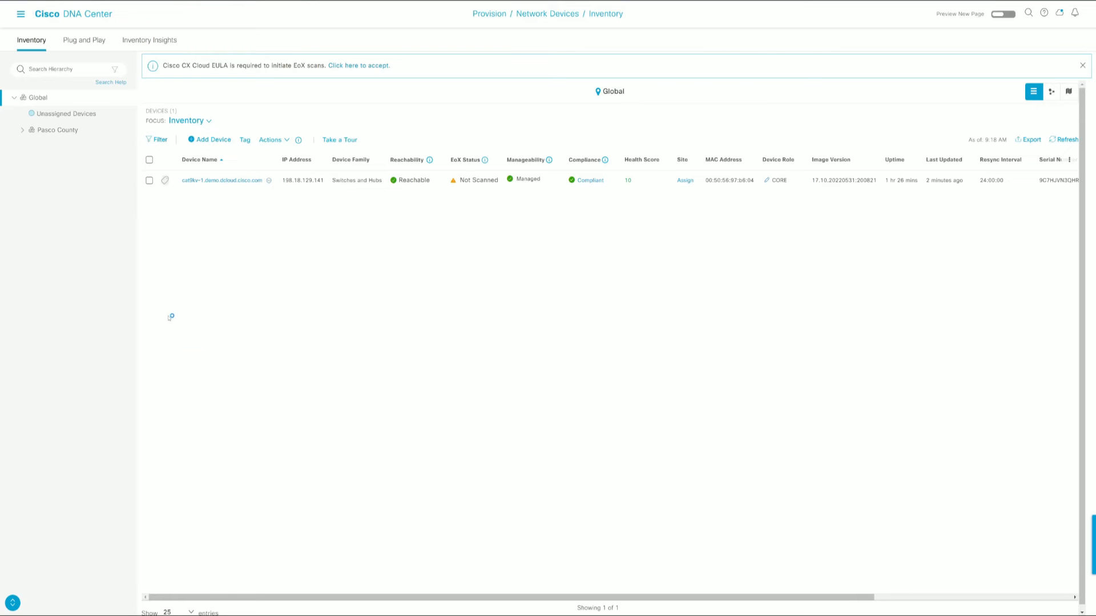
Select cat9kv-1 and choose Actions > Provision > Assign Device to Site
{"action": "left_click", "coordinate": [149, 180]}
{"action": "left_click", "coordinate": [270, 140]}
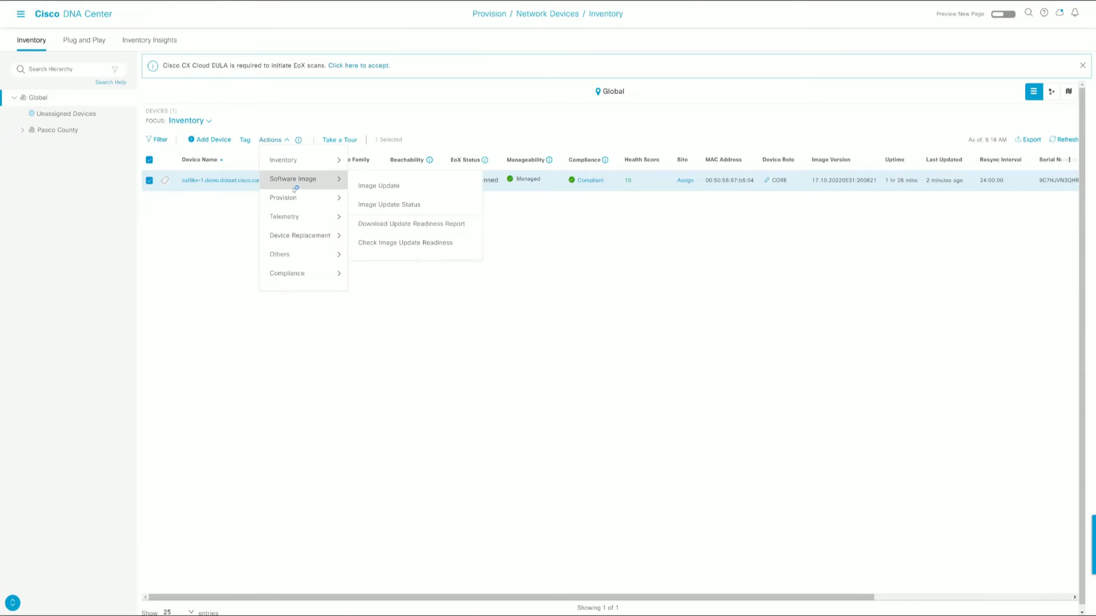
{"action": "mouse_move", "coordinate": [301, 205]}
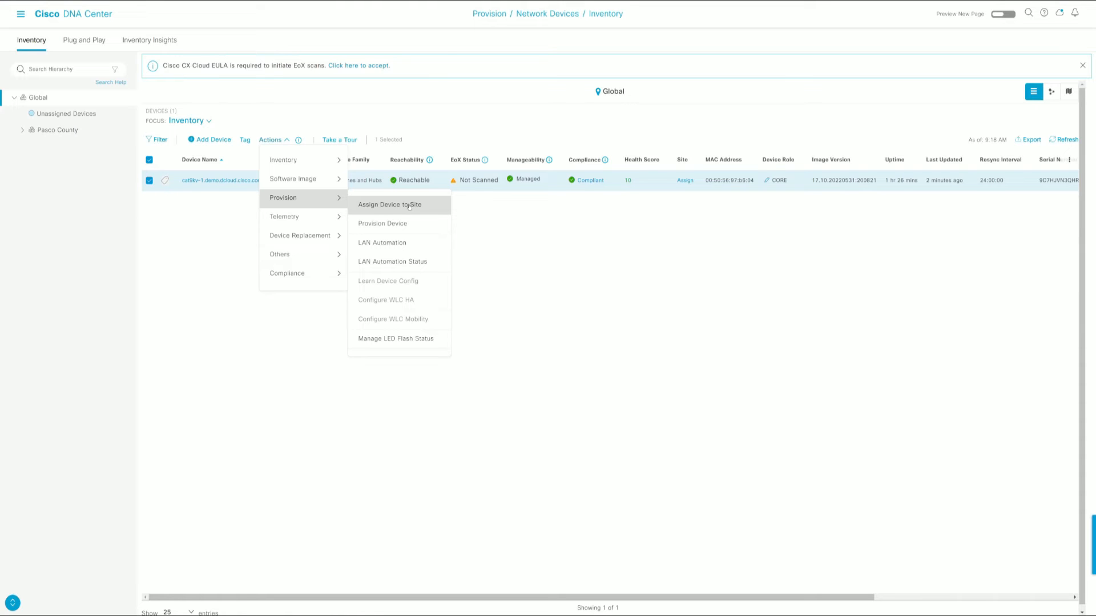
{"action": "left_click", "coordinate": [419, 219]}
Set cat9kv-1's site to Global/Pasco County/WPGC/1st Floor, save, and continue to the deployment summary
{"action": "left_click", "coordinate": [414, 206]}
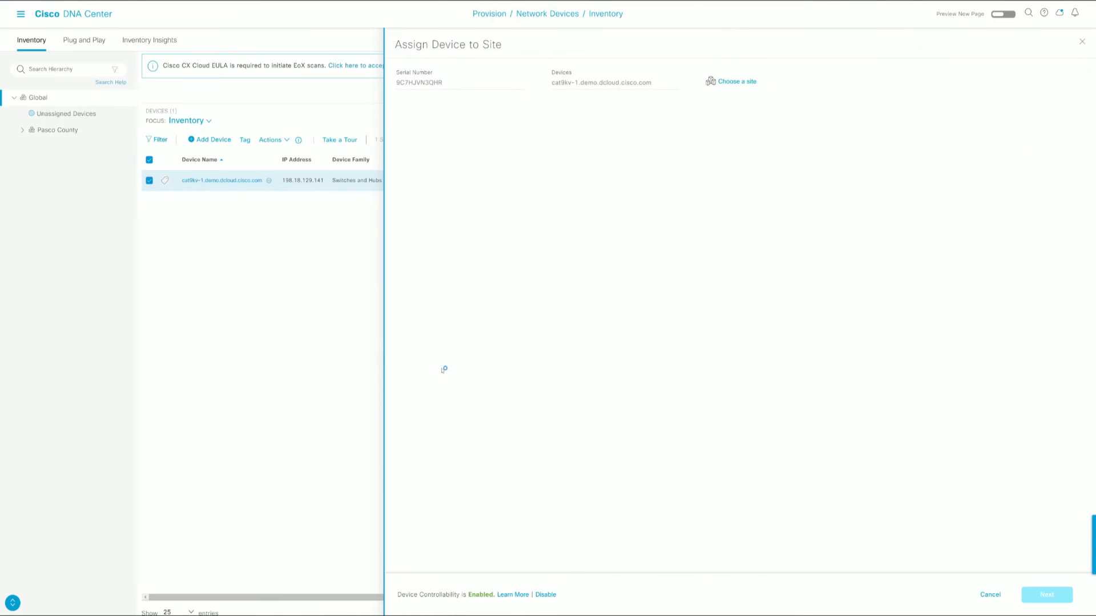
{"action": "left_click", "coordinate": [736, 82]}
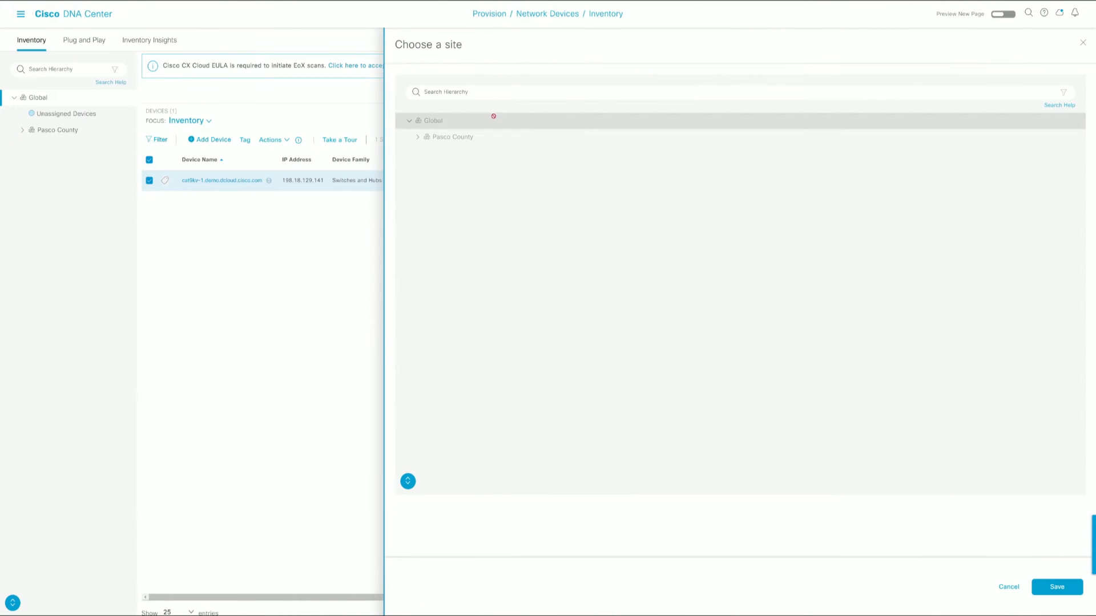
{"action": "left_click", "coordinate": [420, 138]}
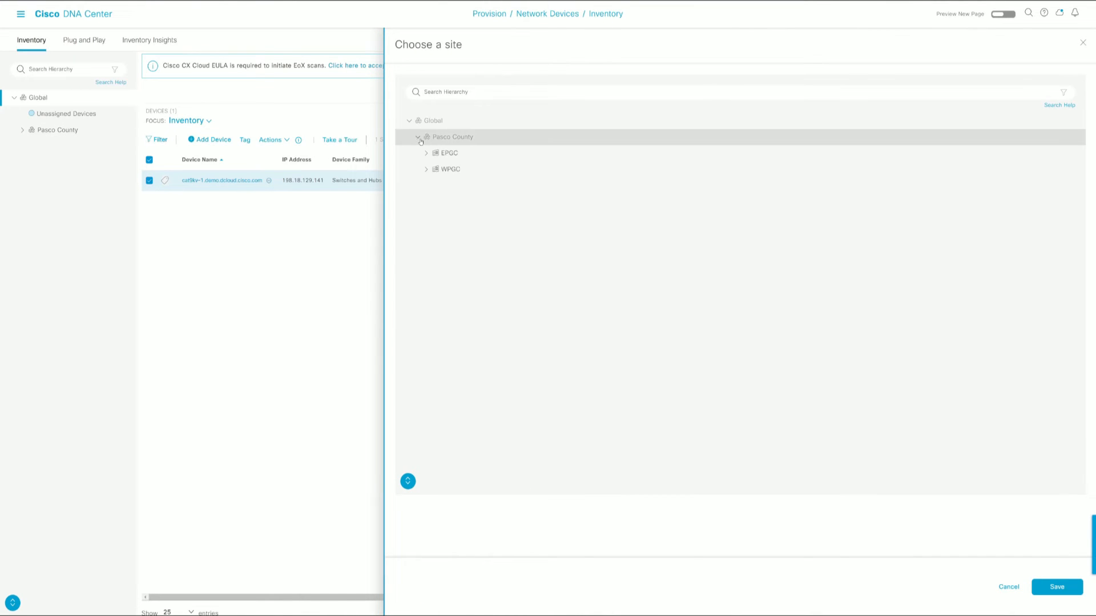
{"action": "left_click", "coordinate": [424, 170]}
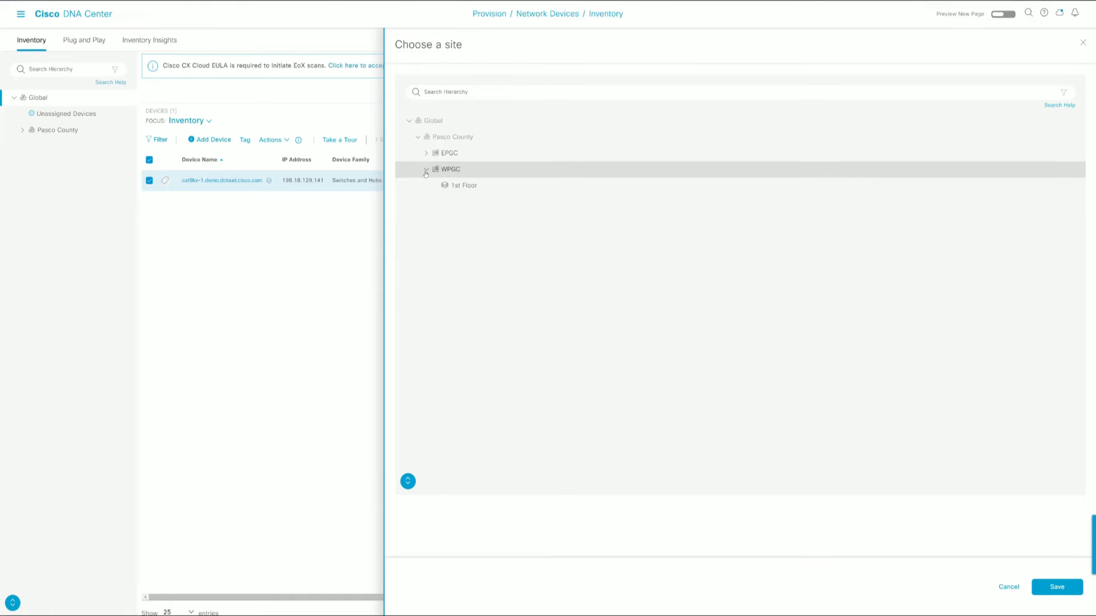
{"action": "left_click", "coordinate": [467, 188]}
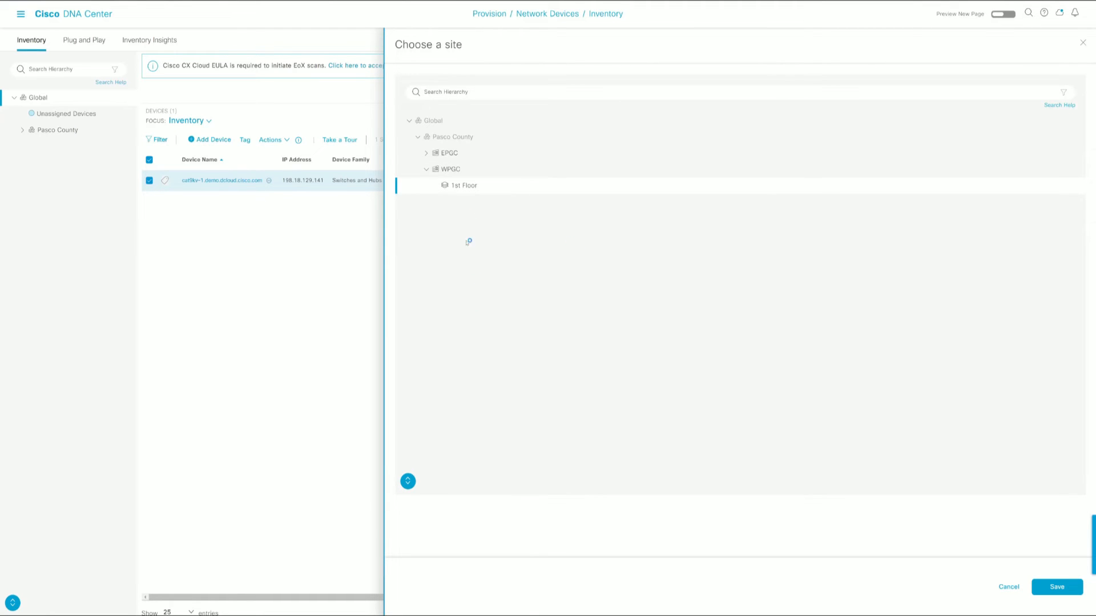
{"action": "left_click", "coordinate": [454, 170]}
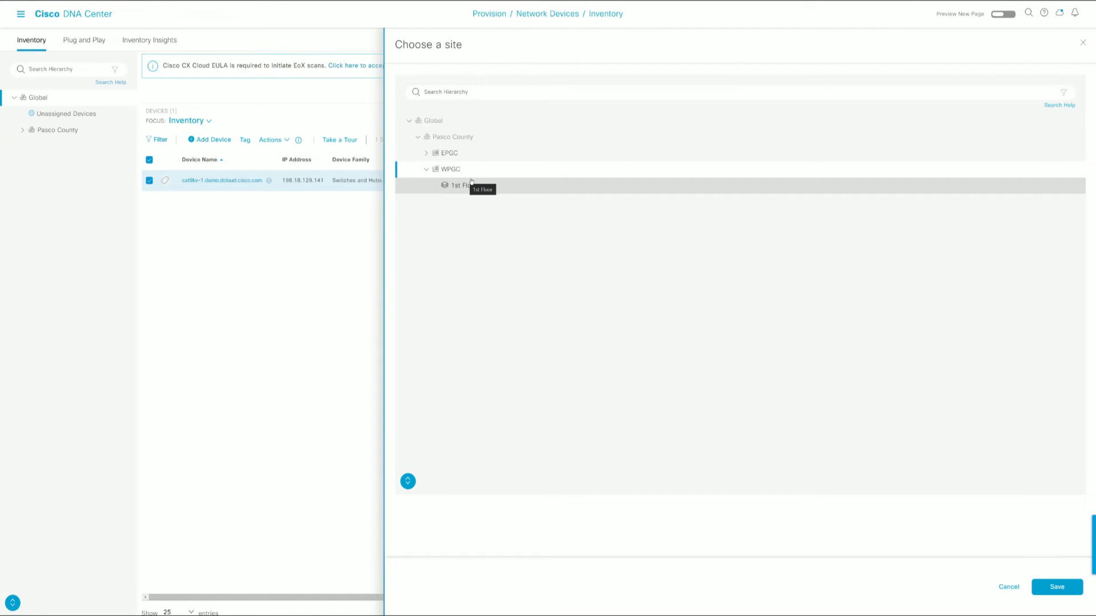
{"action": "left_click", "coordinate": [469, 186]}
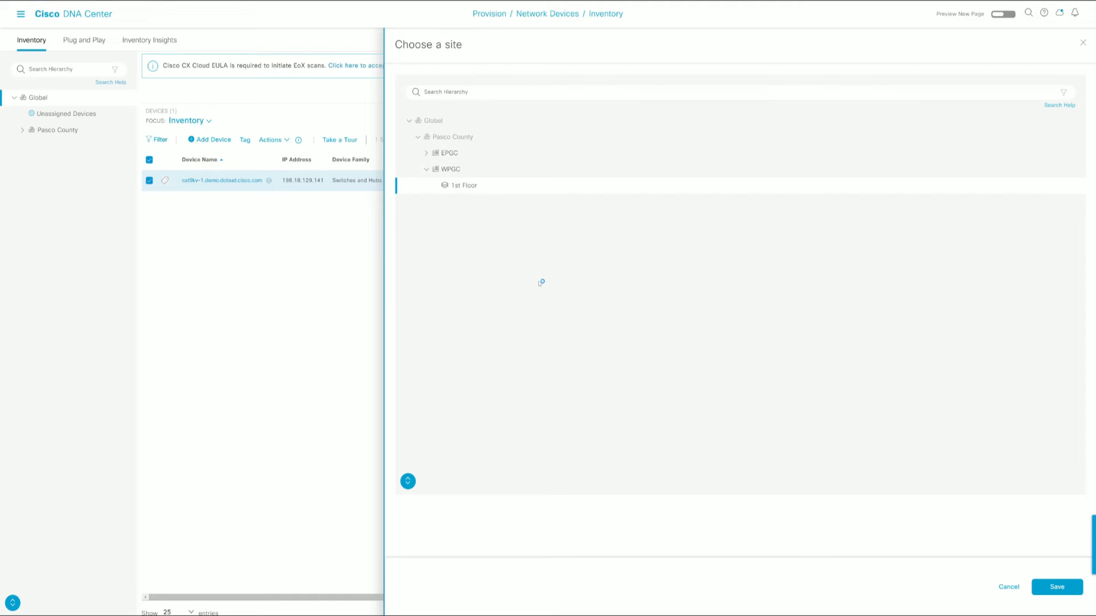
{"action": "left_click", "coordinate": [1056, 587]}
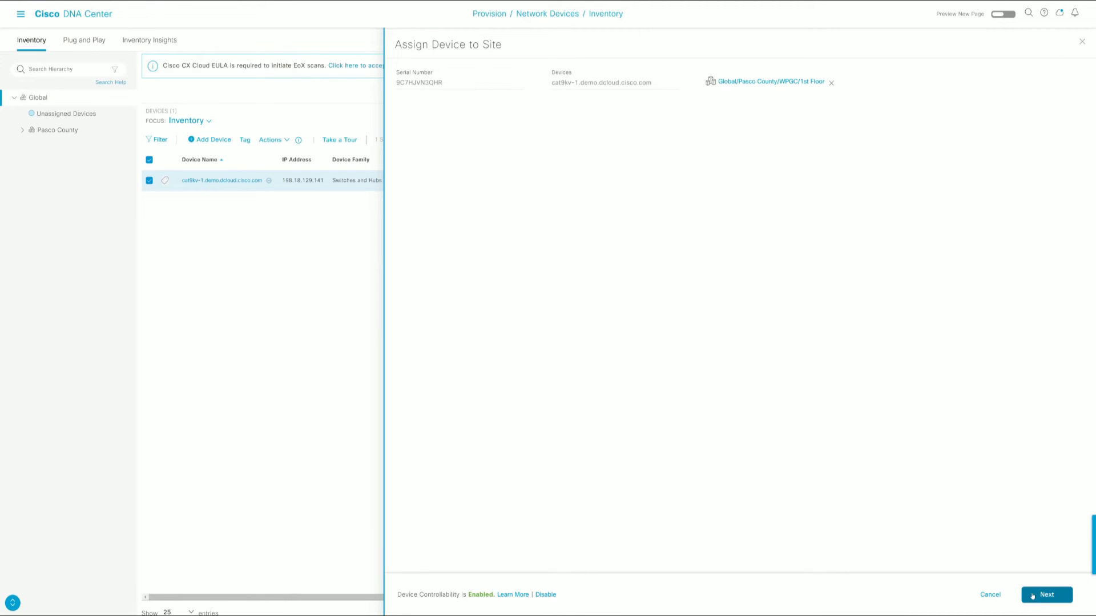
{"action": "left_click", "coordinate": [1033, 596]}
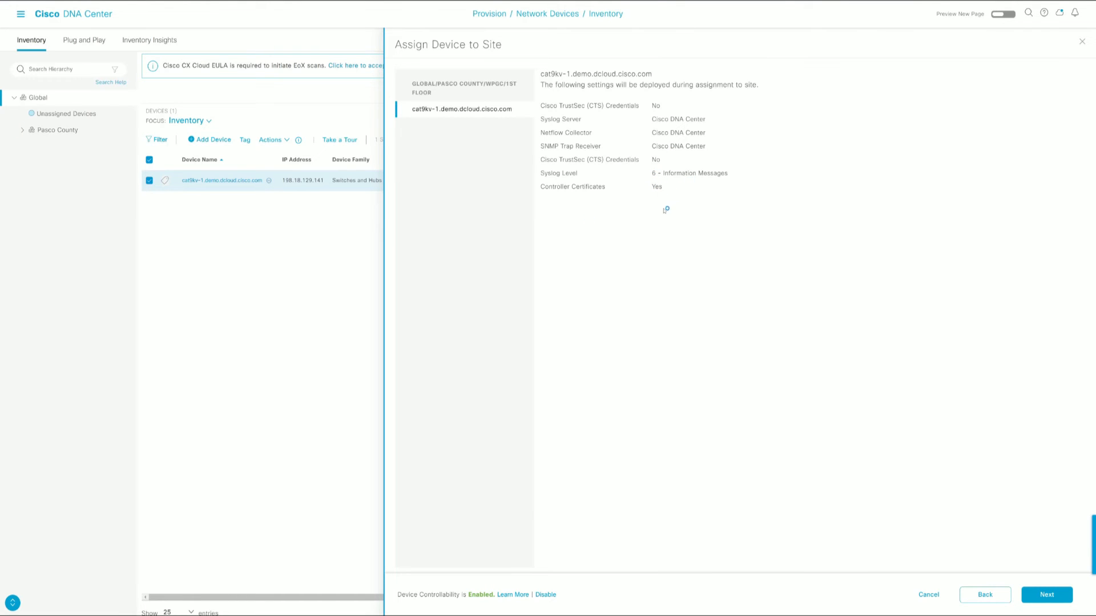
Choose Generate configuration preview for the site assignment and submit it
{"action": "left_click", "coordinate": [1041, 596]}
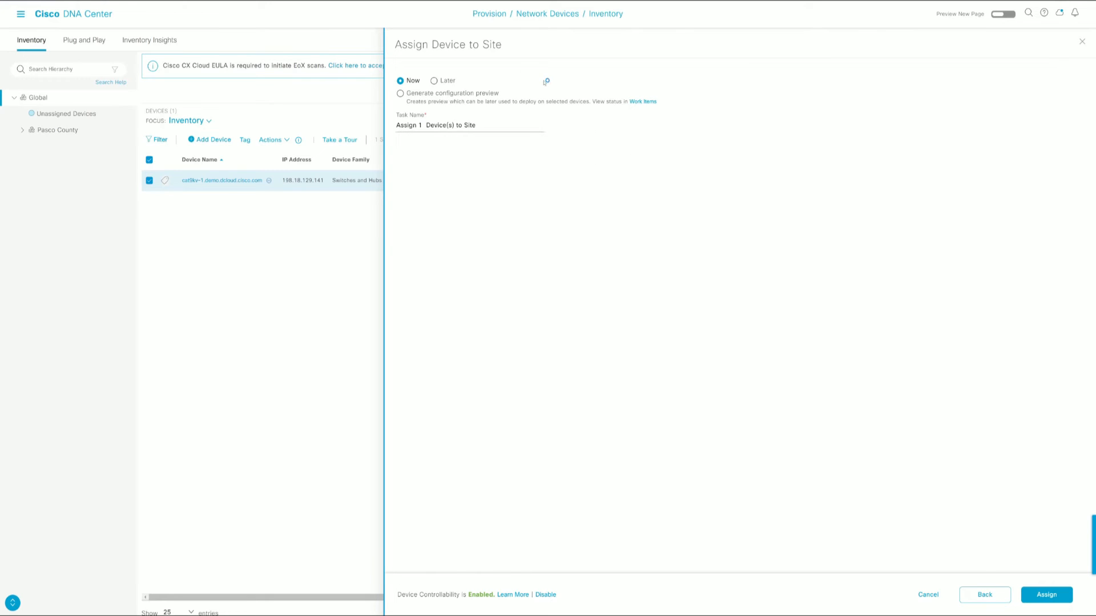
{"action": "left_click", "coordinate": [401, 93]}
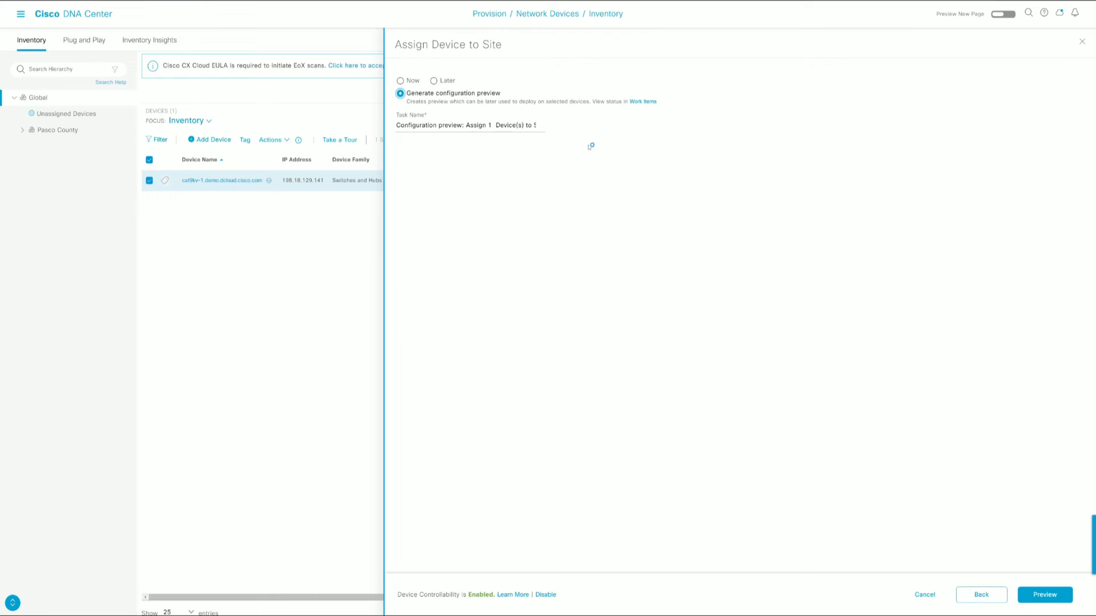
{"action": "left_click", "coordinate": [1045, 594]}
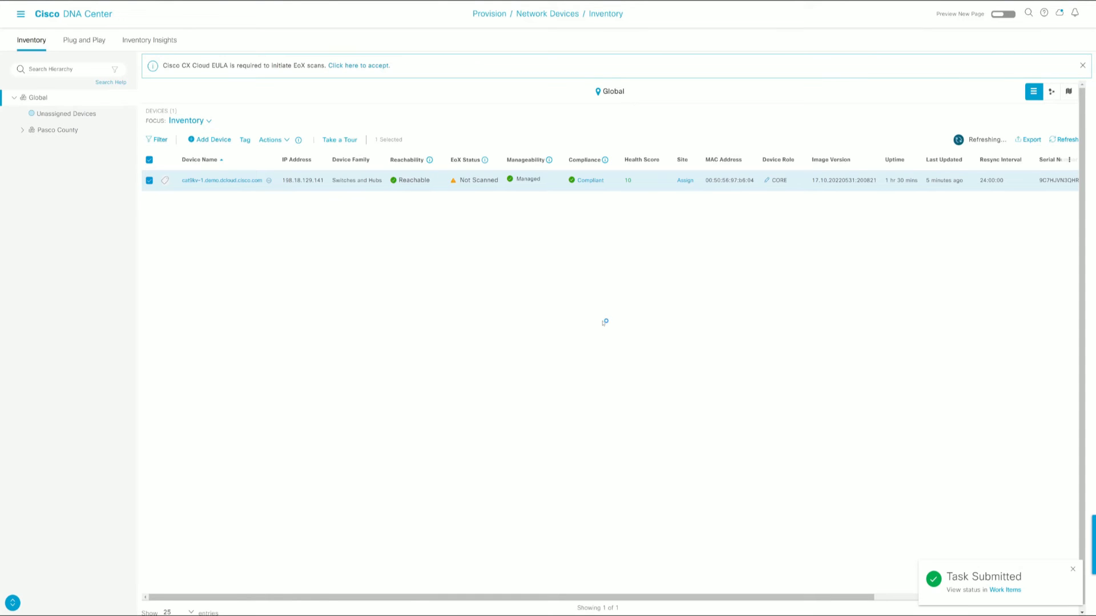
{"action": "left_click", "coordinate": [272, 139]}
{"action": "mouse_move", "coordinate": [287, 166]}
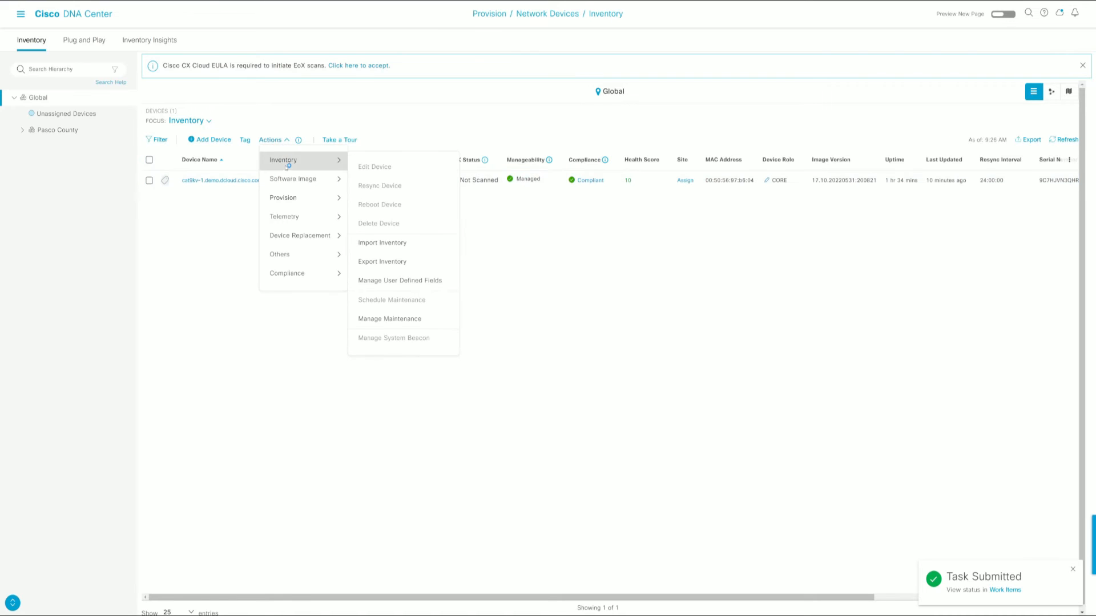
{"action": "mouse_move", "coordinate": [309, 199]}
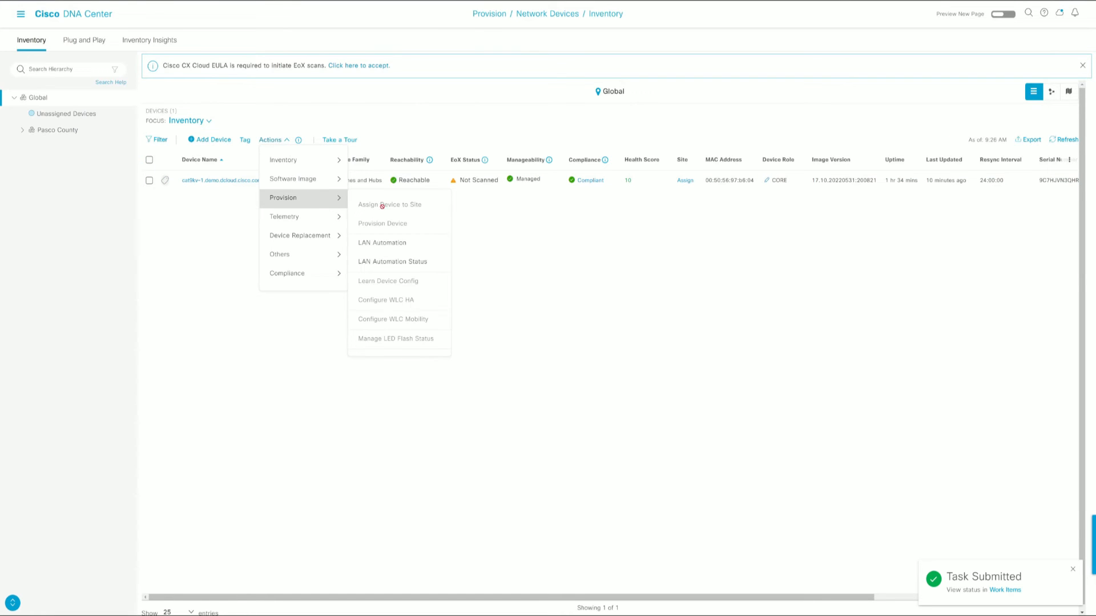
{"action": "left_click", "coordinate": [555, 267]}
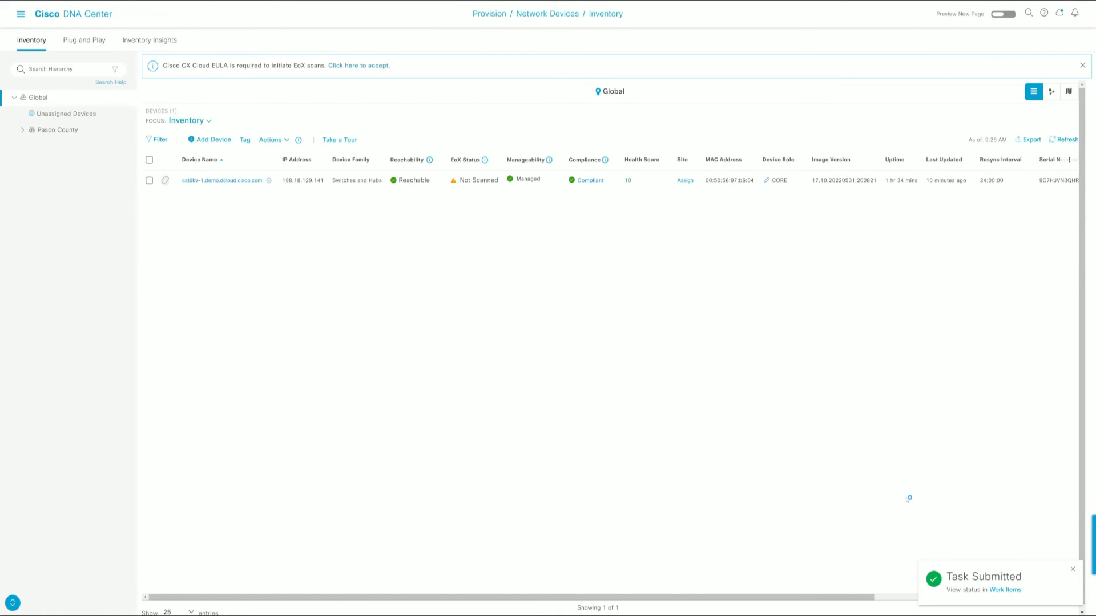
{"action": "right_click", "coordinate": [999, 592]}
{"action": "left_click", "coordinate": [965, 504]}
{"action": "left_click", "coordinate": [197, 0]}
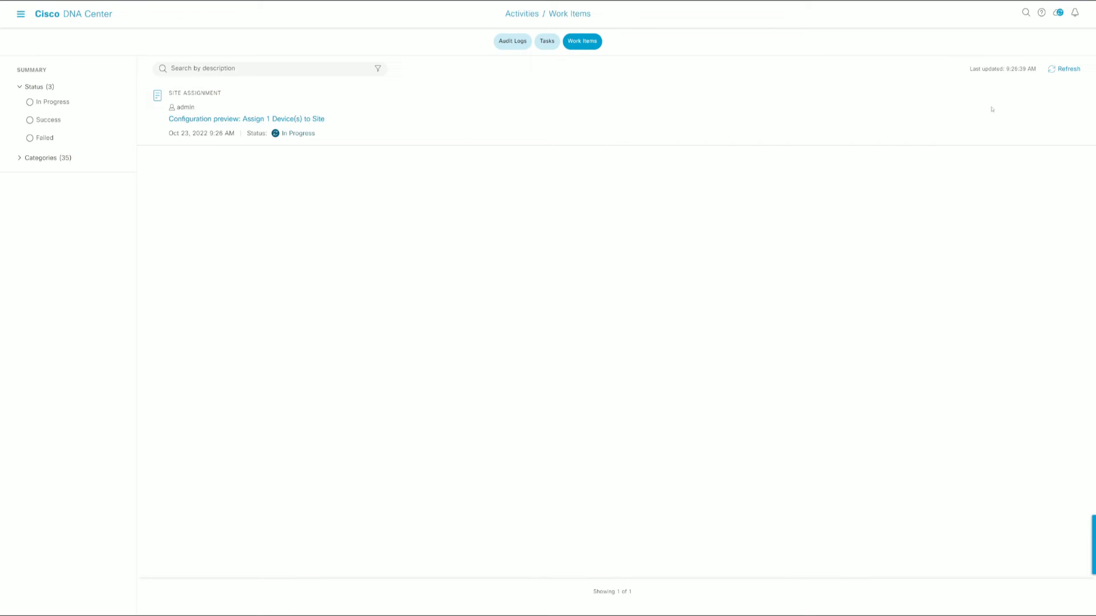
{"action": "left_click", "coordinate": [1076, 69]}
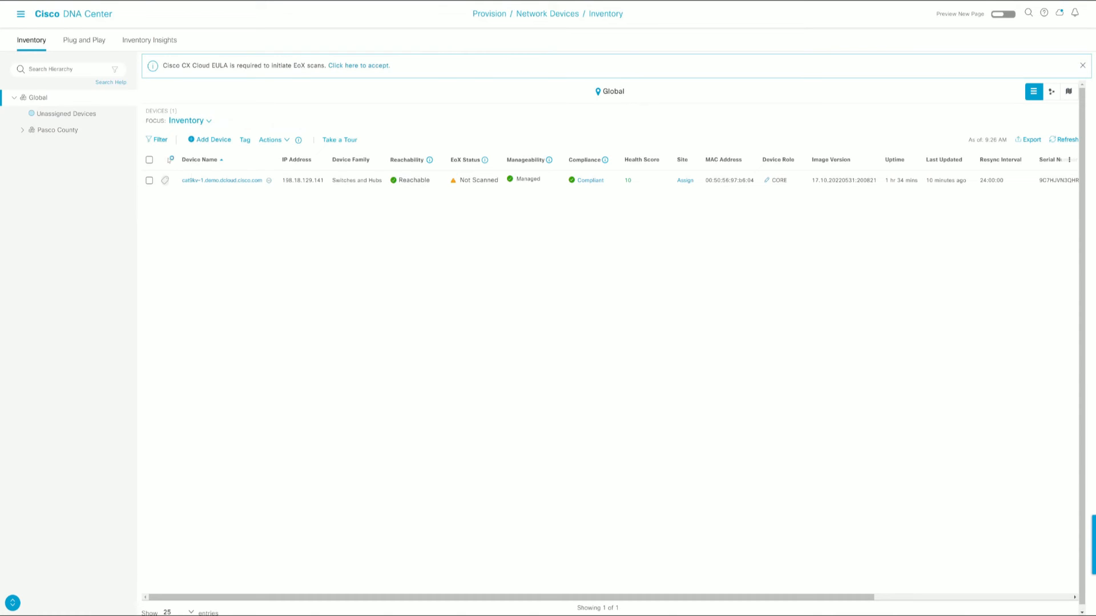
Select cat9kv-1 again, pick Global/Pasco County/WPGC/1st Floor in Assign Device to Site, and save
{"action": "left_click", "coordinate": [149, 160]}
{"action": "left_click", "coordinate": [279, 138]}
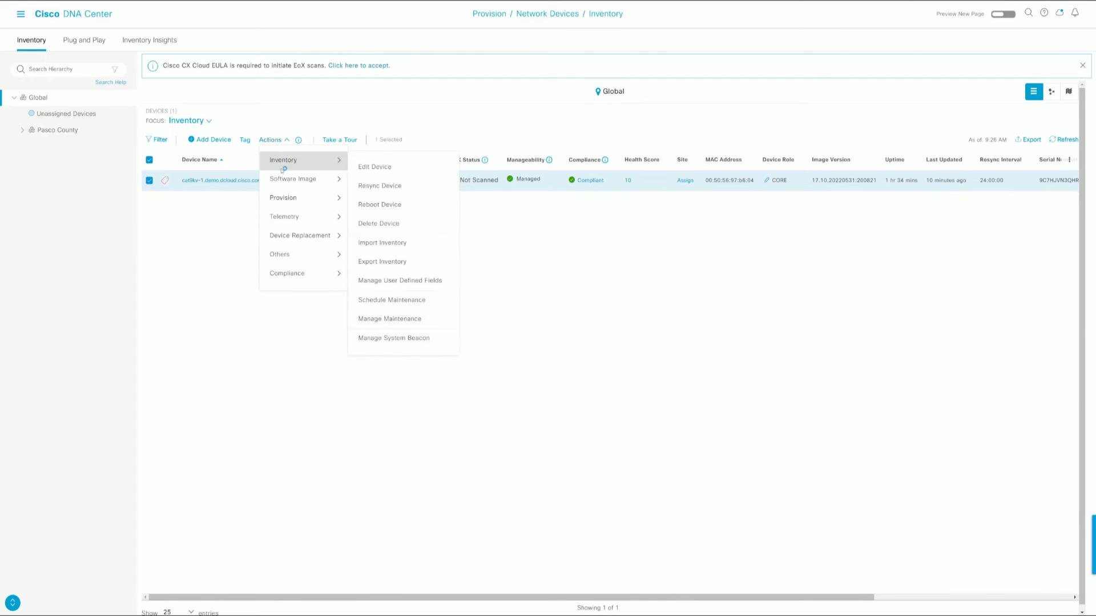
{"action": "mouse_move", "coordinate": [302, 198]}
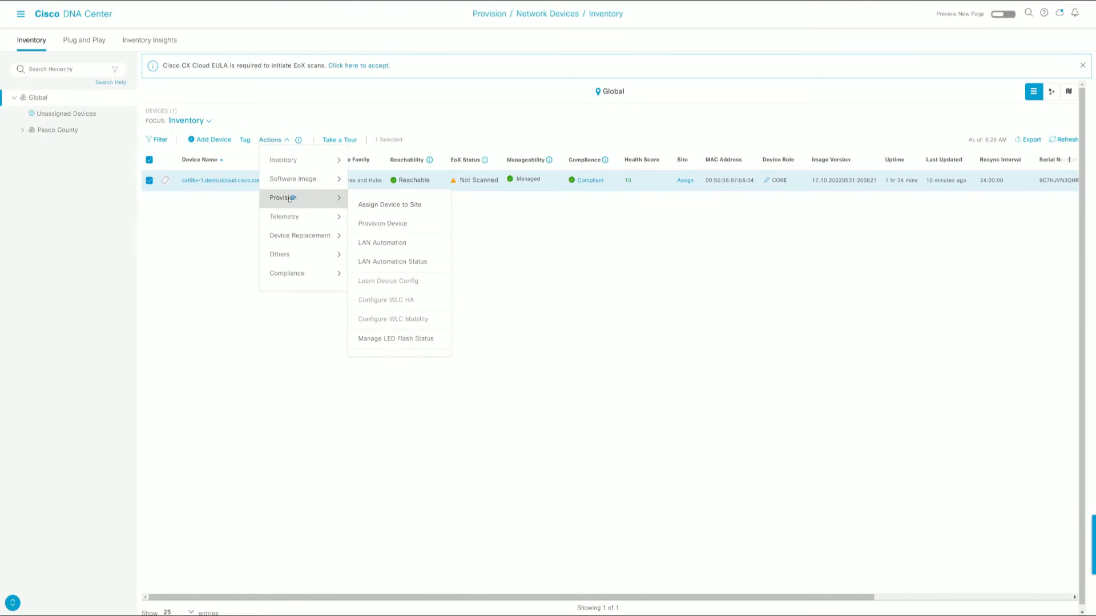
{"action": "left_click", "coordinate": [395, 207]}
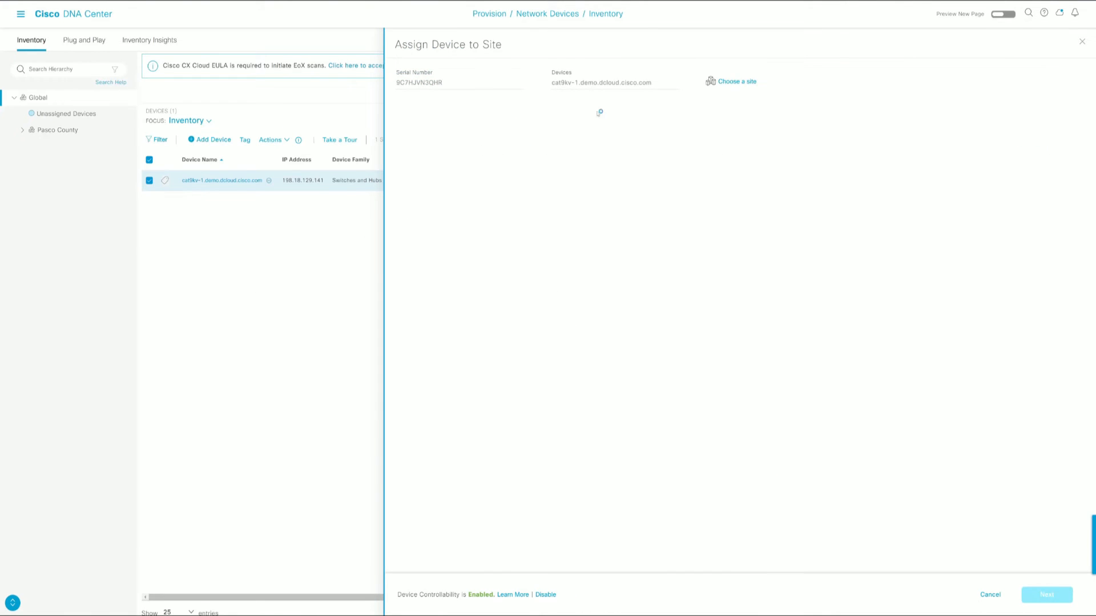
{"action": "left_click", "coordinate": [736, 81]}
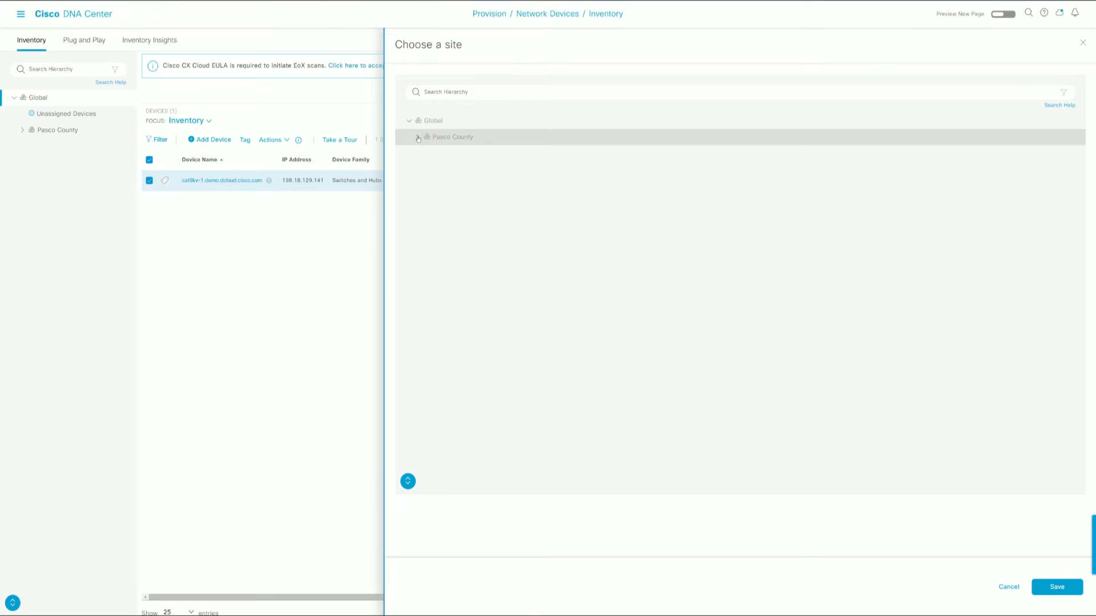
{"action": "left_click", "coordinate": [418, 139]}
{"action": "left_click", "coordinate": [427, 169]}
{"action": "left_click", "coordinate": [462, 188]}
{"action": "left_click", "coordinate": [1050, 586]}
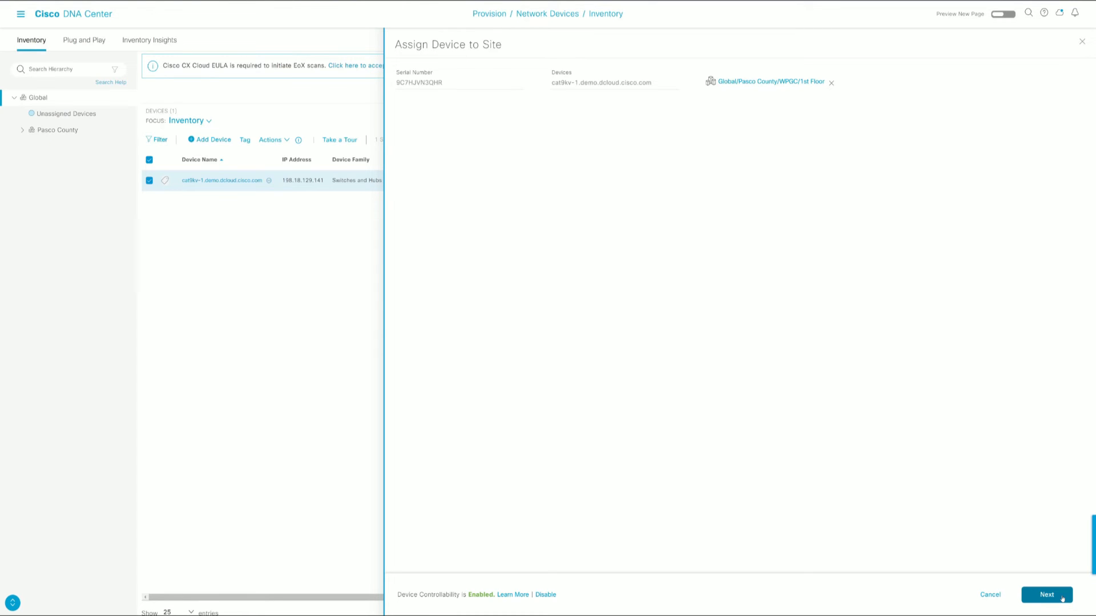
Continue past the summary, schedule the site assignment to run Now, and submit it
{"action": "left_click", "coordinate": [1061, 599]}
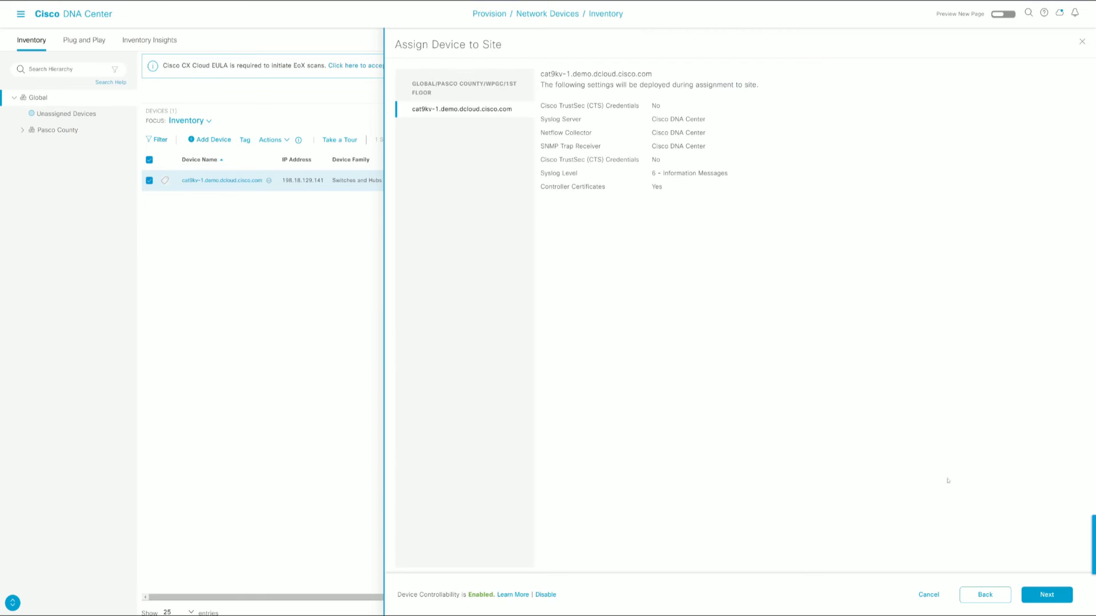
{"action": "left_click", "coordinate": [1039, 590]}
{"action": "left_click", "coordinate": [437, 80]}
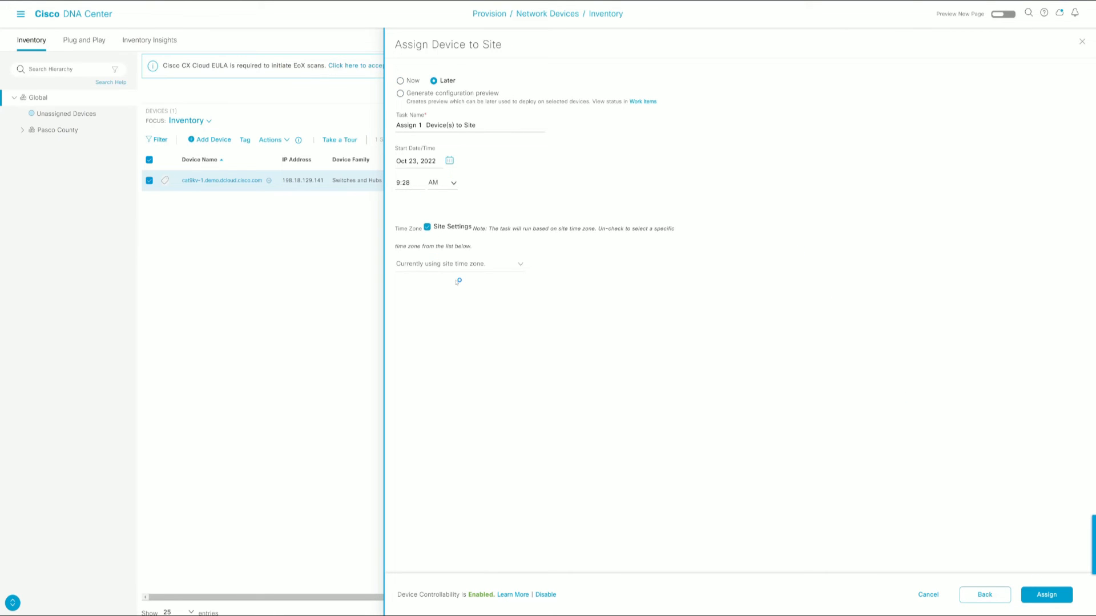
{"action": "left_click", "coordinate": [401, 80]}
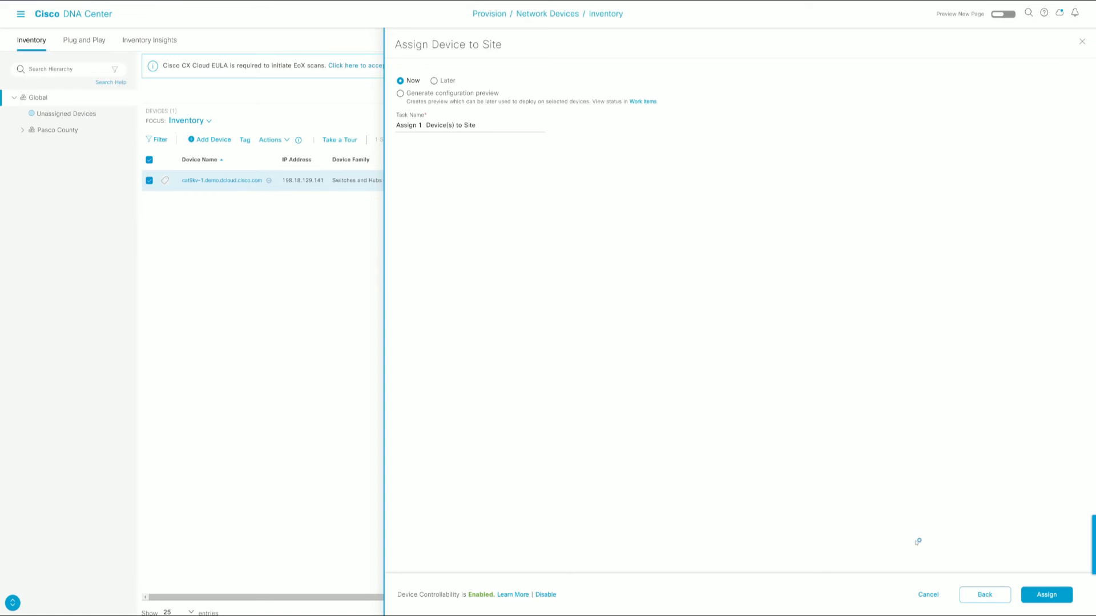
{"action": "left_click", "coordinate": [1048, 599]}
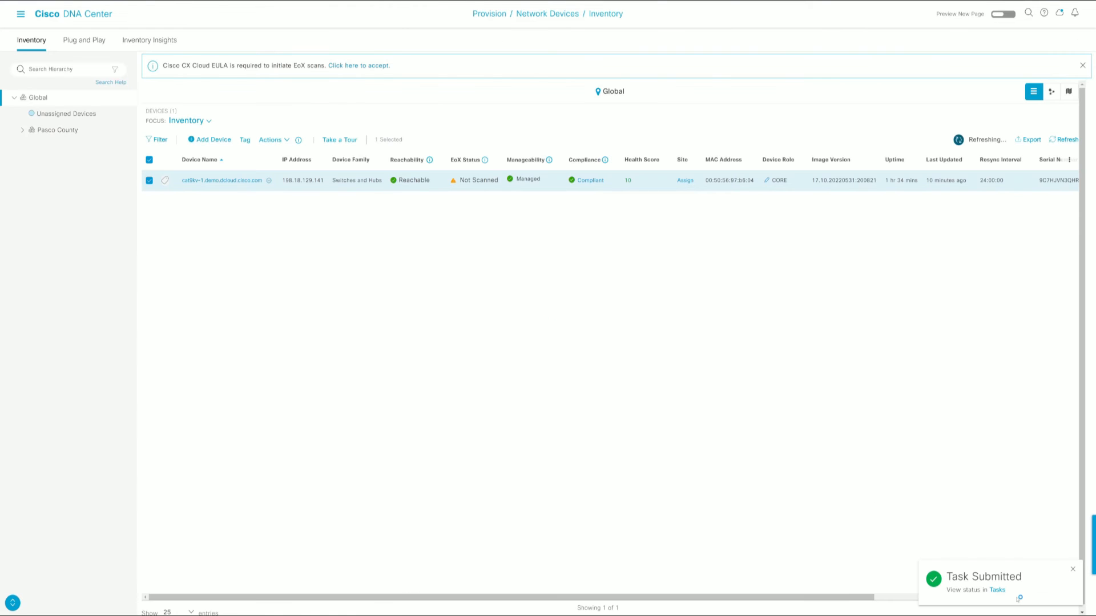
Open the 'Configuration preview: Assign 1 Device(s) to Site' work item to view its CLI commands
{"action": "left_click", "coordinate": [162, 1]}
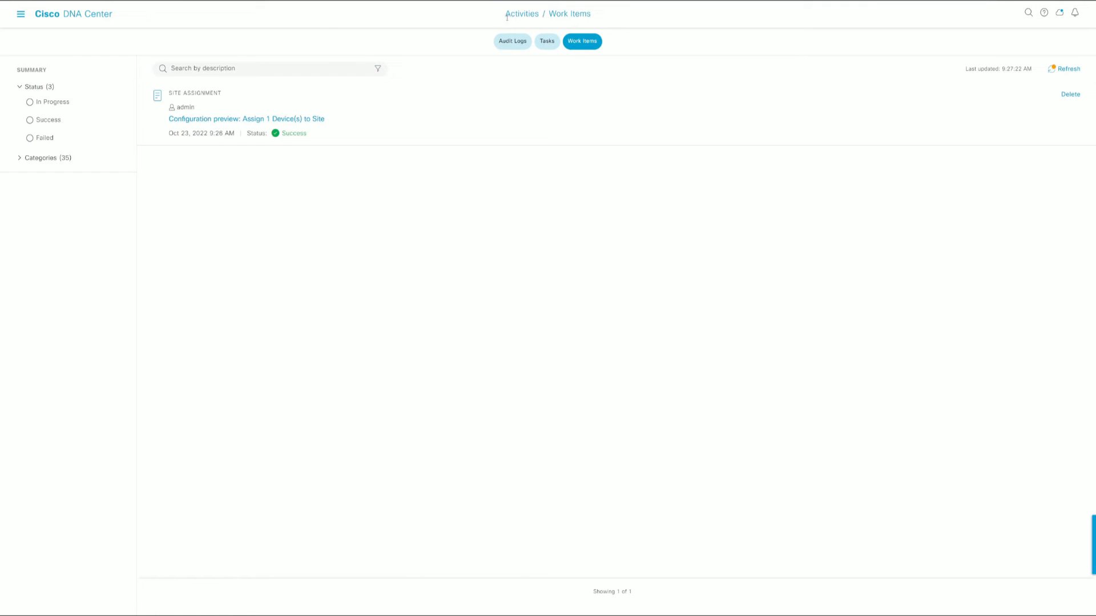
{"action": "left_click", "coordinate": [20, 15]}
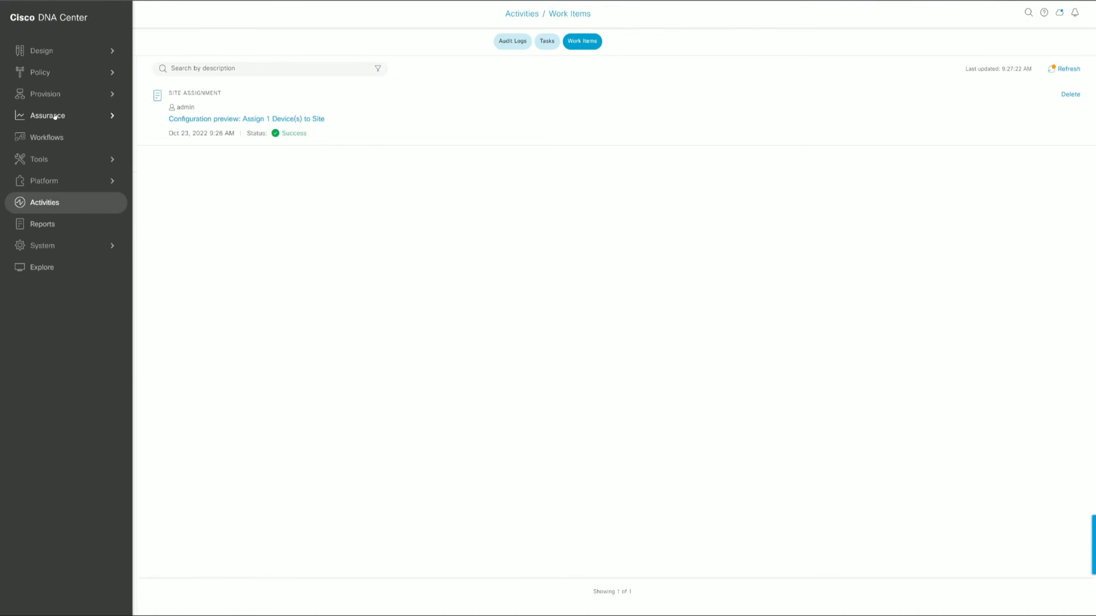
{"action": "left_click", "coordinate": [458, 221]}
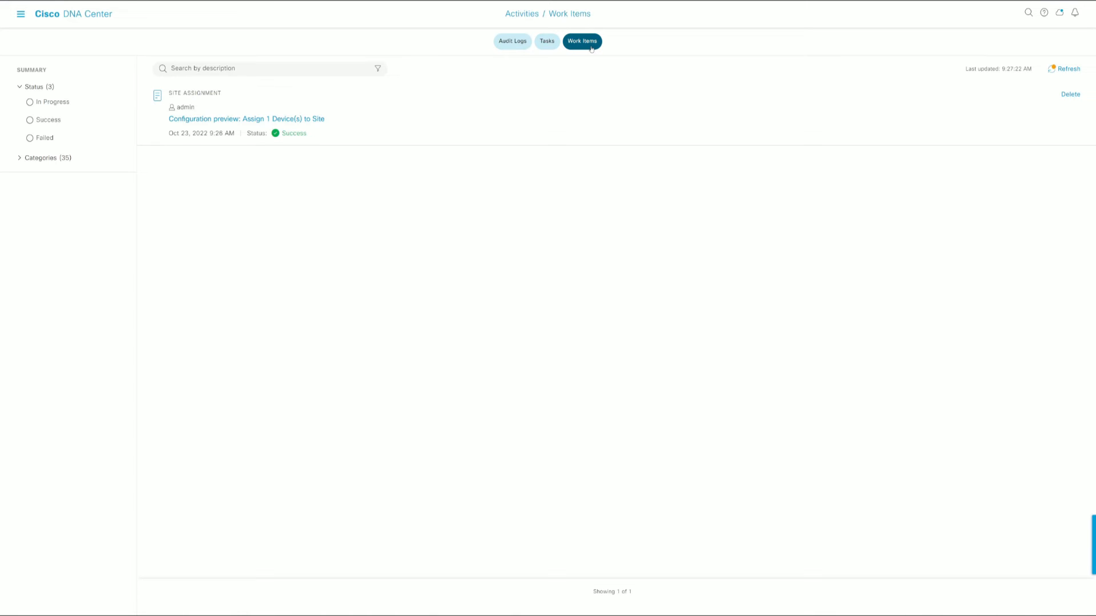
{"action": "left_click", "coordinate": [199, 119]}
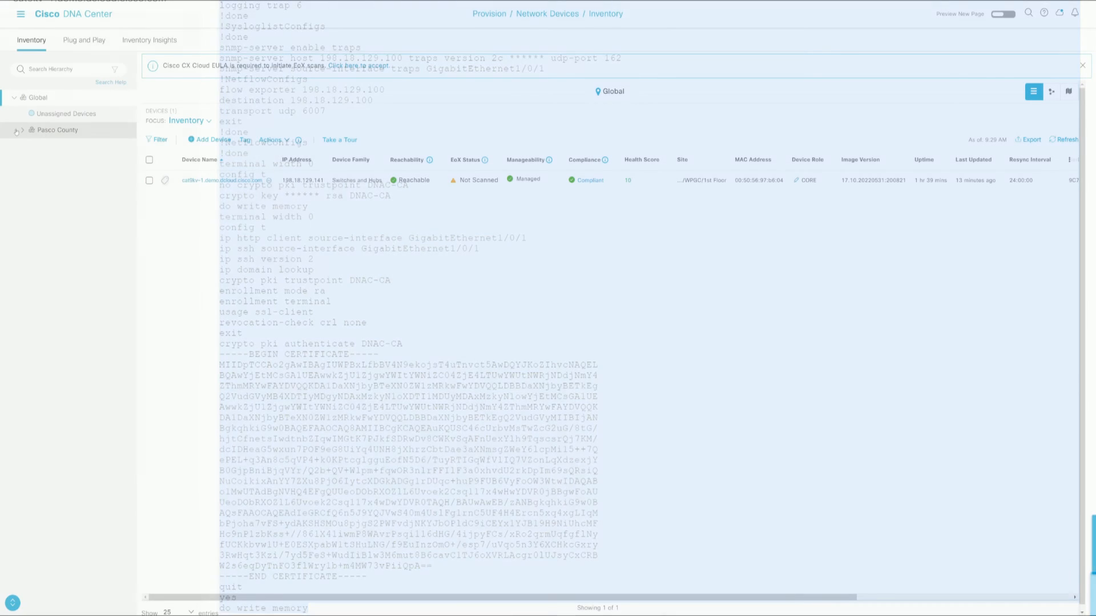
Browse the Inventory site tree (Unassigned Devices, Pasco County, EPGC, WPGC) to find cat9kv-1 under WPGC/1st Floor
{"action": "left_click", "coordinate": [67, 114]}
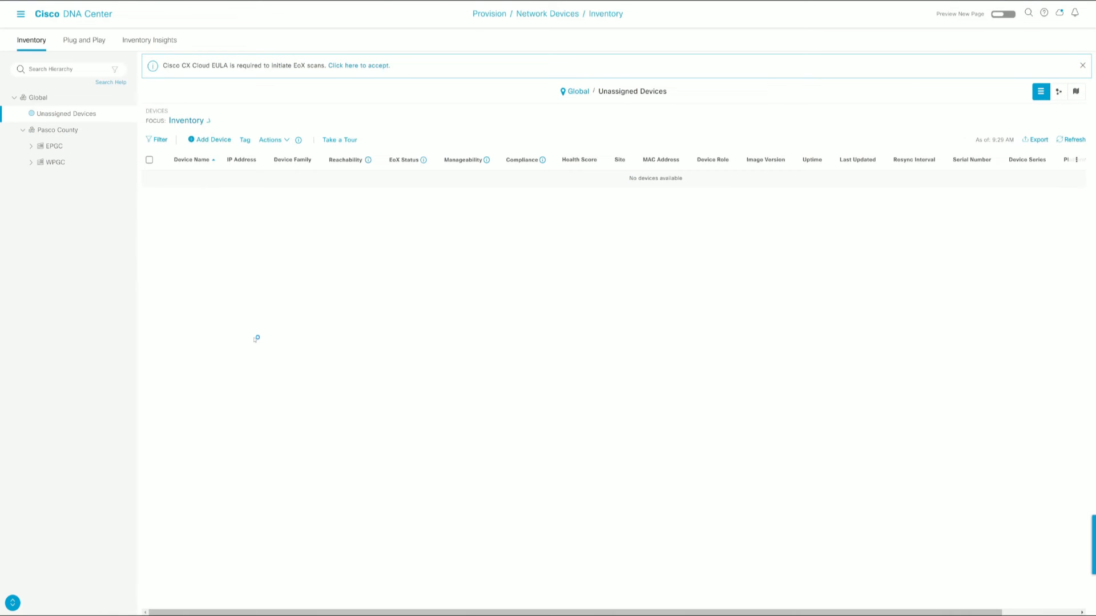
{"action": "left_click", "coordinate": [35, 167]}
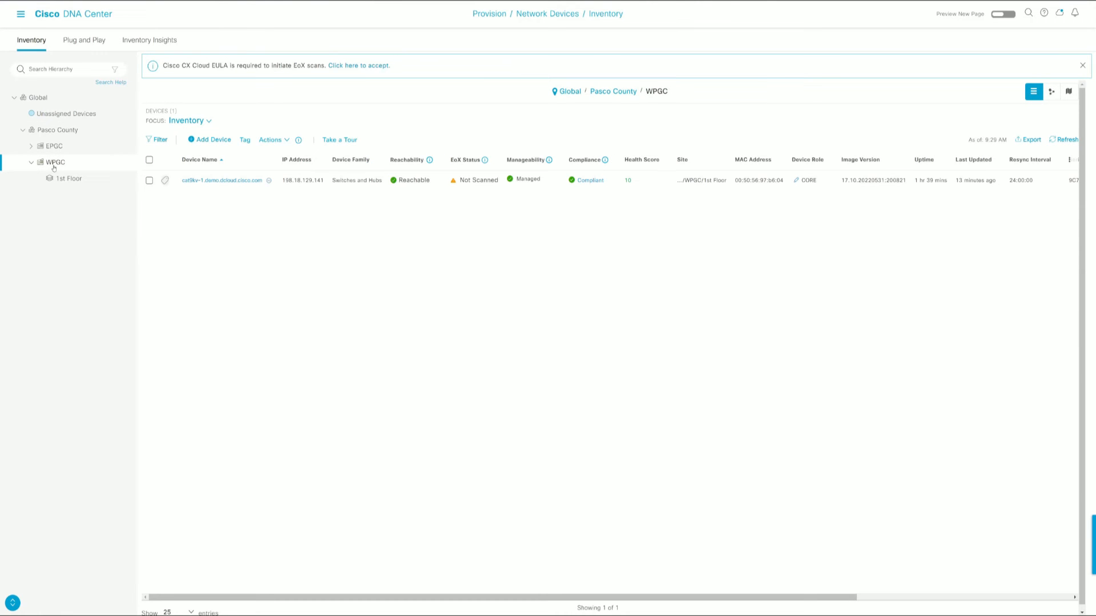
{"action": "left_click", "coordinate": [58, 131]}
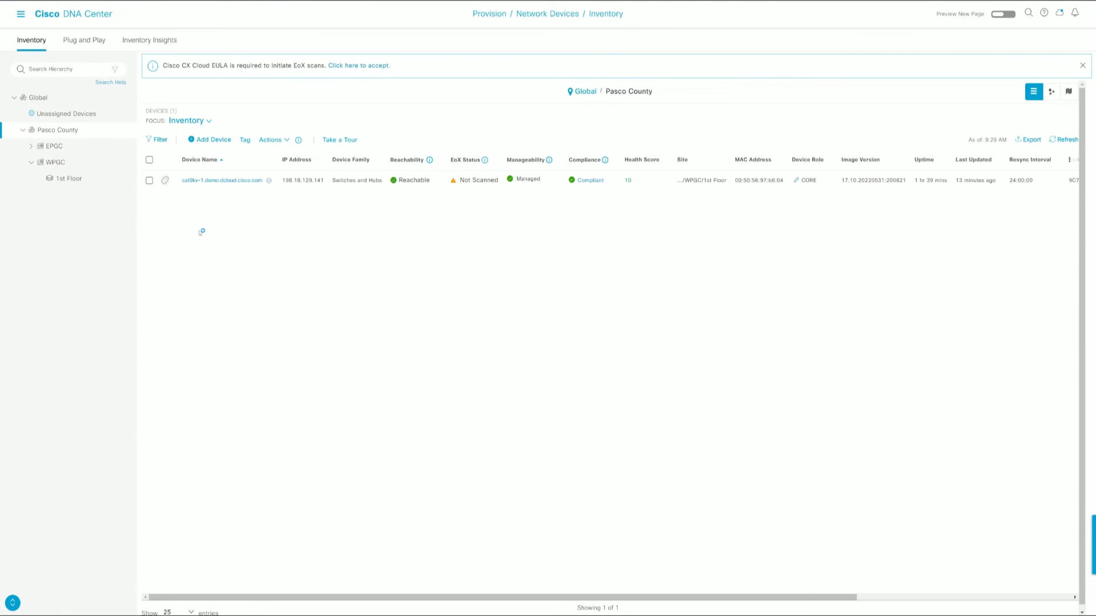
{"action": "left_click", "coordinate": [57, 146]}
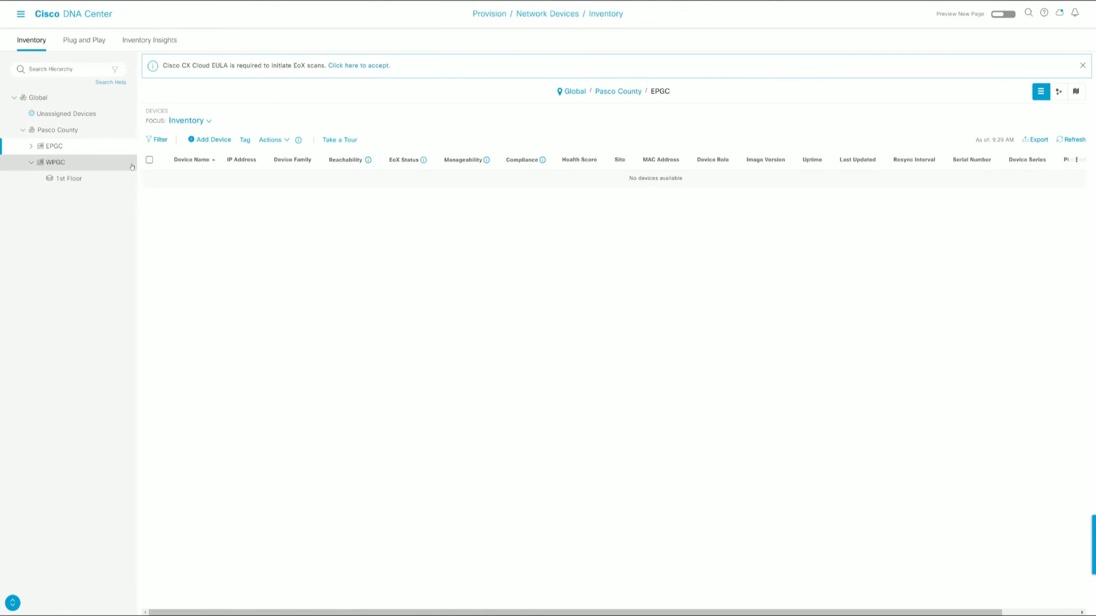
{"action": "left_click", "coordinate": [58, 164]}
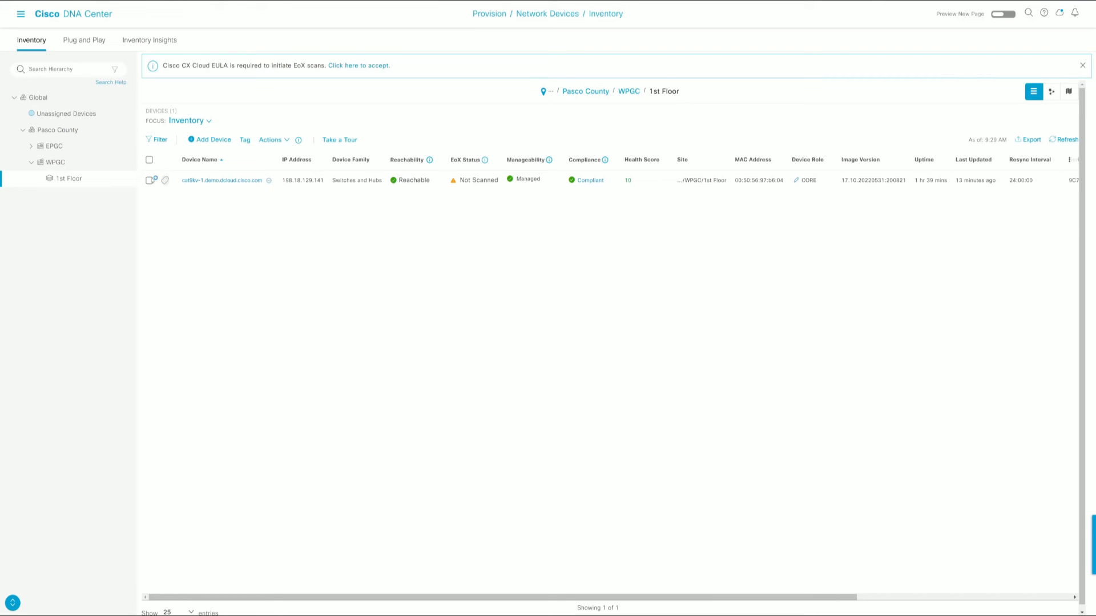
Select cat9kv-1 and start Actions > Provision > Provision Device
{"action": "left_click", "coordinate": [150, 180]}
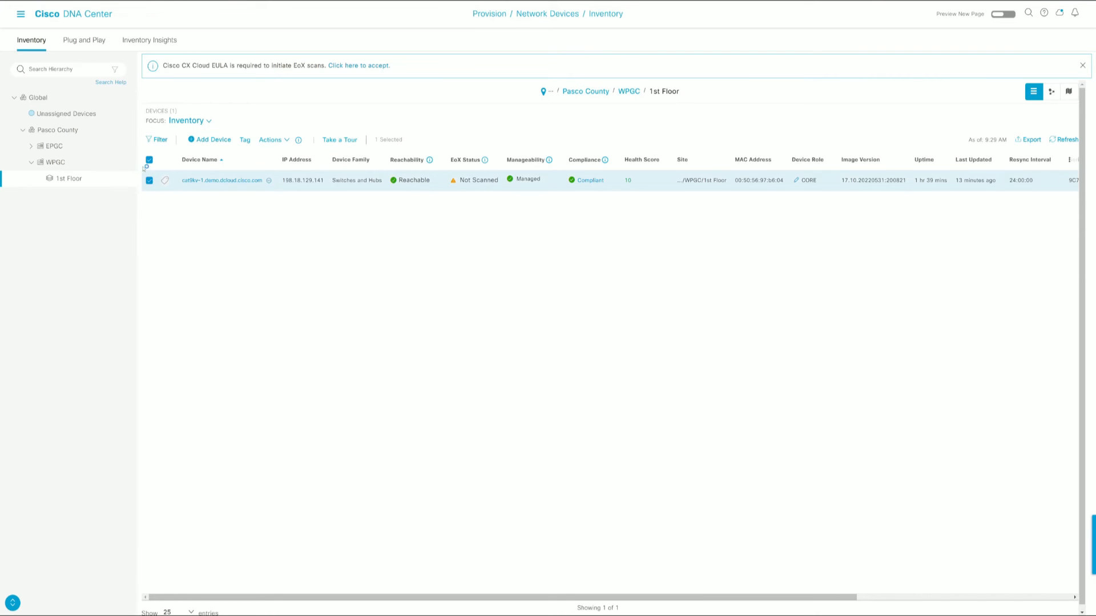
{"action": "left_click", "coordinate": [276, 141]}
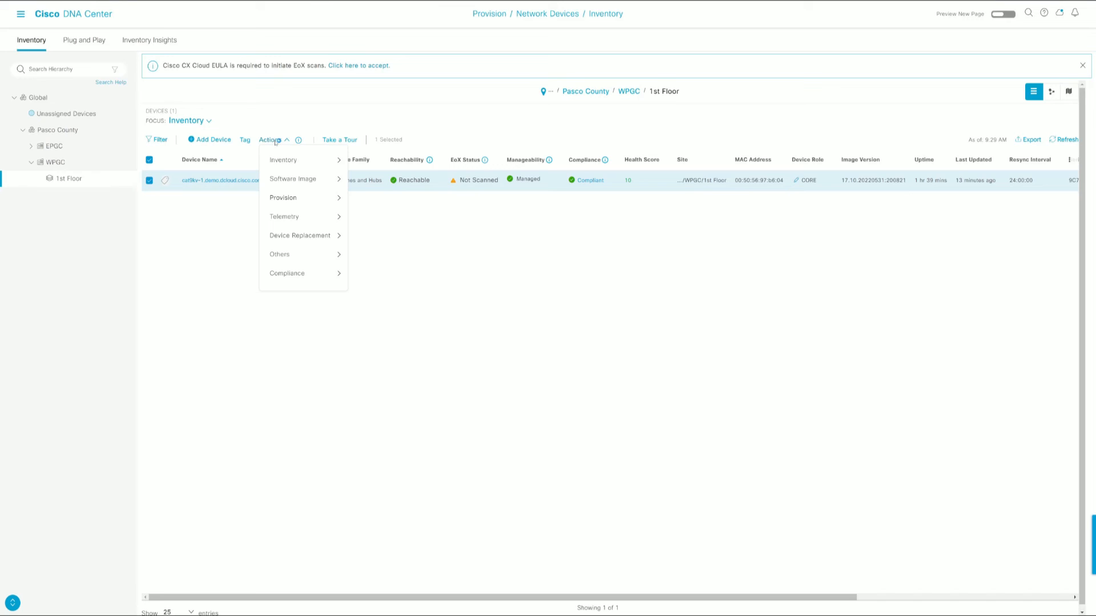
{"action": "left_click", "coordinate": [277, 140]}
{"action": "mouse_move", "coordinate": [297, 198]}
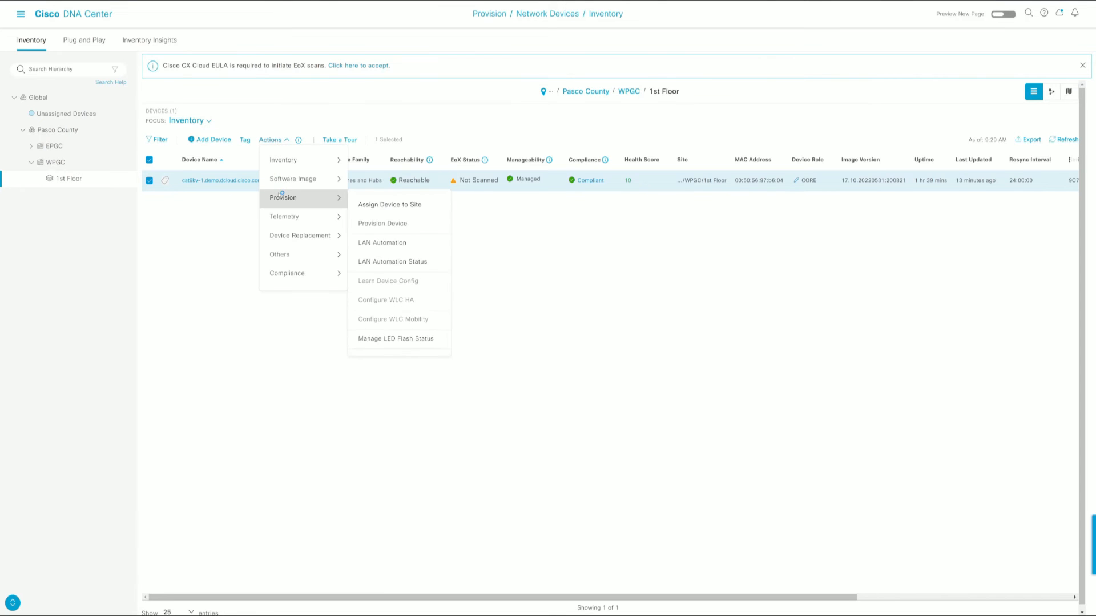
{"action": "left_click", "coordinate": [391, 229]}
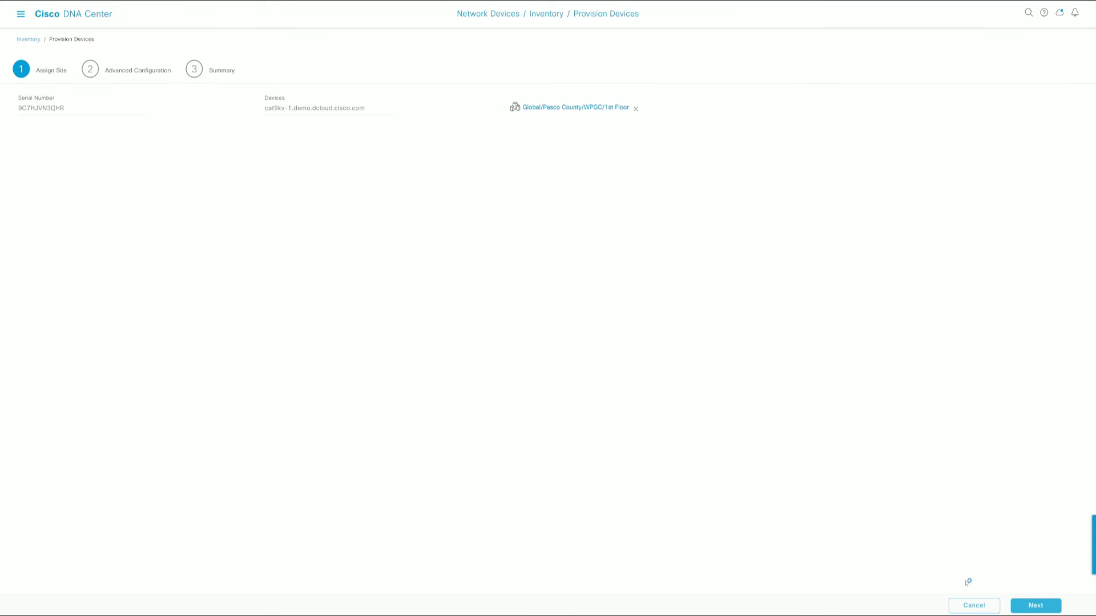
Step through Advanced Configuration and the Summary, then choose Deploy
{"action": "left_click", "coordinate": [1034, 608]}
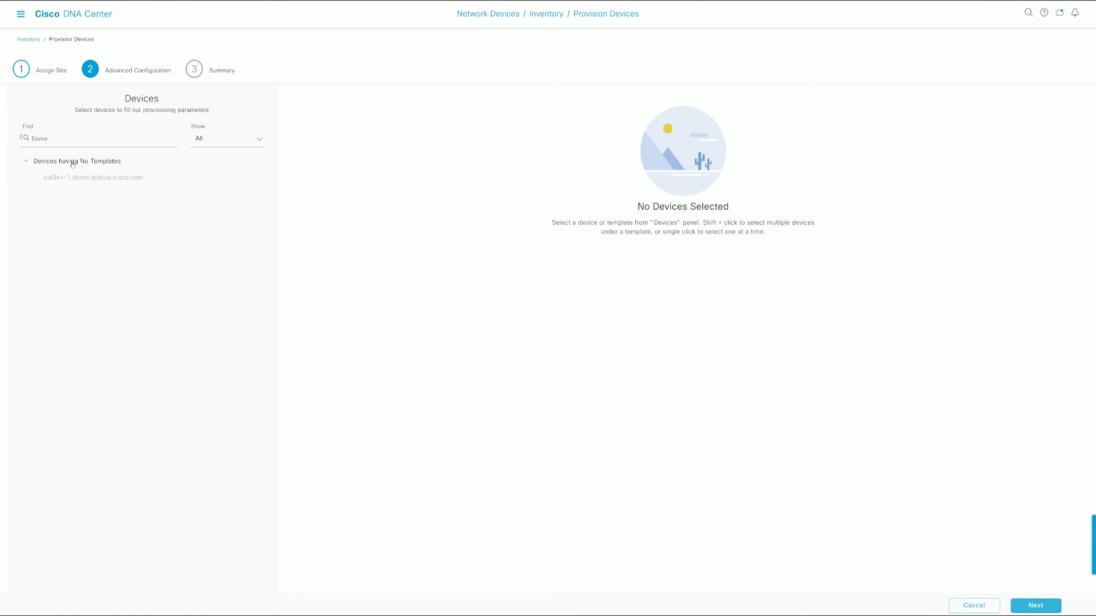
{"action": "mouse_move", "coordinate": [103, 179]}
{"action": "left_click", "coordinate": [1036, 605]}
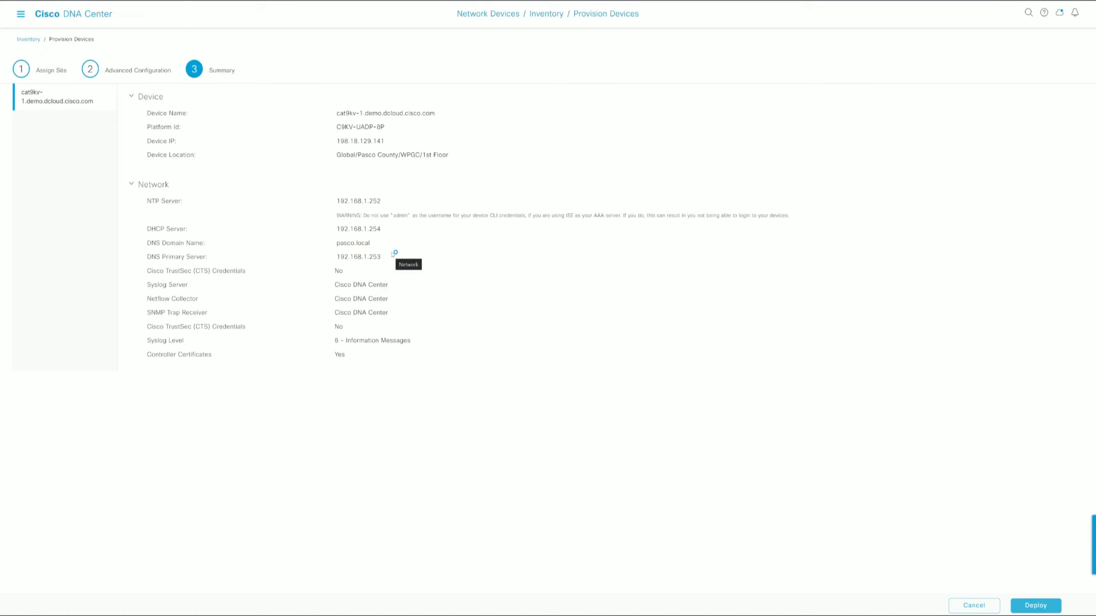
{"action": "left_click", "coordinate": [1044, 604]}
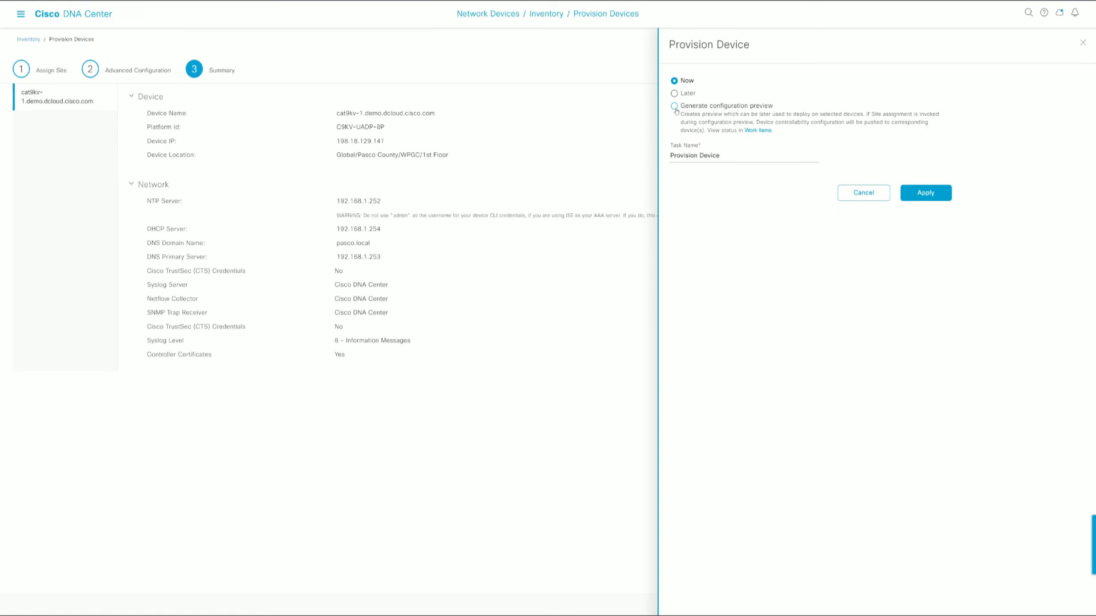
Apply the provisioning of cat9kv-1 now, close the configuration preview and show the task list
{"action": "left_click", "coordinate": [926, 193]}
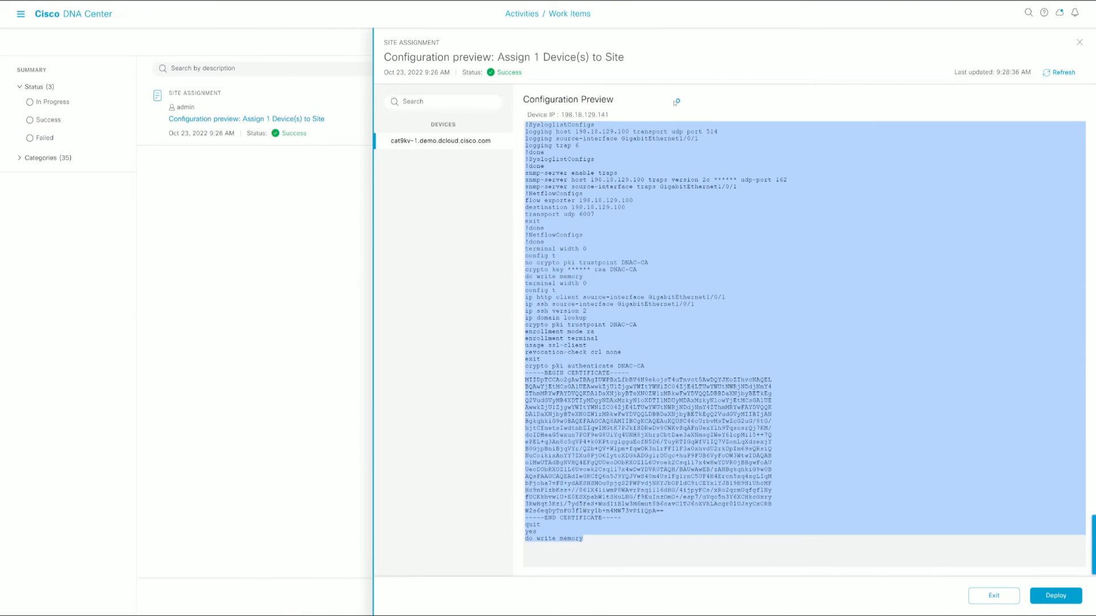
{"action": "left_click", "coordinate": [1079, 43]}
{"action": "left_click", "coordinate": [547, 41]}
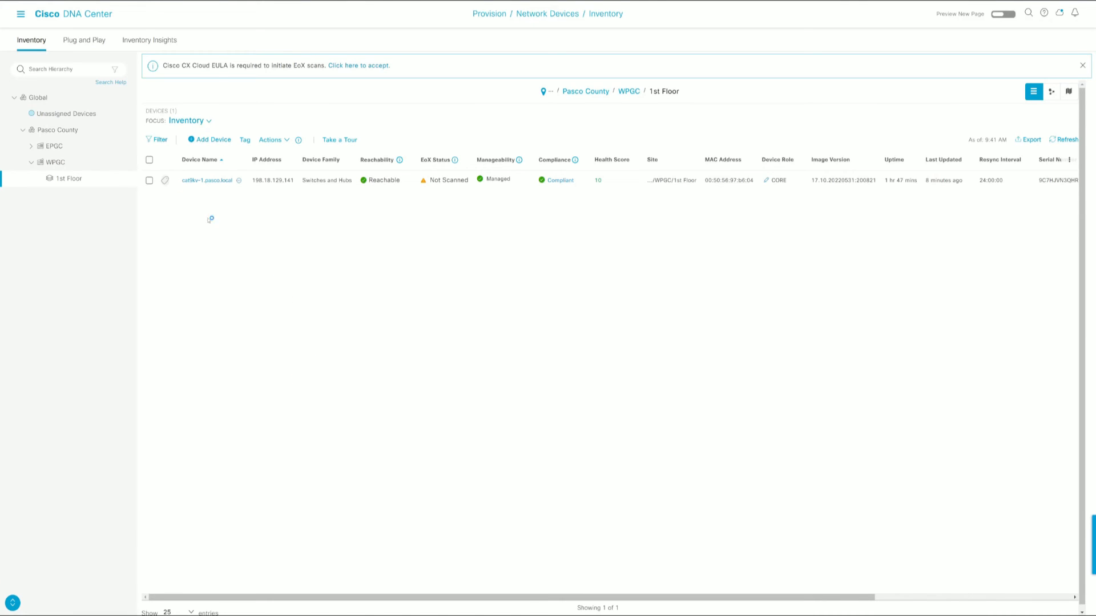
Open Assurance > Health, dismiss the Auto Refresh tip and review the Overall dashboard's 100% healthy devices
{"action": "left_click", "coordinate": [20, 16]}
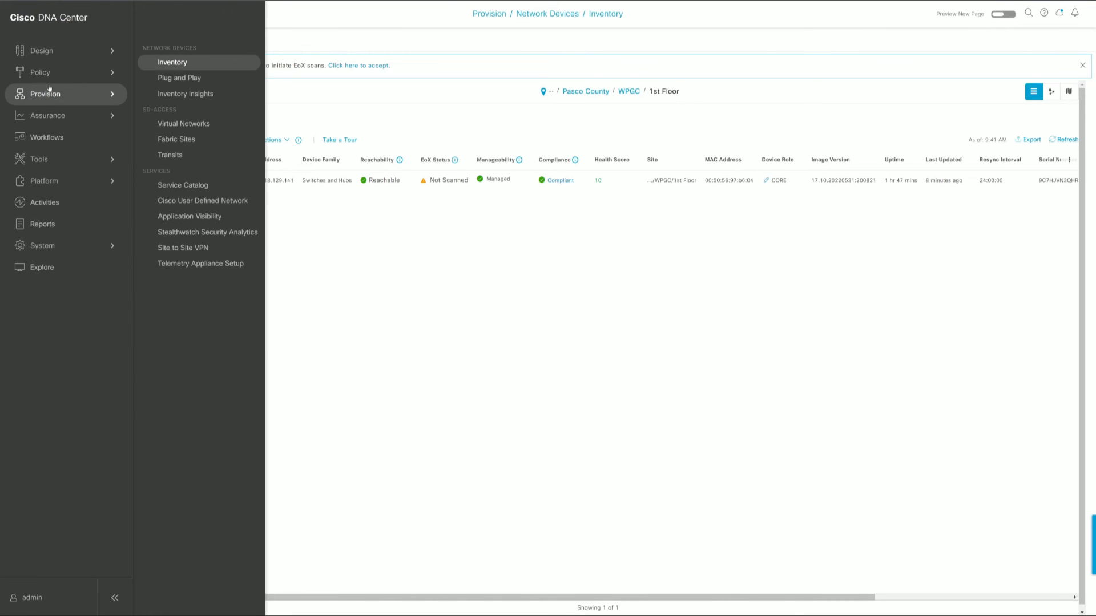
{"action": "mouse_move", "coordinate": [47, 117]}
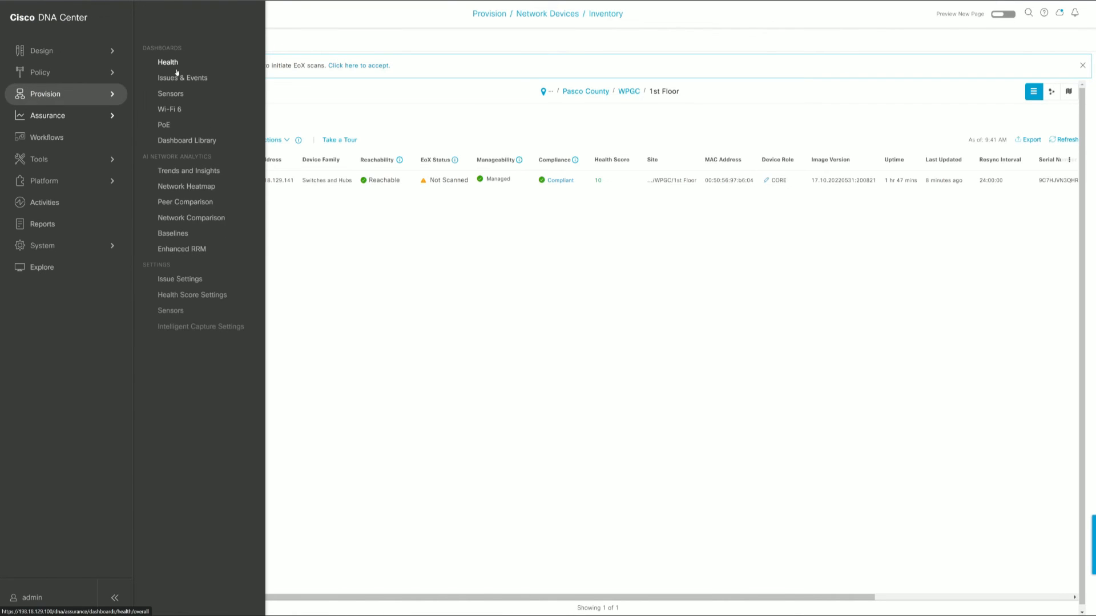
{"action": "left_click", "coordinate": [176, 70]}
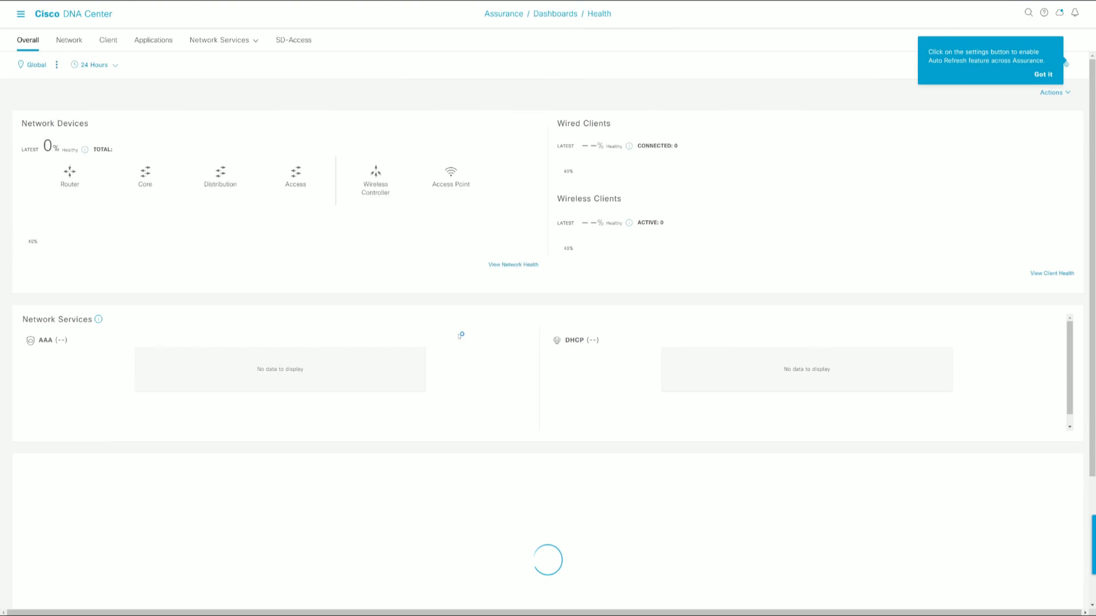
{"action": "left_click", "coordinate": [1043, 75]}
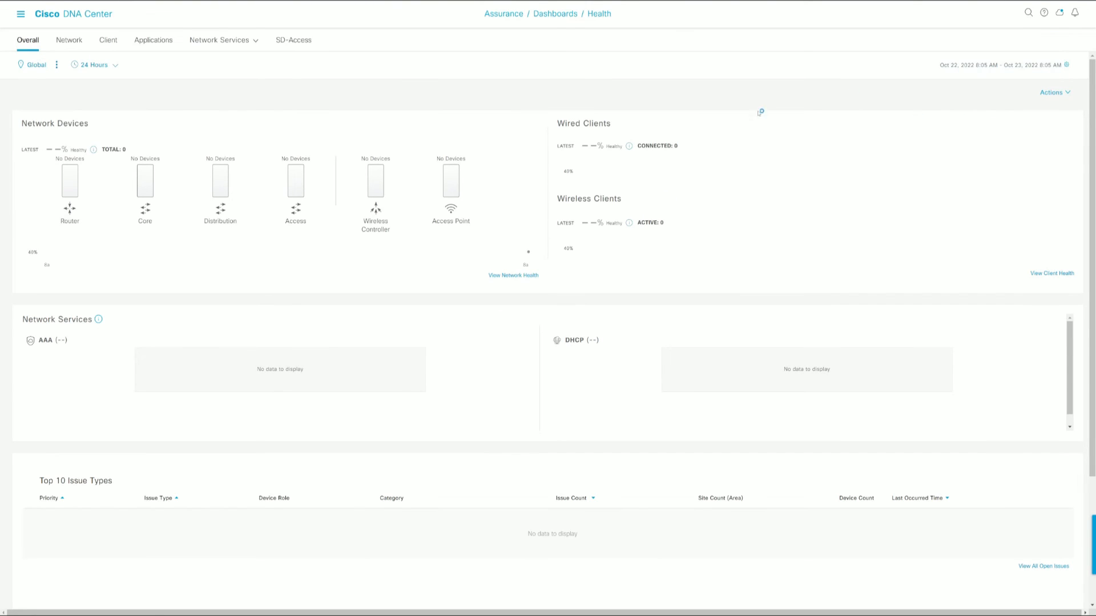
{"action": "left_click", "coordinate": [53, 6]}
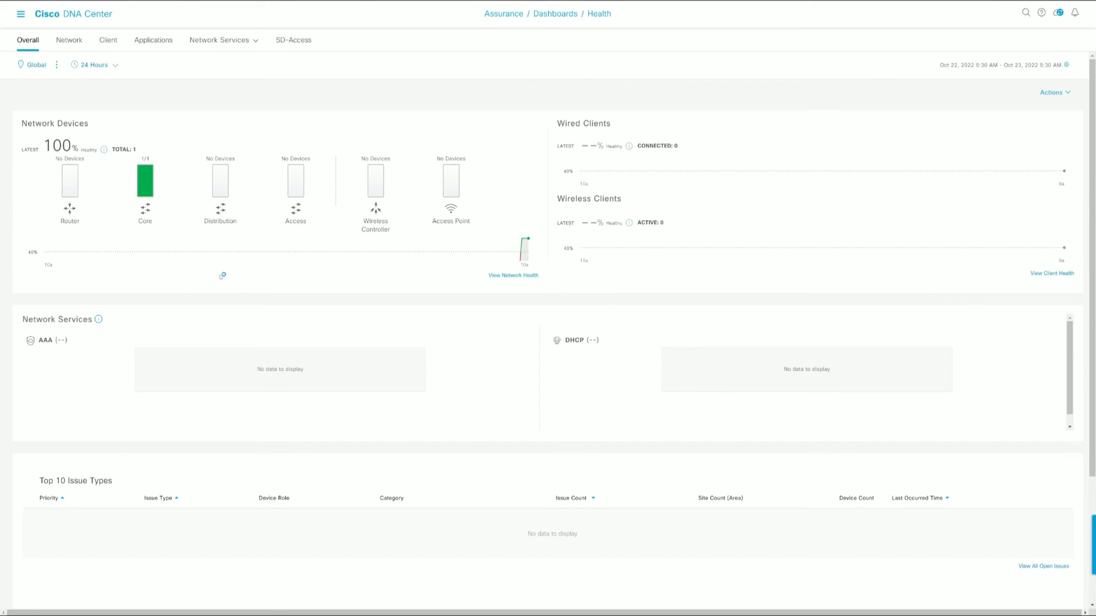
{"action": "mouse_move", "coordinate": [146, 200]}
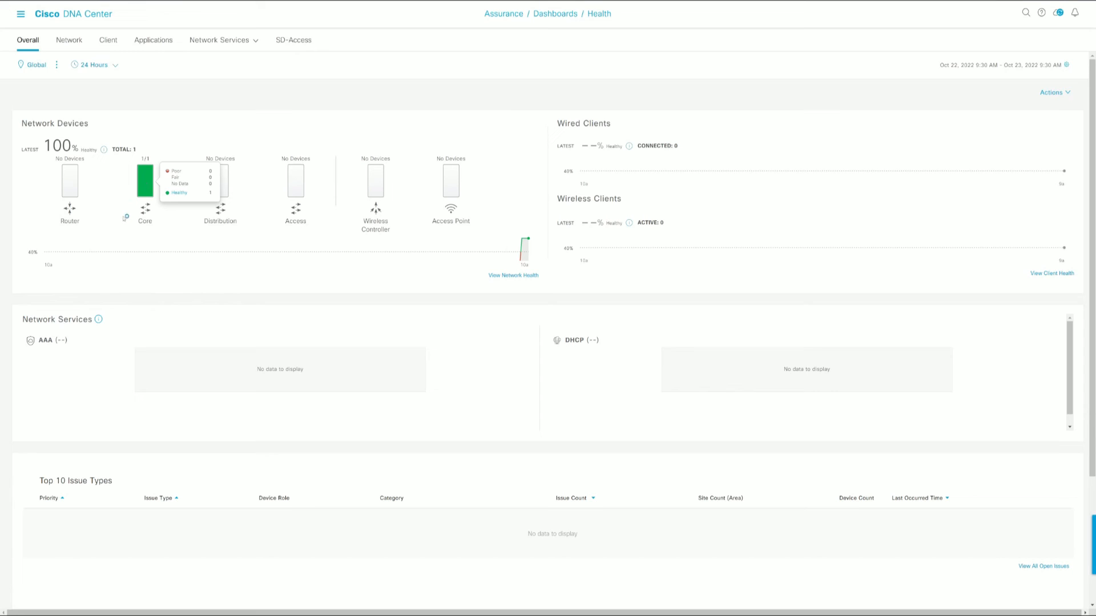
{"action": "mouse_move", "coordinate": [105, 219]}
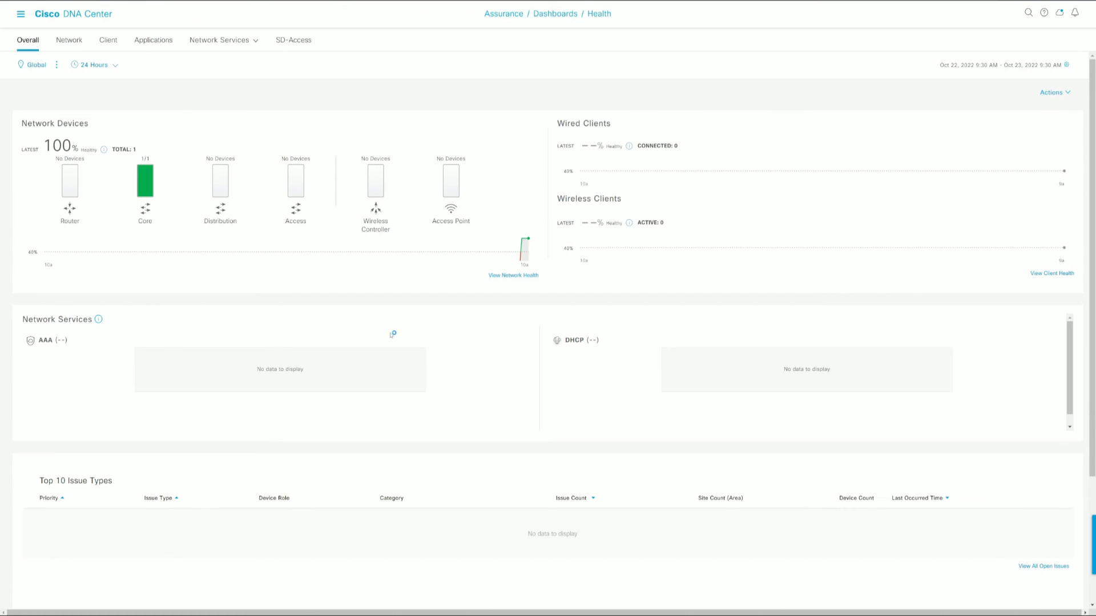
{"action": "scroll", "coordinate": [284, 257], "scroll_direction": "down", "scroll_amount": 1}
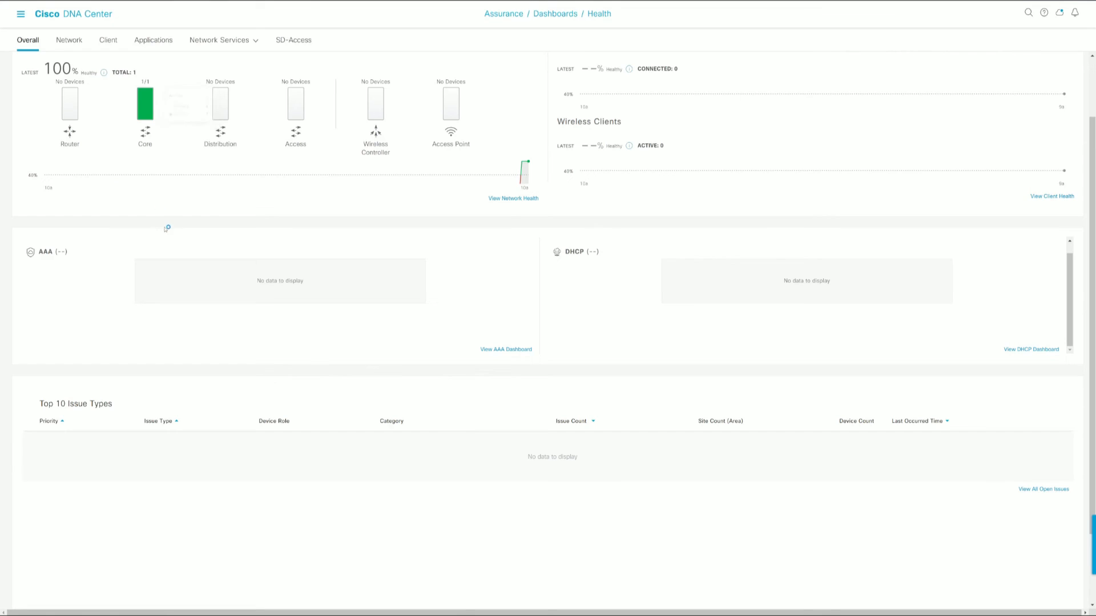
{"action": "scroll", "coordinate": [165, 226], "scroll_direction": "up", "scroll_amount": 3}
Drill into Core device health and list the Good-health devices, showing cat9kv-1, then close the details
{"action": "left_click", "coordinate": [145, 179]}
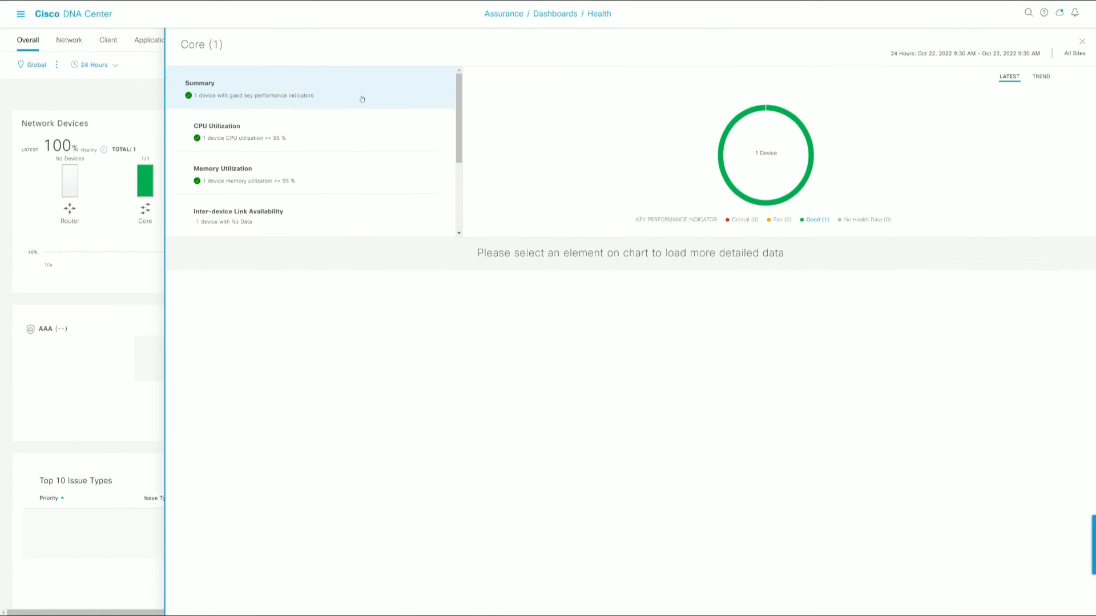
{"action": "scroll", "coordinate": [273, 155], "scroll_direction": "down", "scroll_amount": 3}
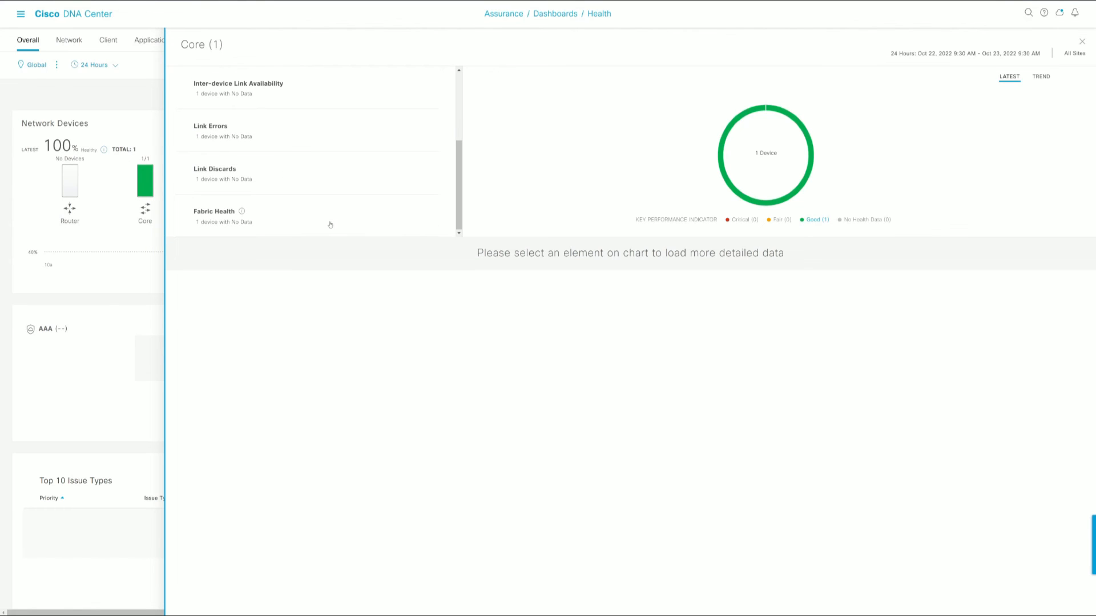
{"action": "scroll", "coordinate": [330, 223], "scroll_direction": "up", "scroll_amount": 3}
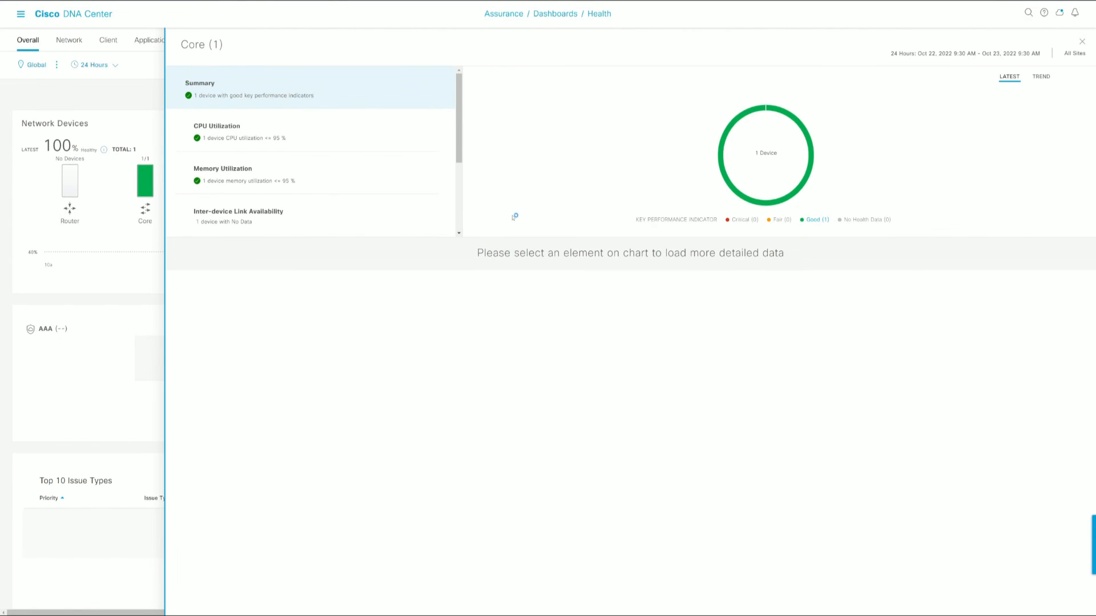
{"action": "left_click", "coordinate": [752, 204]}
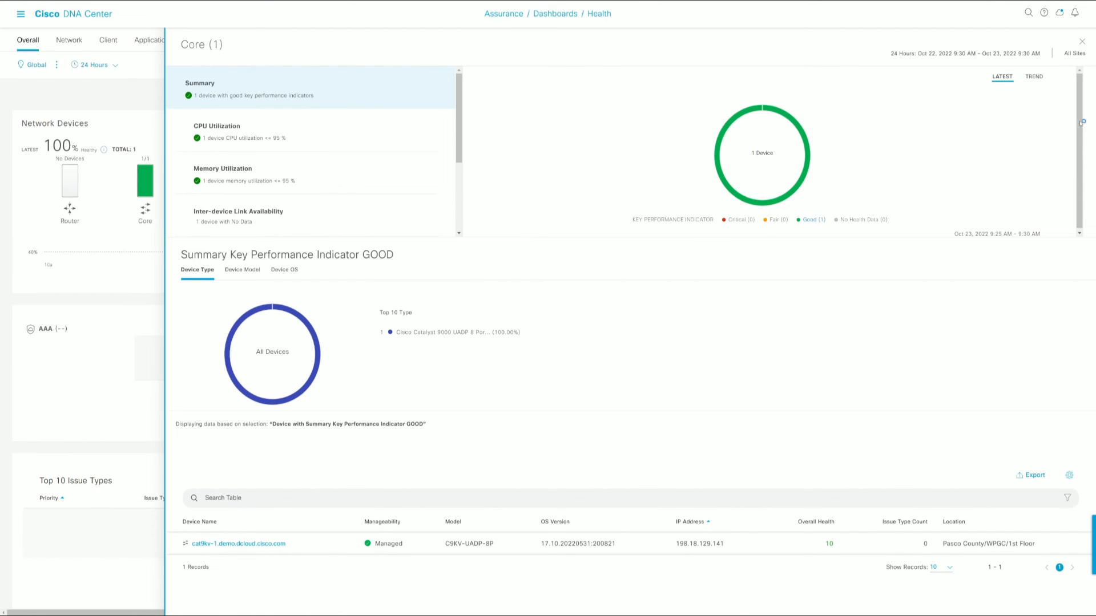
{"action": "left_click", "coordinate": [1080, 43]}
Open the Network health tab and scroll through it to confirm 100% healthy network devices
{"action": "left_click", "coordinate": [69, 41]}
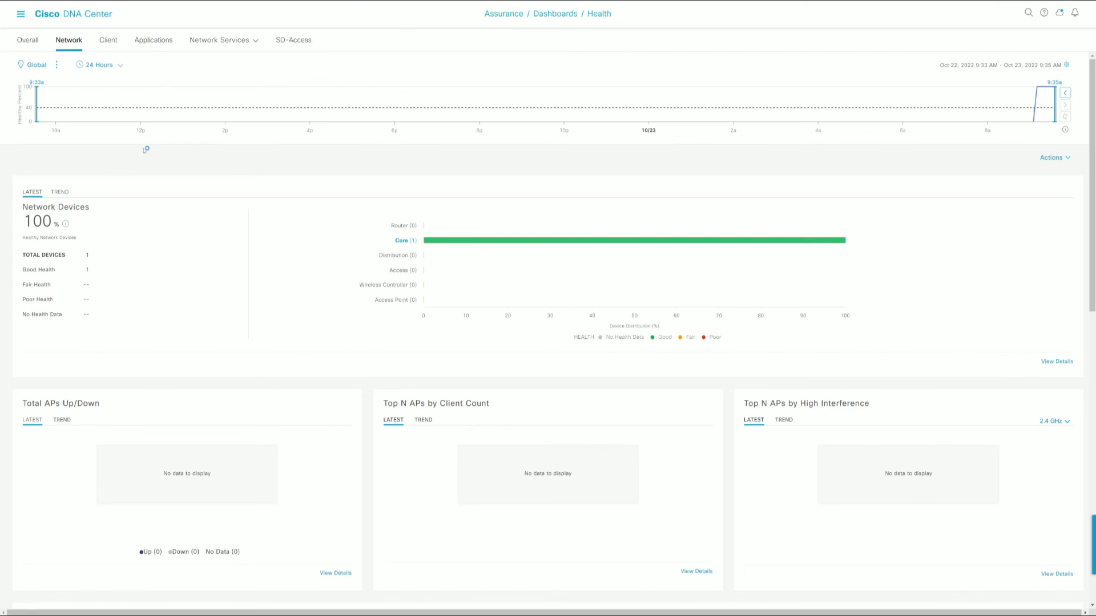
{"action": "mouse_move", "coordinate": [1046, 104]}
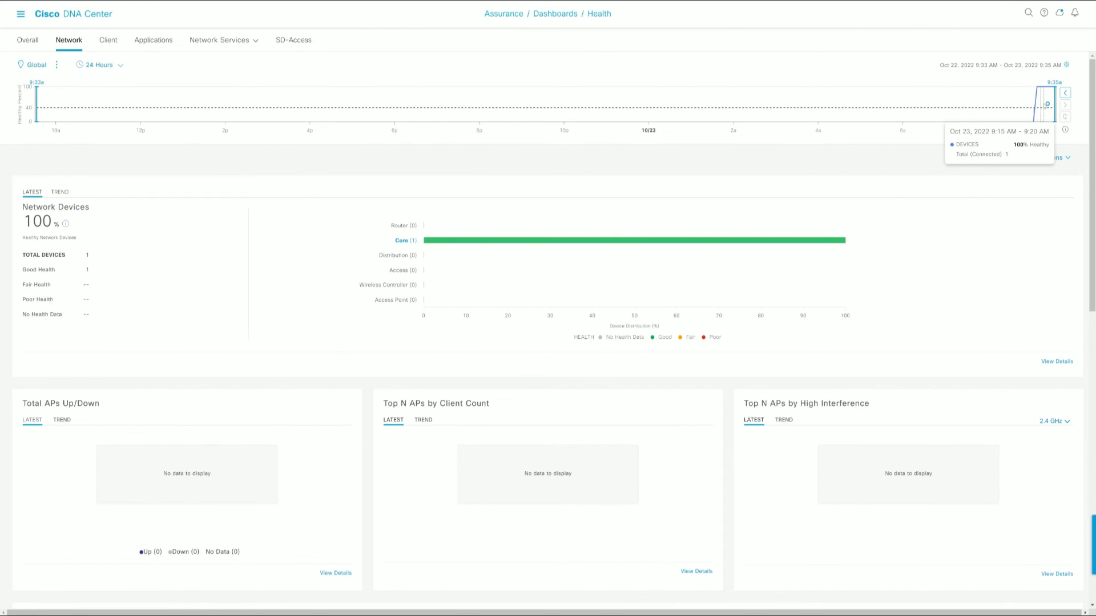
{"action": "scroll", "coordinate": [278, 381], "scroll_direction": "down", "scroll_amount": 3}
{"action": "scroll", "coordinate": [371, 358], "scroll_direction": "down", "scroll_amount": 4}
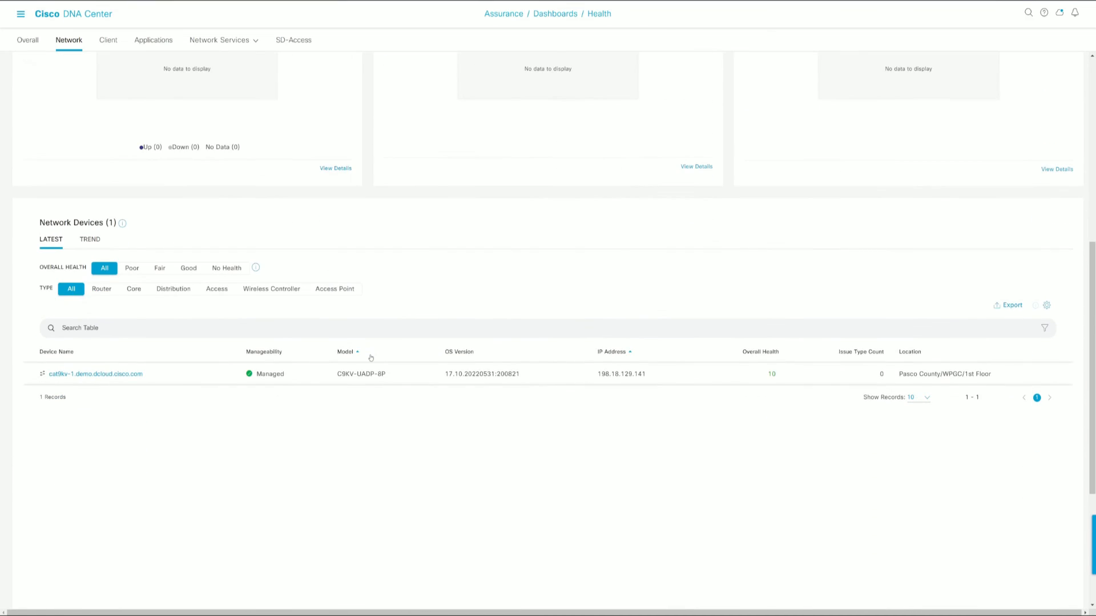
{"action": "scroll", "coordinate": [371, 358], "scroll_direction": "down", "scroll_amount": 4}
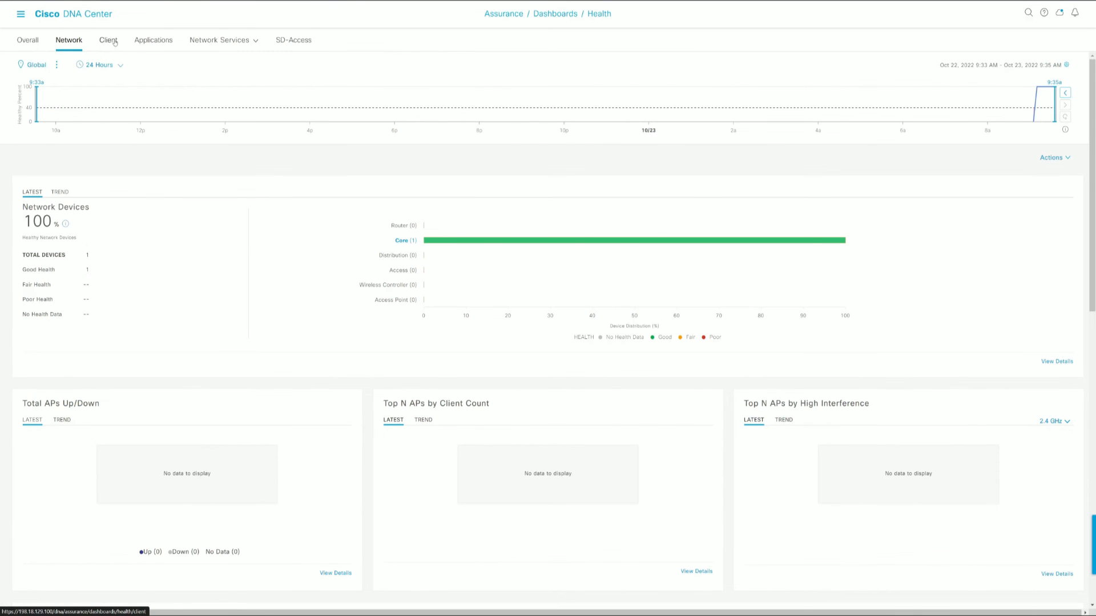
{"action": "left_click", "coordinate": [115, 43]}
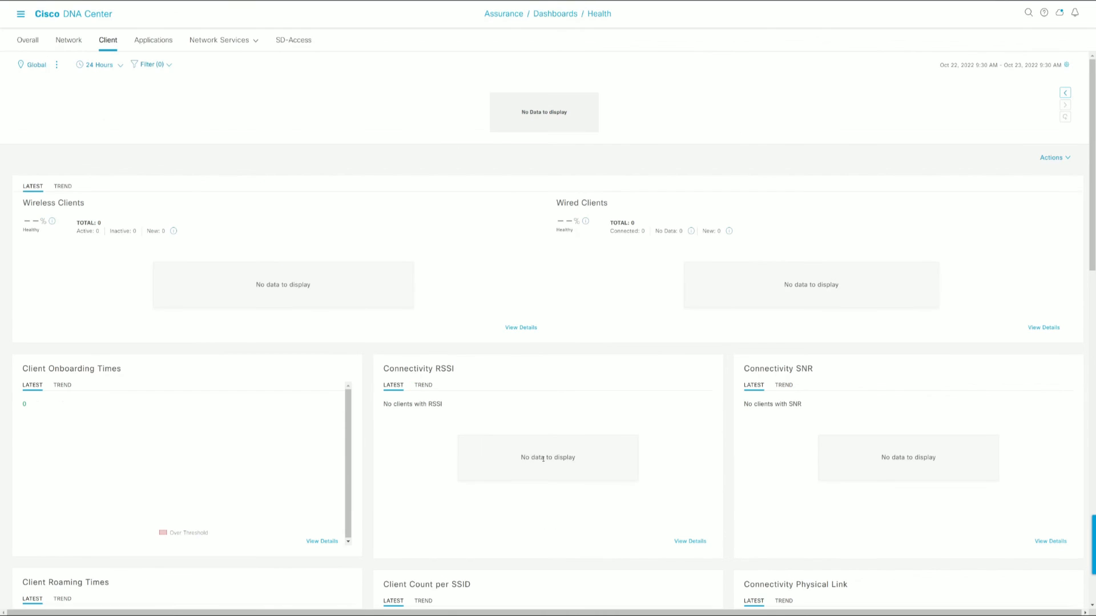
{"action": "scroll", "coordinate": [374, 411], "scroll_direction": "down", "scroll_amount": 10}
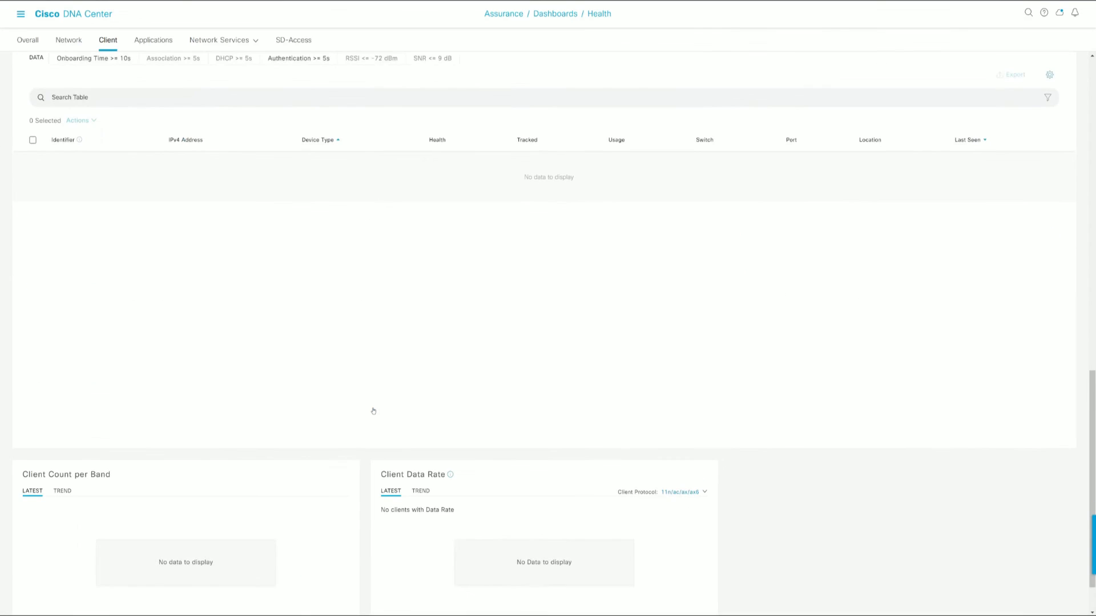
{"action": "scroll", "coordinate": [373, 410], "scroll_direction": "up", "scroll_amount": 10}
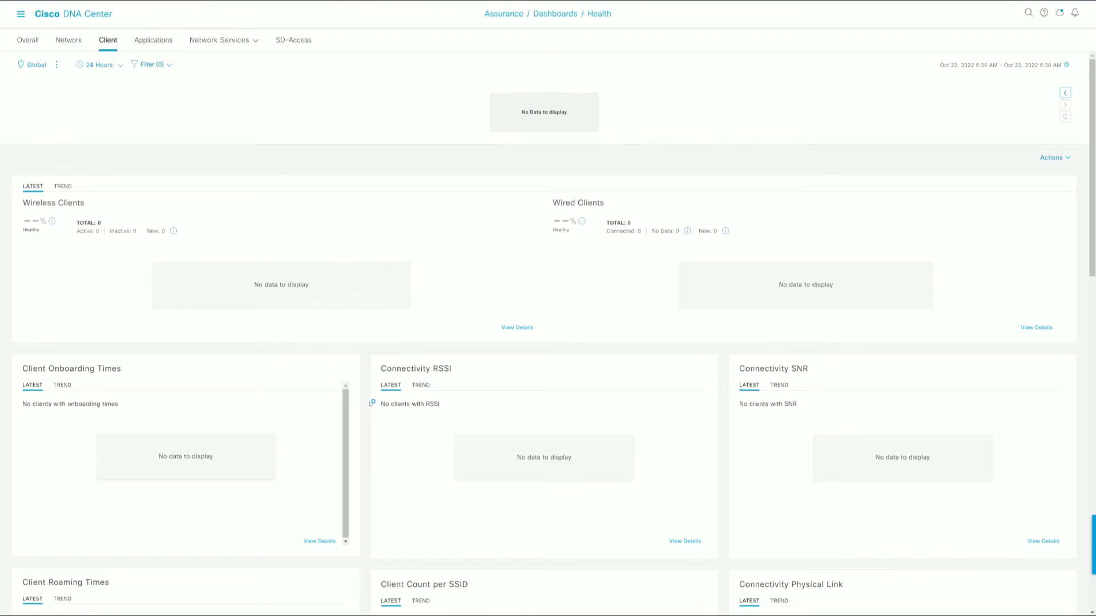
{"action": "left_click", "coordinate": [155, 44]}
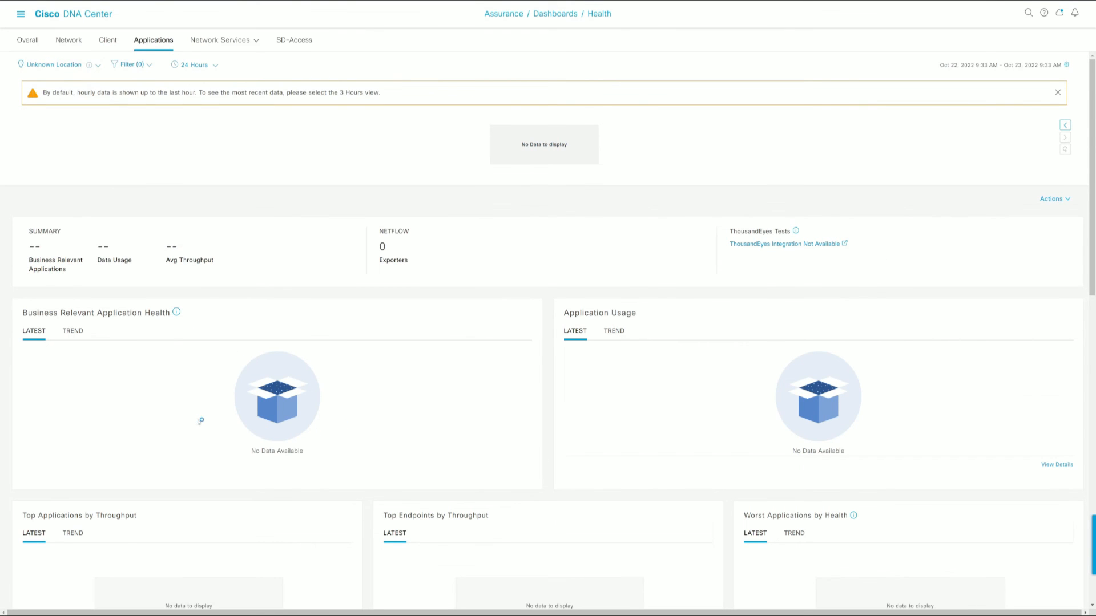
{"action": "scroll", "coordinate": [194, 418], "scroll_direction": "down", "scroll_amount": 9}
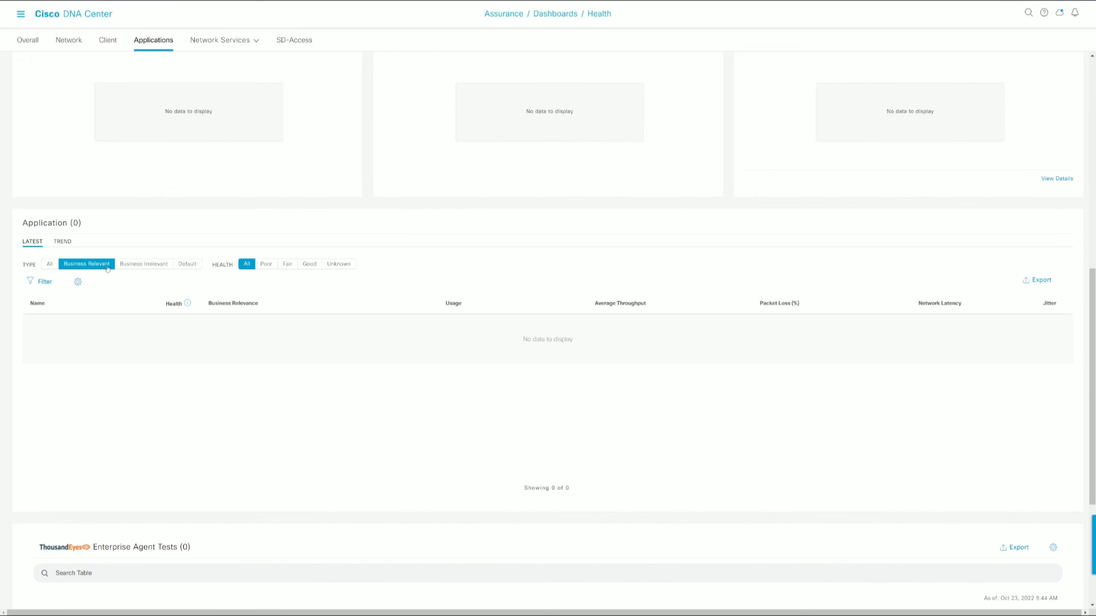
{"action": "scroll", "coordinate": [163, 321], "scroll_direction": "up", "scroll_amount": 9}
{"action": "left_click", "coordinate": [108, 40]}
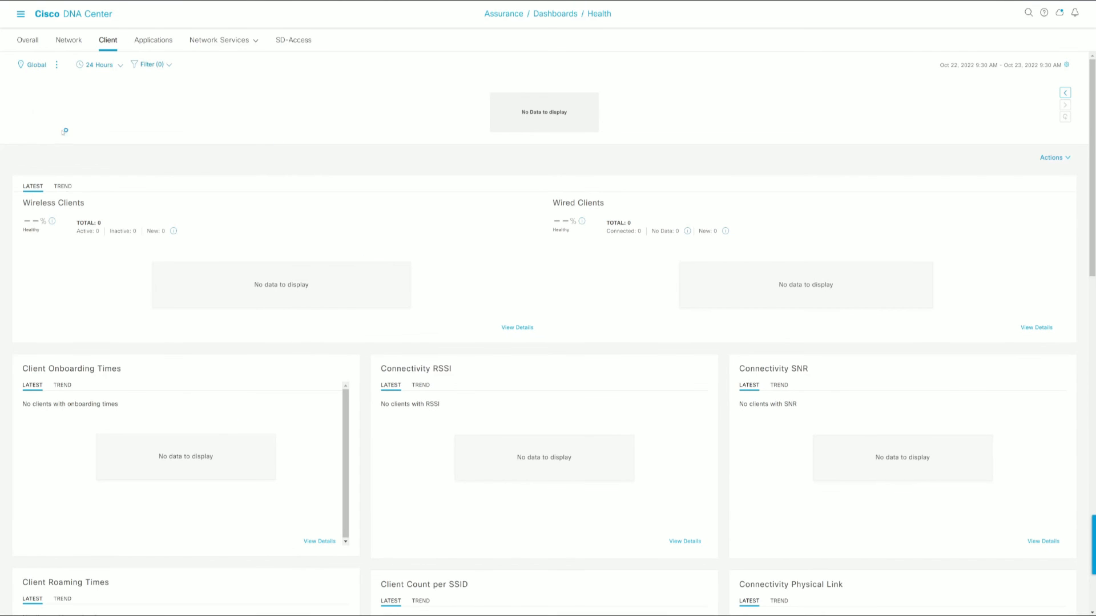
{"action": "scroll", "coordinate": [529, 444], "scroll_direction": "down", "scroll_amount": 10}
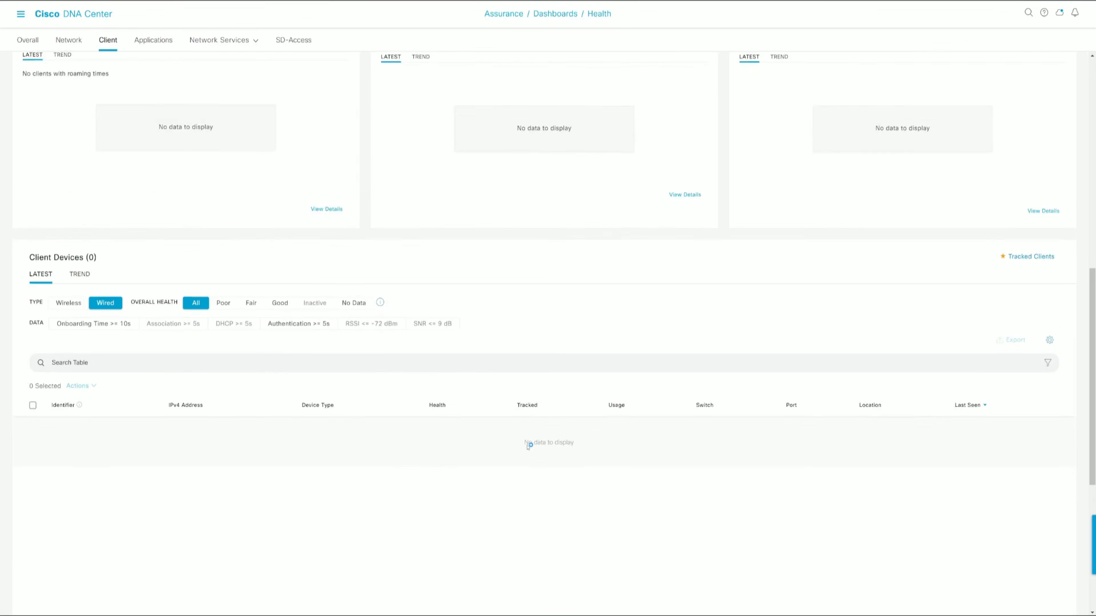
{"action": "scroll", "coordinate": [527, 437], "scroll_direction": "up", "scroll_amount": 10}
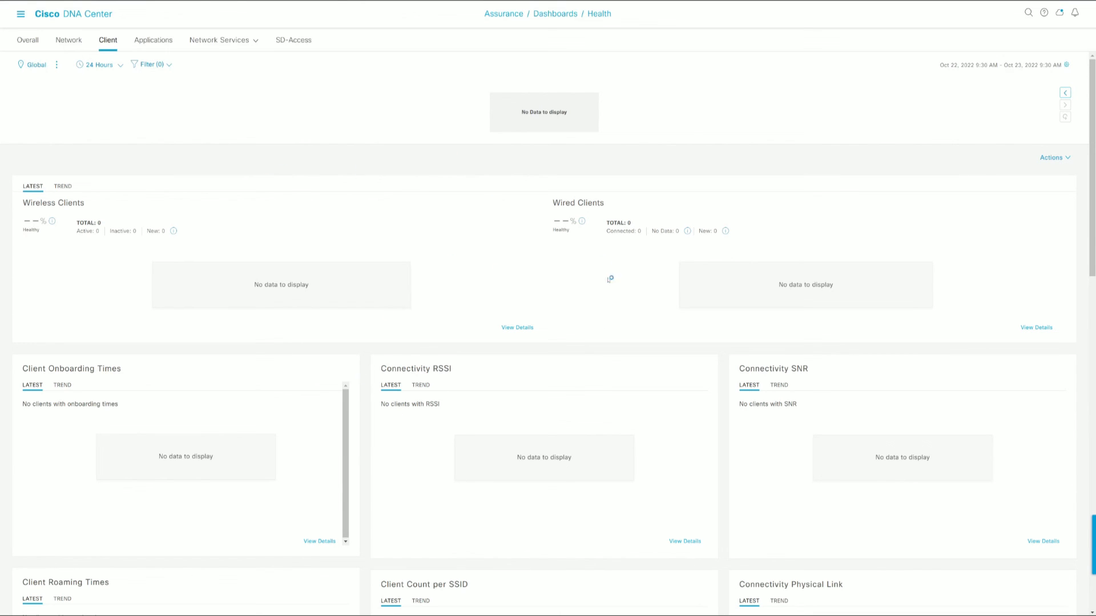
{"action": "scroll", "coordinate": [364, 379], "scroll_direction": "down", "scroll_amount": 2}
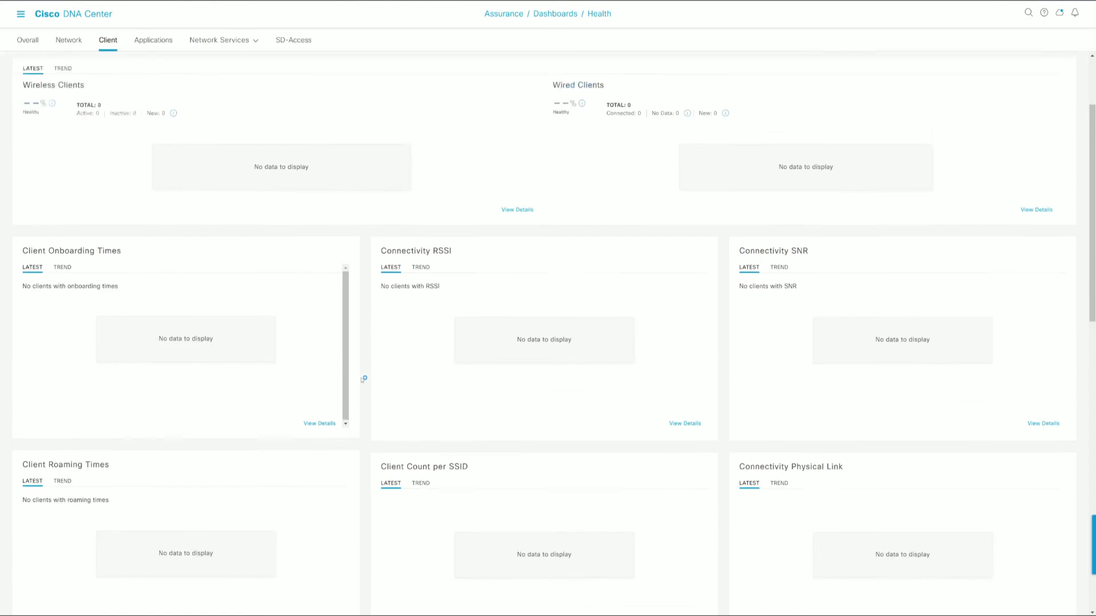
{"action": "scroll", "coordinate": [364, 379], "scroll_direction": "down", "scroll_amount": 1}
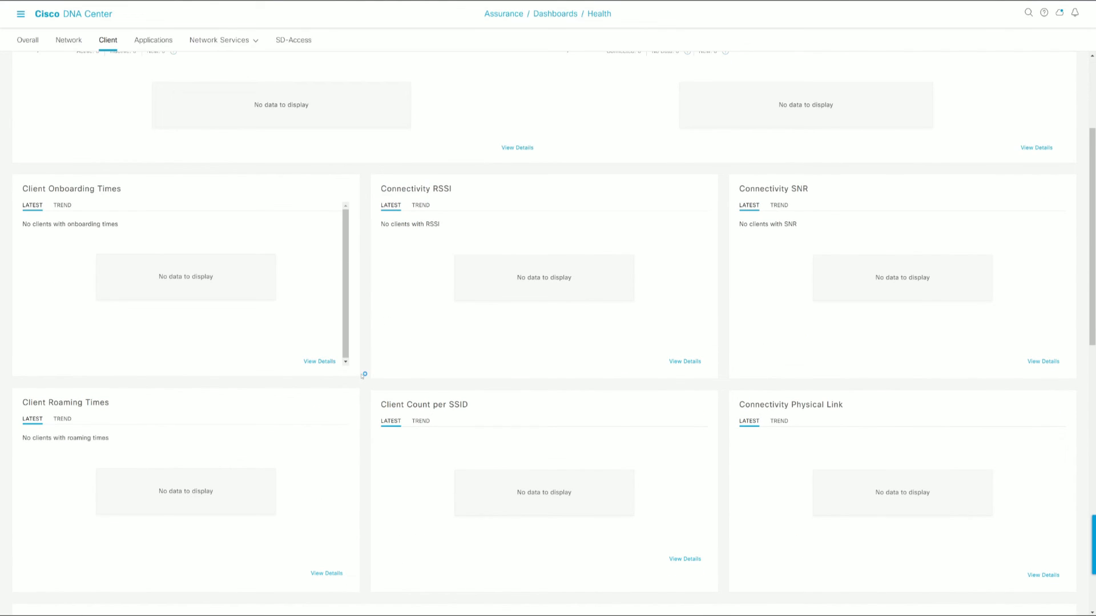
{"action": "scroll", "coordinate": [363, 375], "scroll_direction": "down", "scroll_amount": 2}
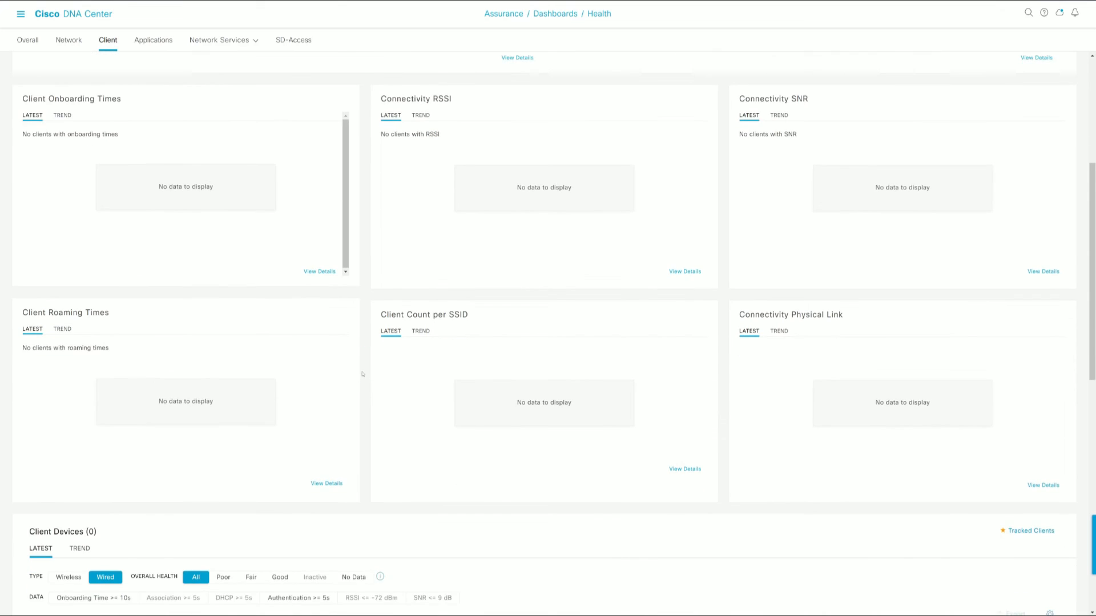
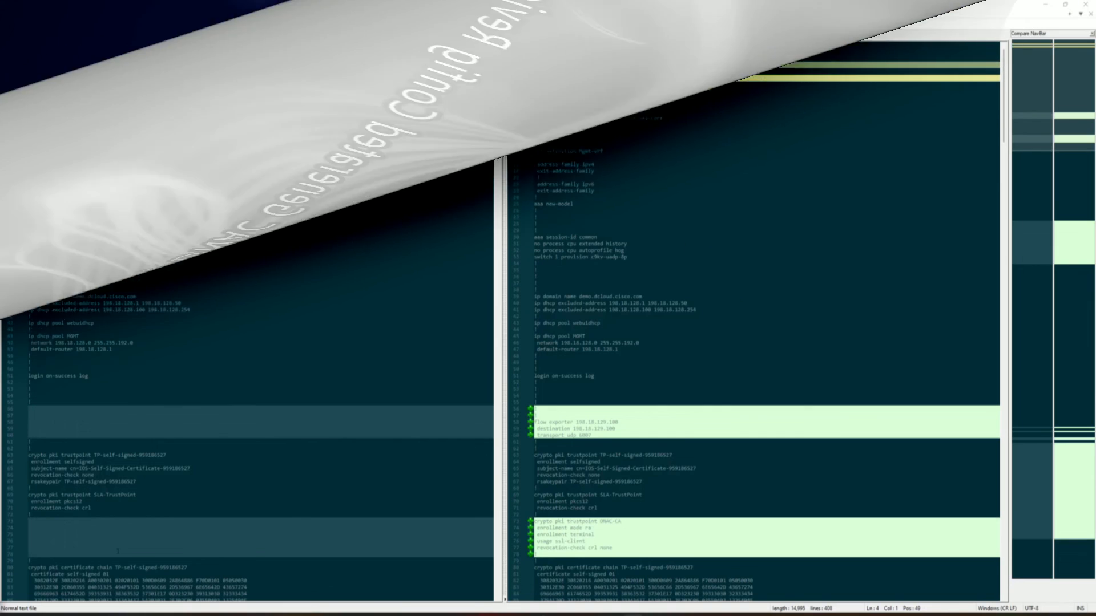
Scroll down through the new 6 versus new 7 config comparison to review the remaining differences
{"action": "scroll", "coordinate": [430, 337], "scroll_direction": "down", "scroll_amount": 2}
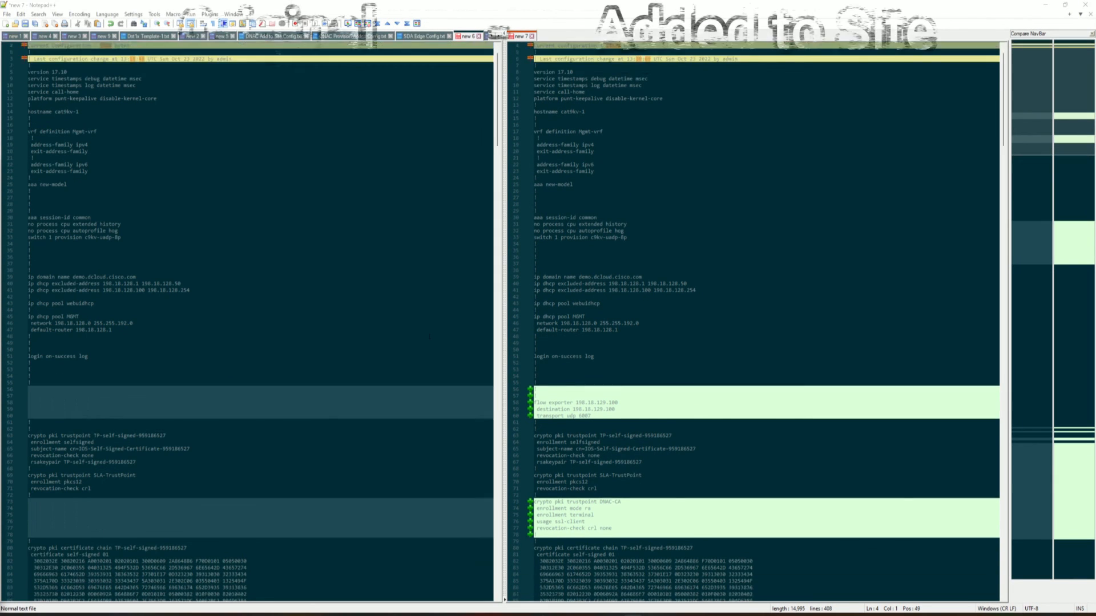
{"action": "scroll", "coordinate": [430, 337], "scroll_direction": "down", "scroll_amount": 5}
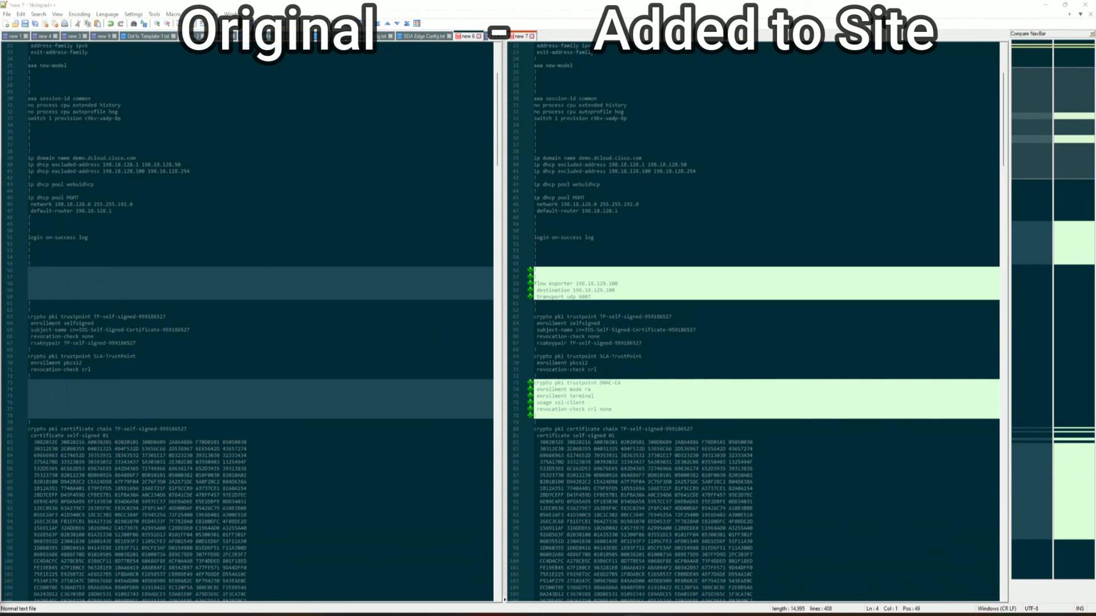
{"action": "scroll", "coordinate": [430, 336], "scroll_direction": "down", "scroll_amount": 1}
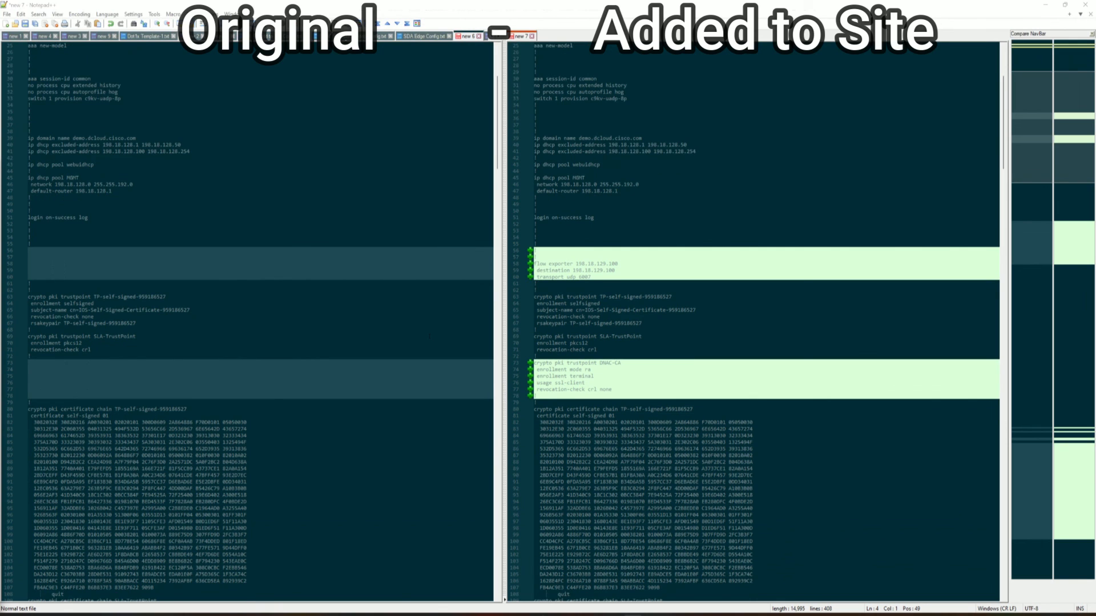
{"action": "scroll", "coordinate": [430, 337], "scroll_direction": "down", "scroll_amount": 16}
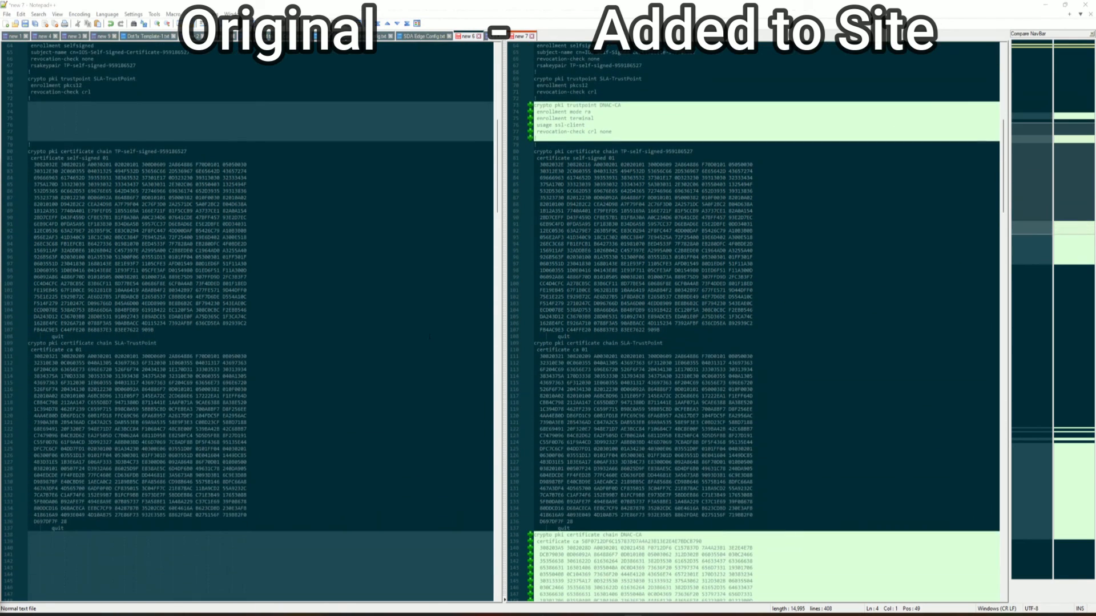
{"action": "scroll", "coordinate": [430, 336], "scroll_direction": "down", "scroll_amount": 9}
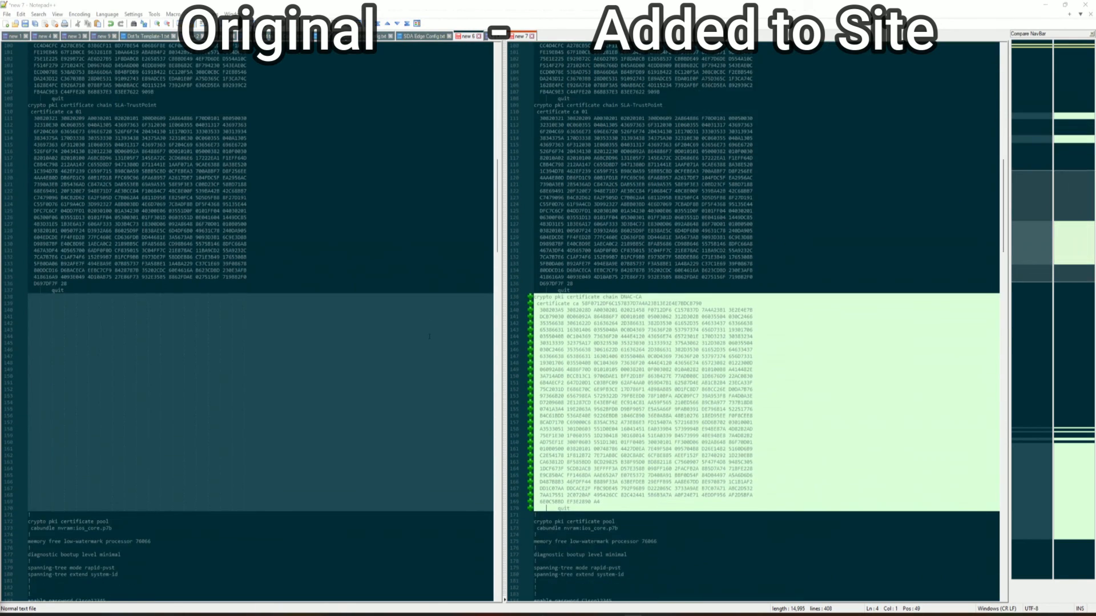
{"action": "scroll", "coordinate": [431, 337], "scroll_direction": "down", "scroll_amount": 19}
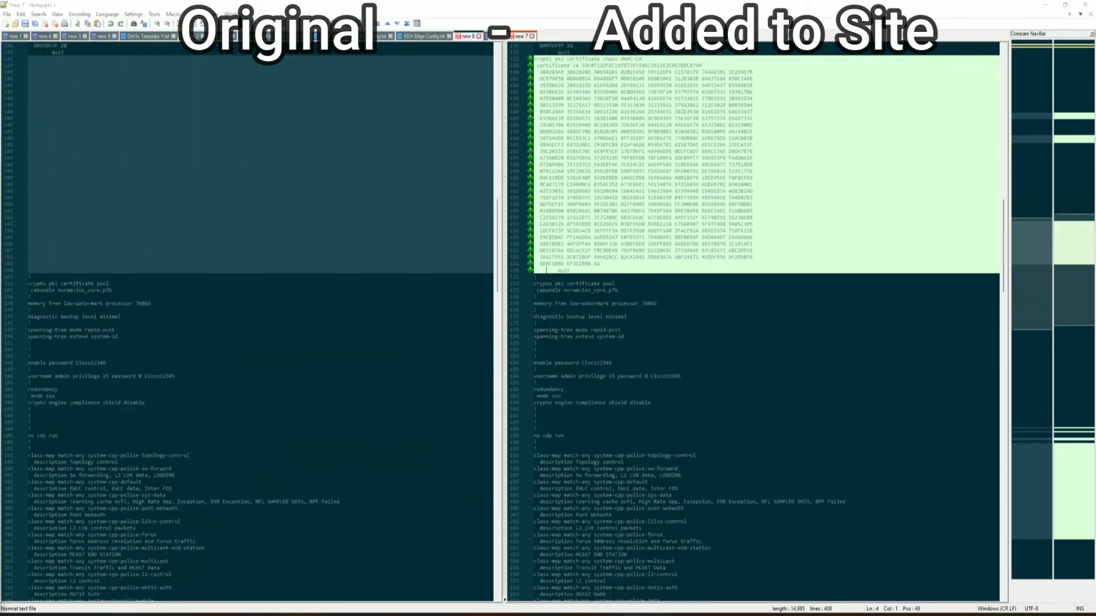
{"action": "scroll", "coordinate": [430, 337], "scroll_direction": "down", "scroll_amount": 20}
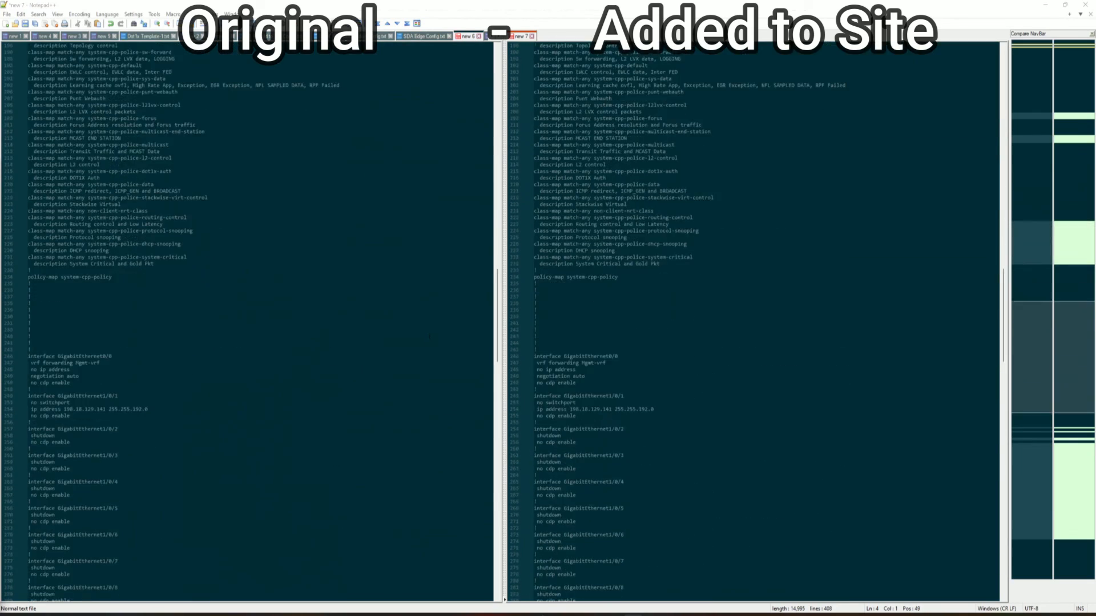
{"action": "scroll", "coordinate": [430, 337], "scroll_direction": "down", "scroll_amount": 12}
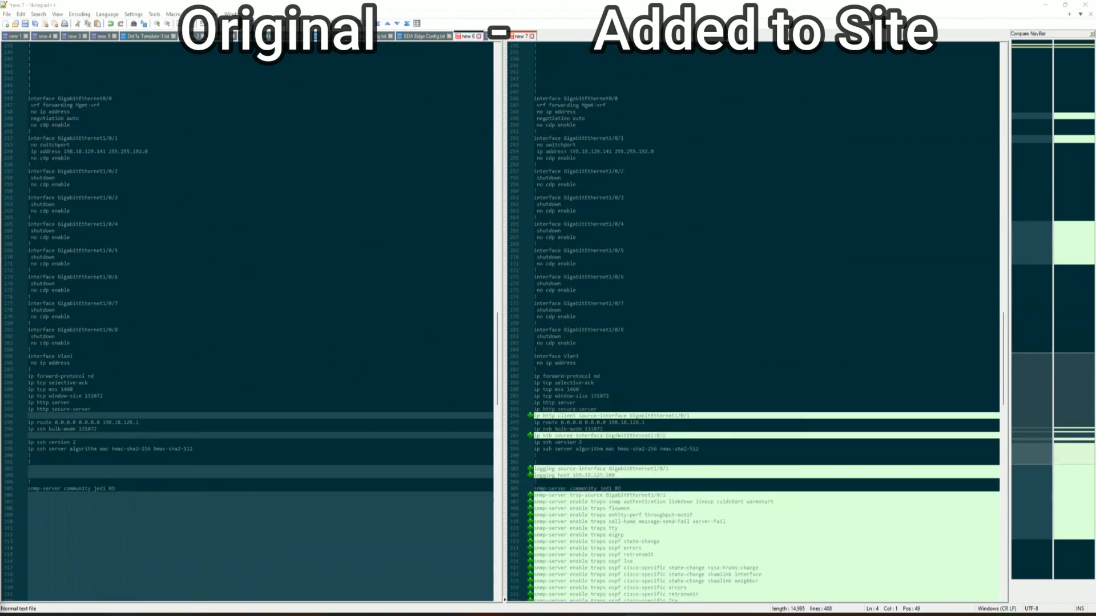
{"action": "scroll", "coordinate": [430, 337], "scroll_direction": "down", "scroll_amount": 8}
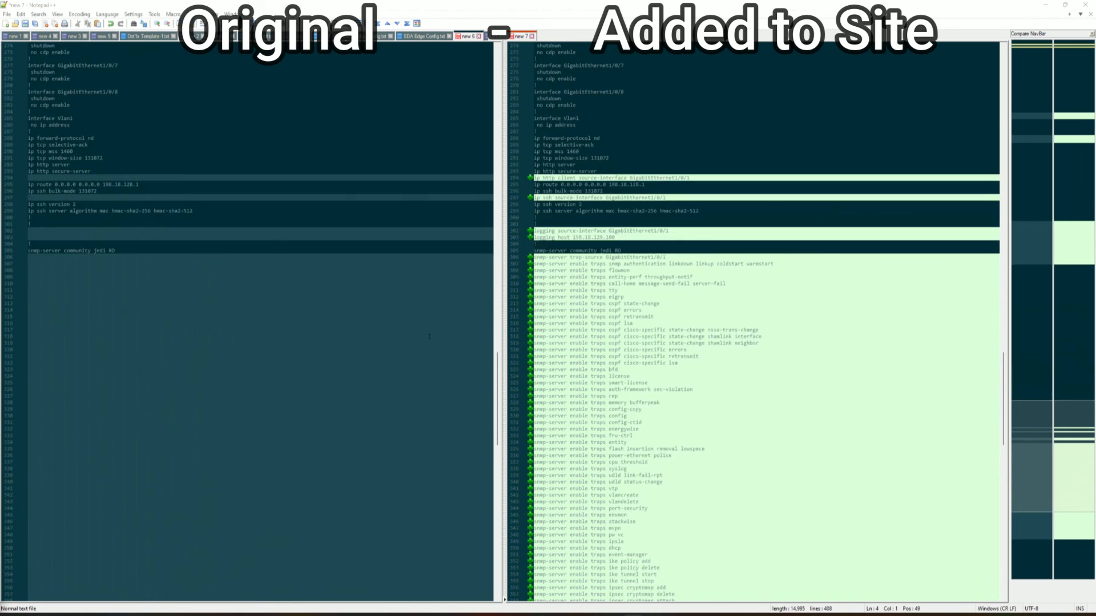
{"action": "scroll", "coordinate": [430, 337], "scroll_direction": "down", "scroll_amount": 3}
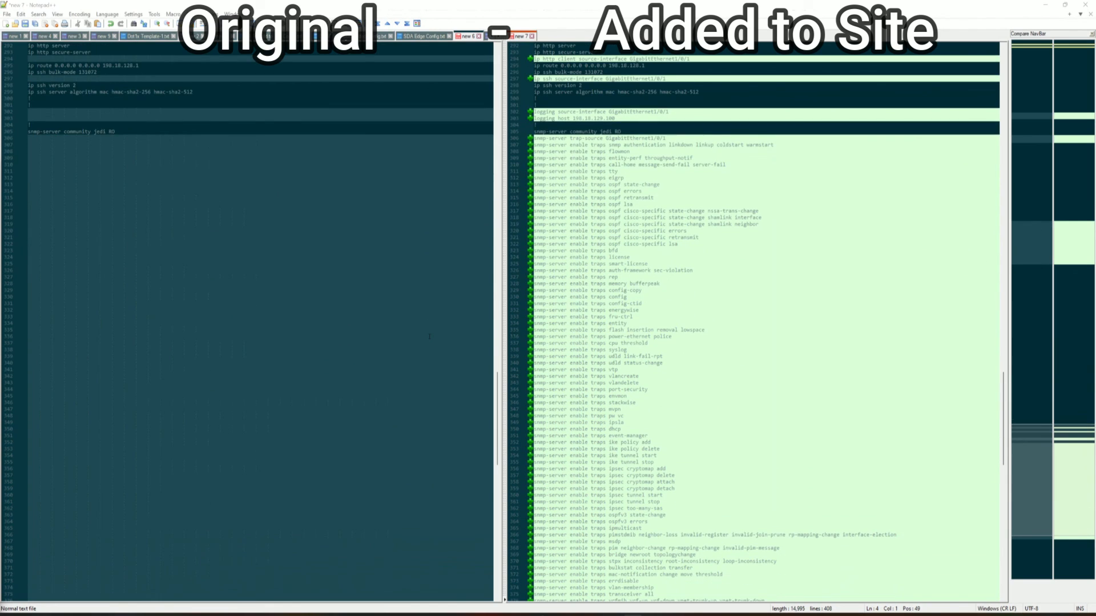
{"action": "scroll", "coordinate": [430, 337], "scroll_direction": "down", "scroll_amount": 14}
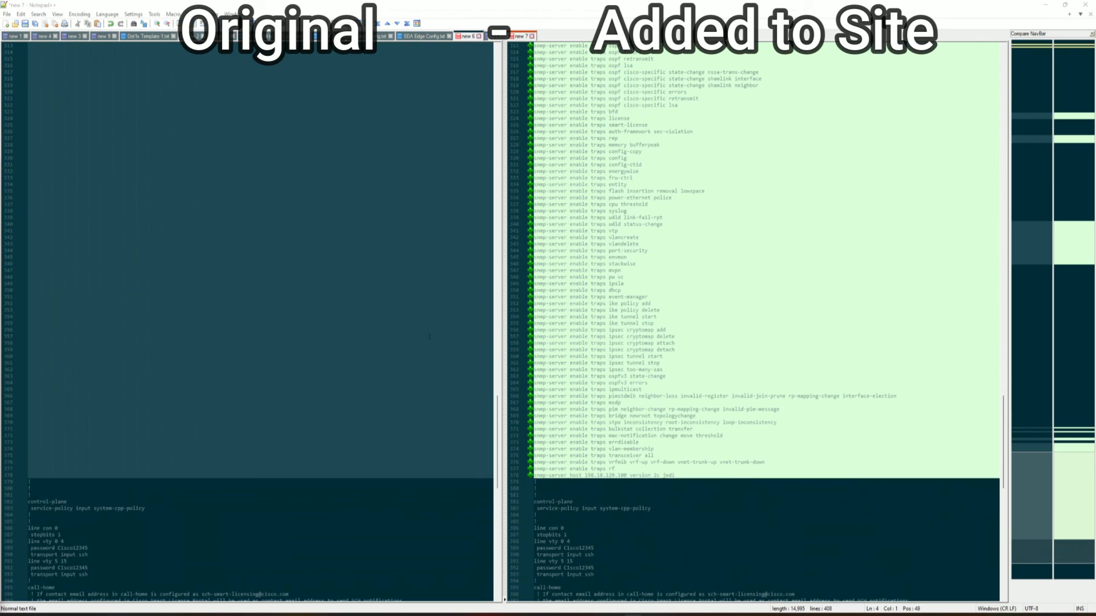
{"action": "scroll", "coordinate": [430, 337], "scroll_direction": "down", "scroll_amount": 2}
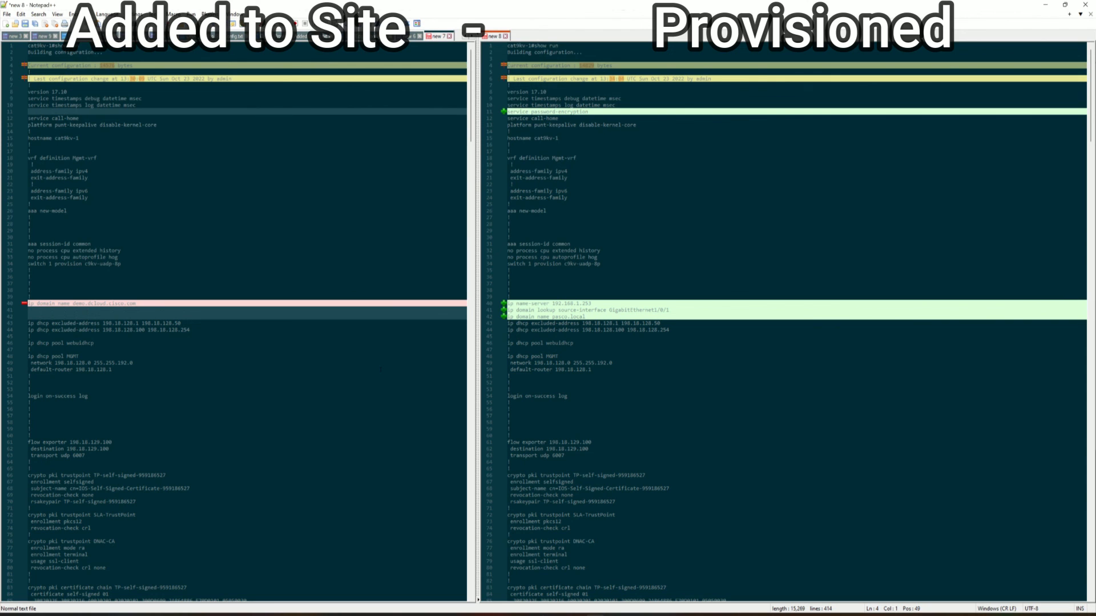
{"action": "scroll", "coordinate": [381, 370], "scroll_direction": "down", "scroll_amount": 10}
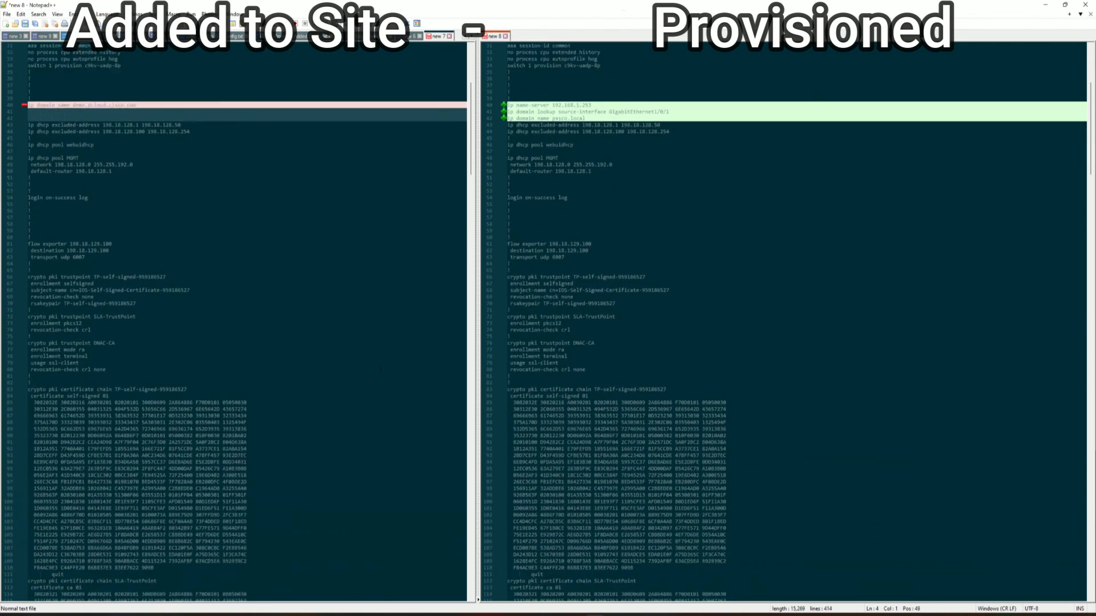
{"action": "scroll", "coordinate": [380, 370], "scroll_direction": "down", "scroll_amount": 11}
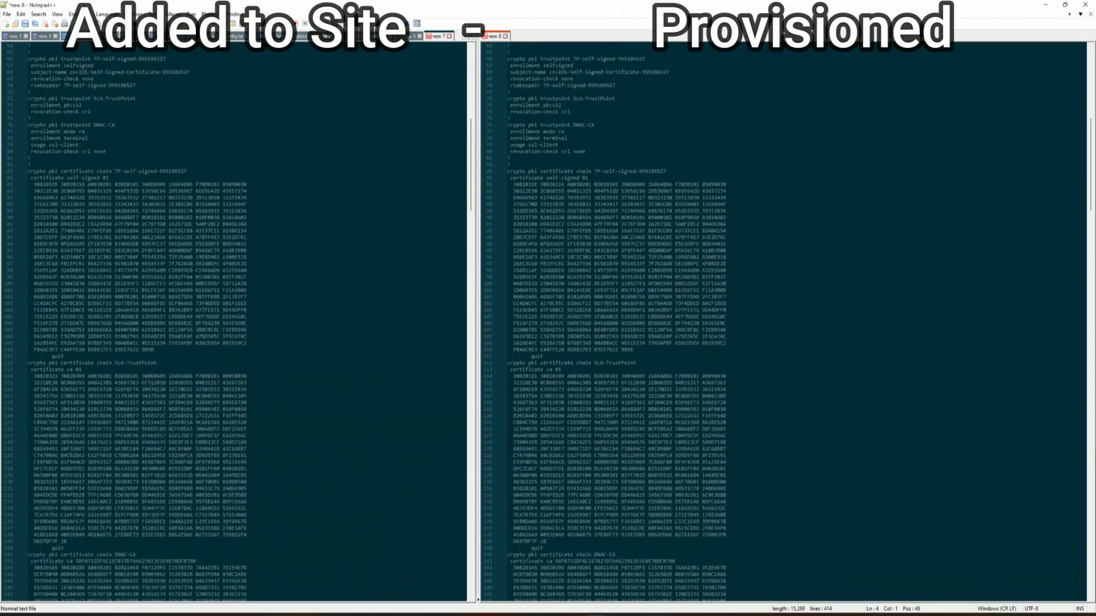
{"action": "scroll", "coordinate": [381, 370], "scroll_direction": "down", "scroll_amount": 14}
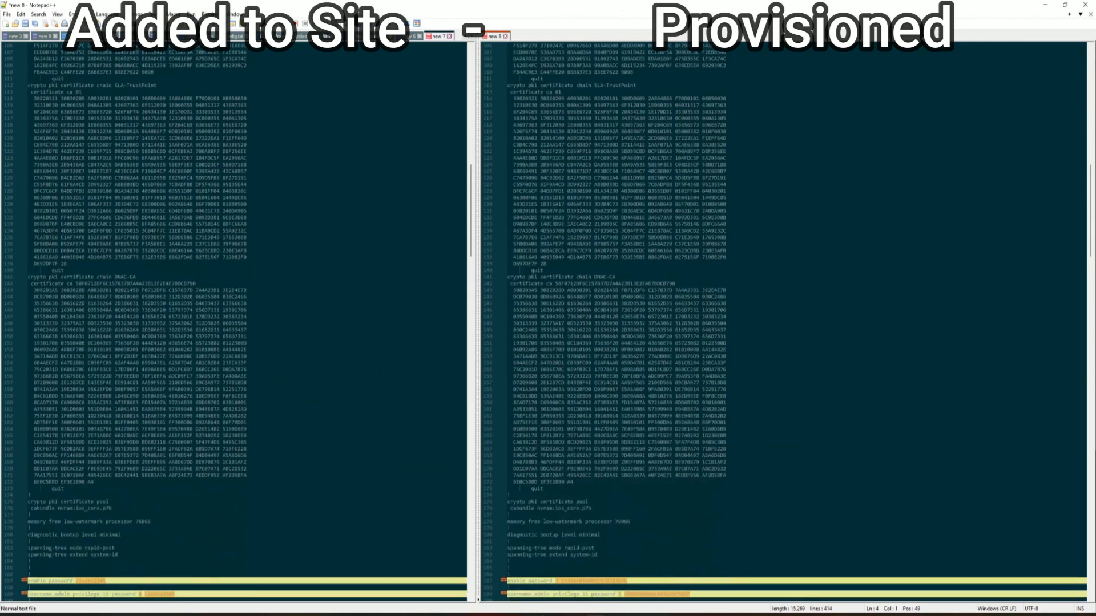
{"action": "scroll", "coordinate": [381, 370], "scroll_direction": "down", "scroll_amount": 8}
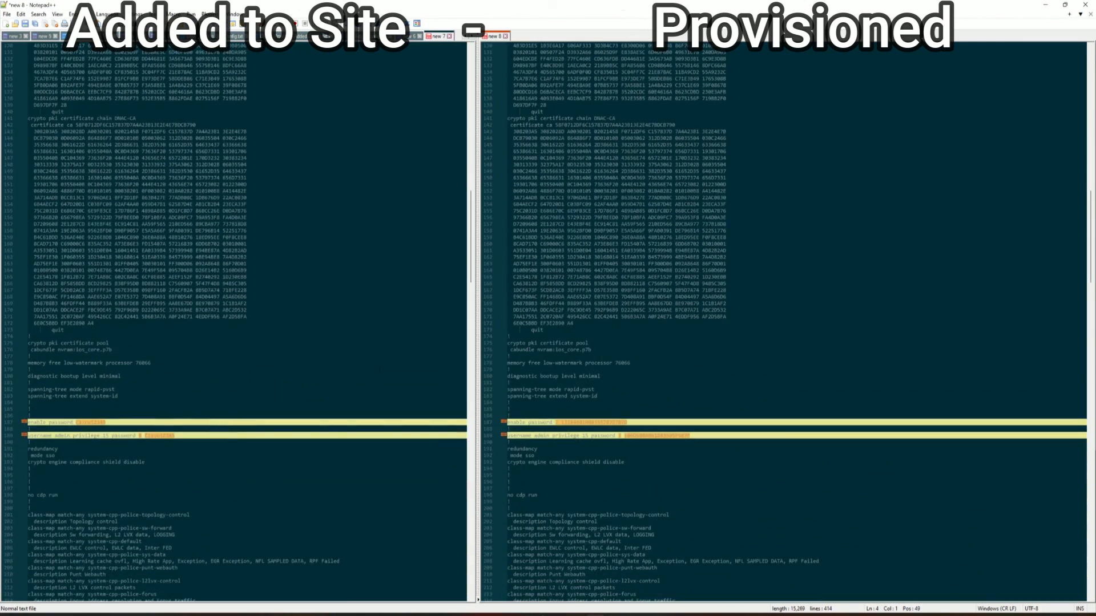
{"action": "scroll", "coordinate": [381, 370], "scroll_direction": "down", "scroll_amount": 7}
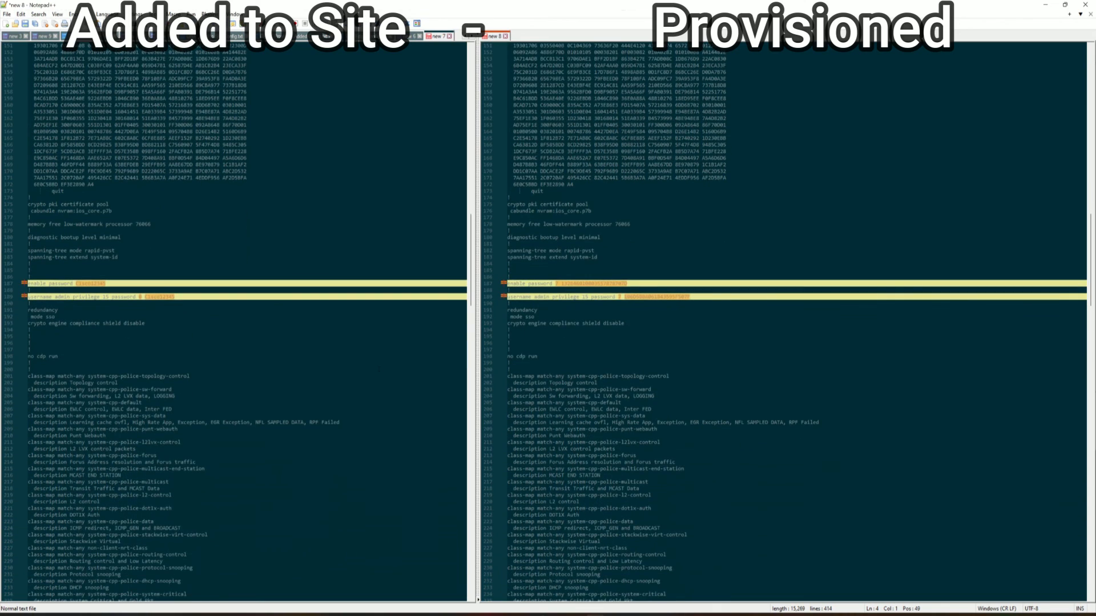
{"action": "scroll", "coordinate": [378, 369], "scroll_direction": "down", "scroll_amount": 16}
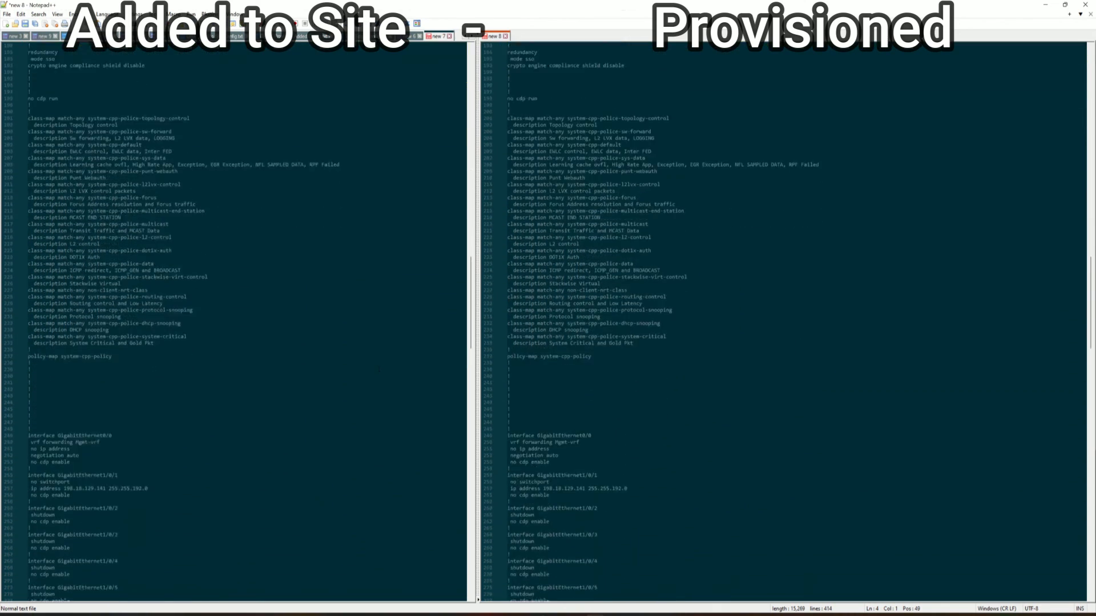
{"action": "scroll", "coordinate": [377, 369], "scroll_direction": "down", "scroll_amount": 17}
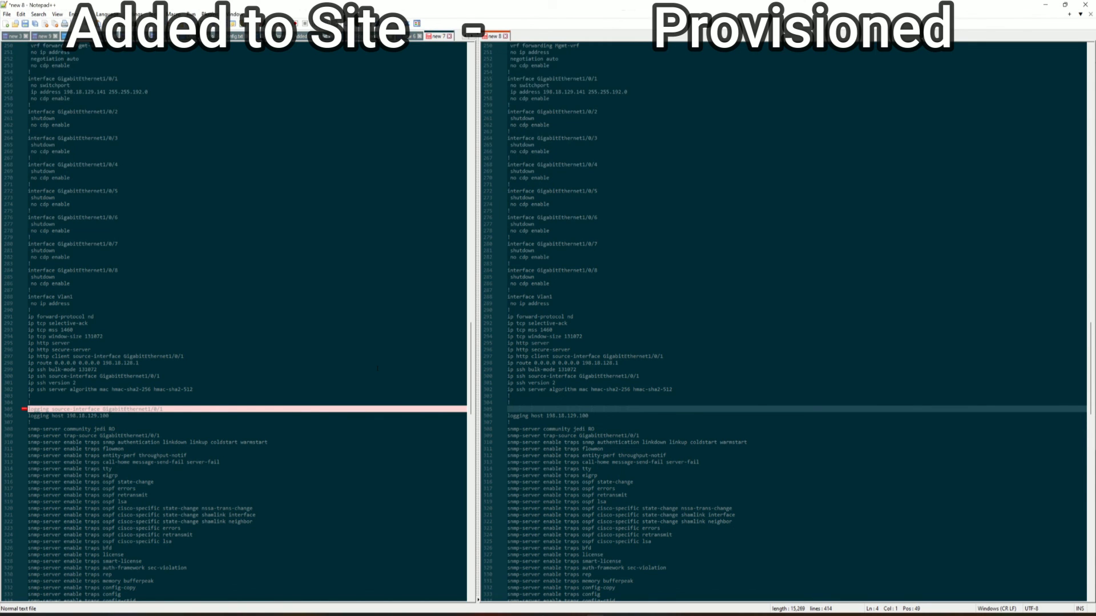
{"action": "scroll", "coordinate": [377, 369], "scroll_direction": "down", "scroll_amount": 8}
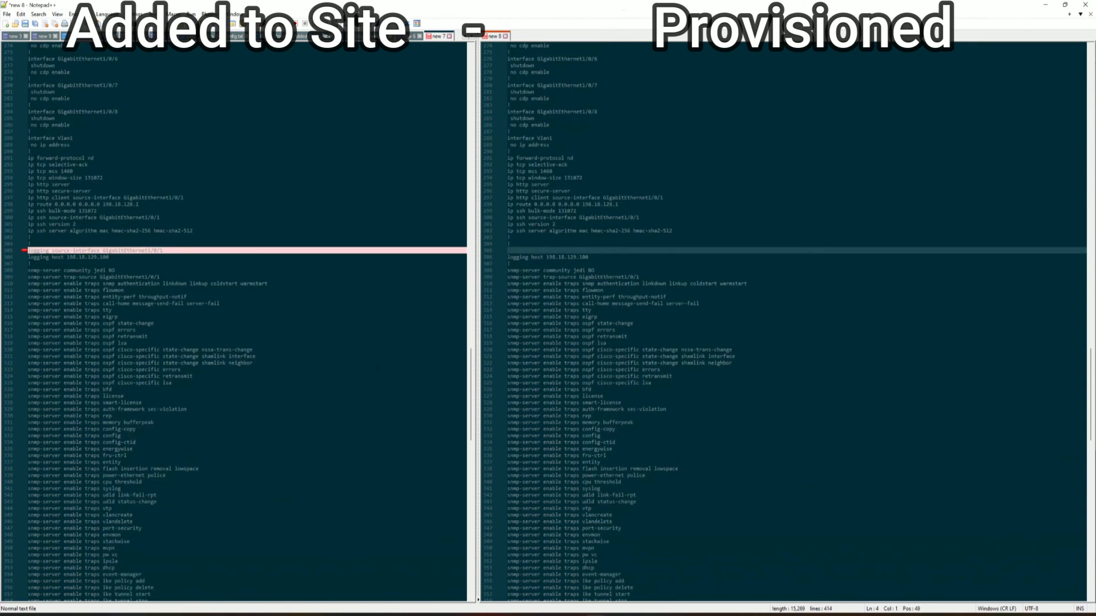
{"action": "scroll", "coordinate": [378, 369], "scroll_direction": "down", "scroll_amount": 9}
{"action": "scroll", "coordinate": [377, 369], "scroll_direction": "down", "scroll_amount": 11}
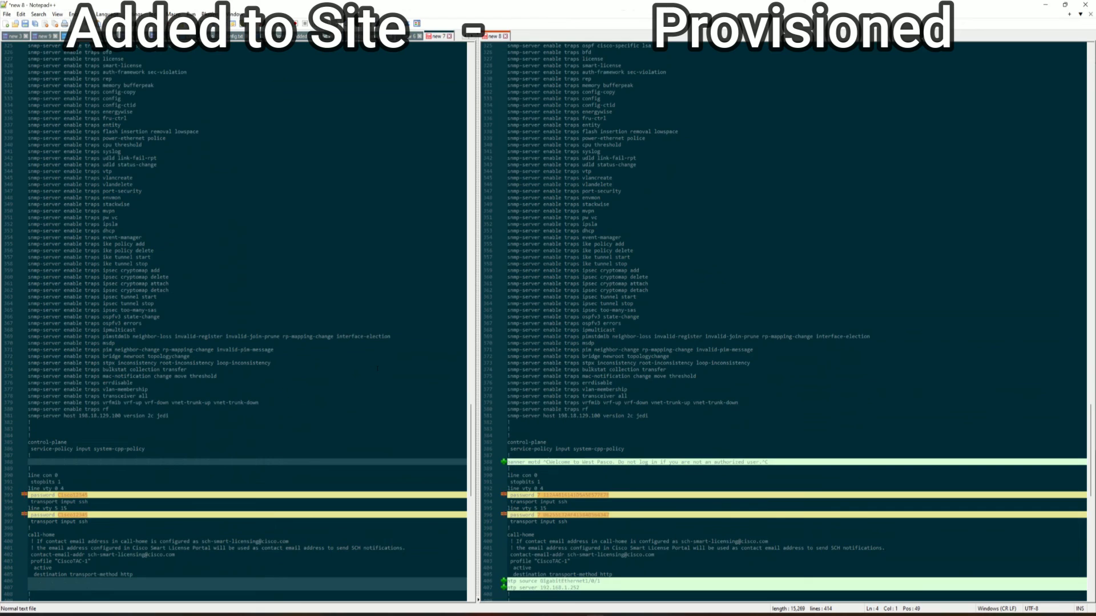